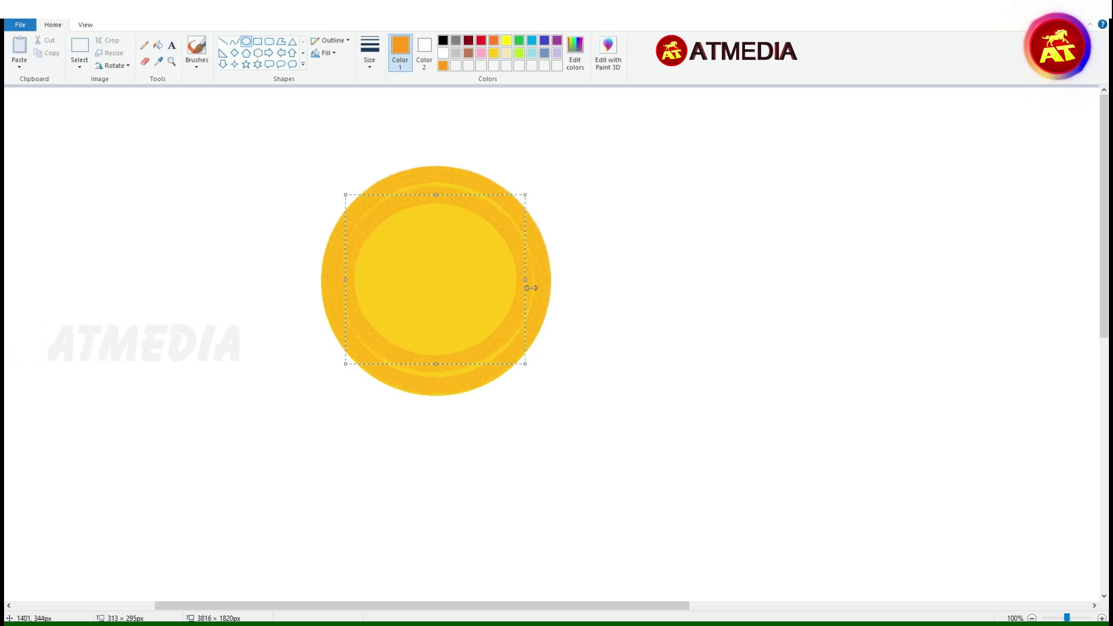
Draw concentric light orange rings inside the yellow circle to shade it from the edge towards the centre.
click(454, 404)
drag(496, 353, 360, 218)
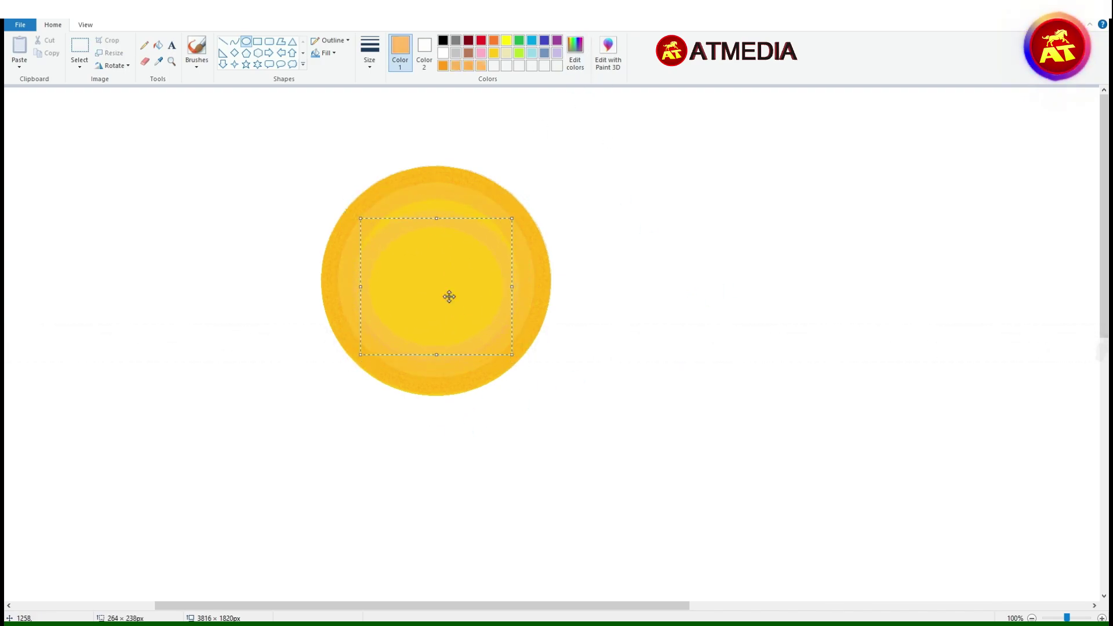
drag(539, 377, 334, 176)
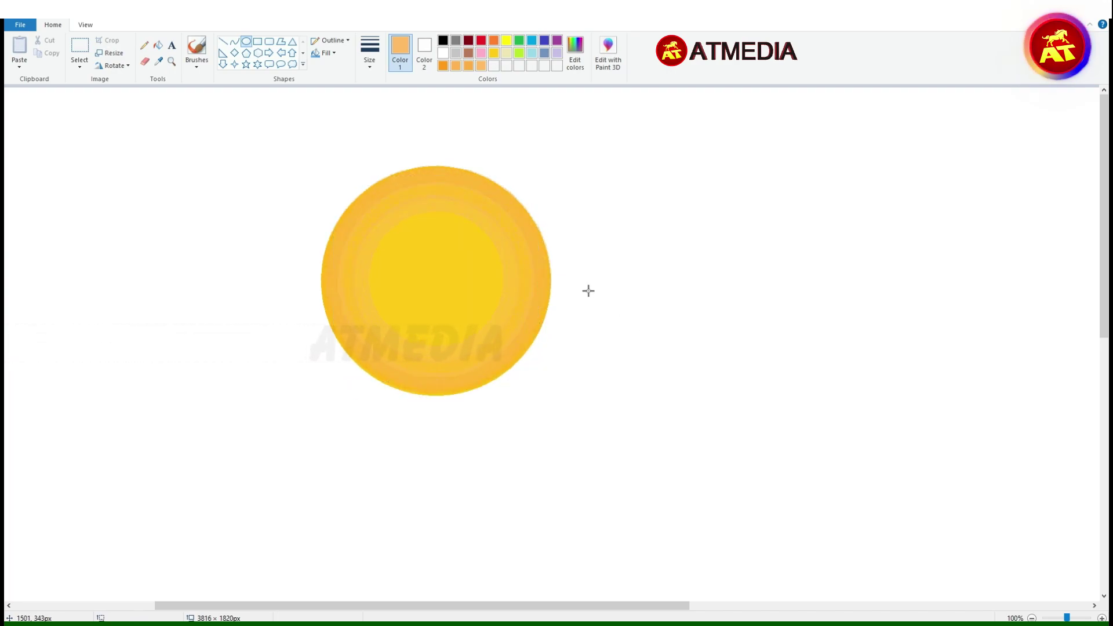
Copy the shaded circle twice sideways to form a row of three evenly spaced circles.
scroll(601, 299, down, 1)
click(79, 51)
drag(284, 118, 440, 252)
drag(367, 194, 89, 163)
key(ctrl+z)
drag(362, 186, 516, 184)
drag(432, 119, 632, 224)
key(ctrl+z)
drag(452, 228, 554, 230)
Copy the row of three circles twice downwards to complete a 3 × 3 grid.
drag(790, 278, 238, 87)
drag(422, 181, 421, 236)
key(ctrl+z)
drag(422, 186, 422, 241)
drag(323, 182, 323, 259)
drag(364, 305, 342, 392)
key(ctrl+z)
drag(393, 269, 392, 401)
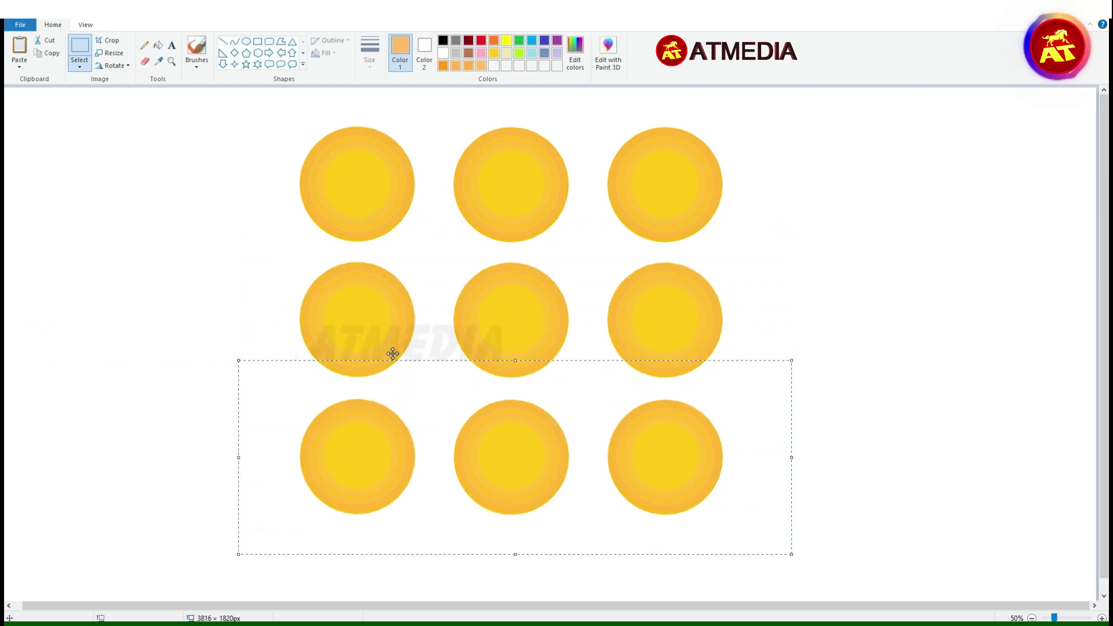
Draw a white-filled eye circle with a solid orange outline on the first circle of the top row.
scroll(485, 285, up, 4)
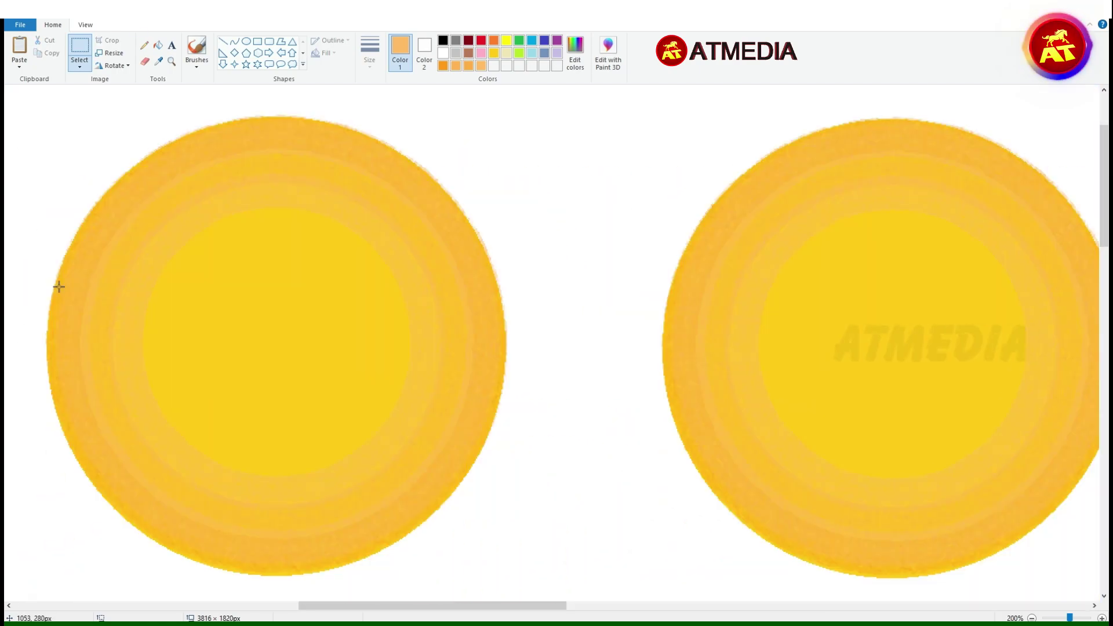
click(246, 41)
drag(133, 232, 257, 357)
click(331, 40)
click(342, 65)
click(325, 53)
click(342, 77)
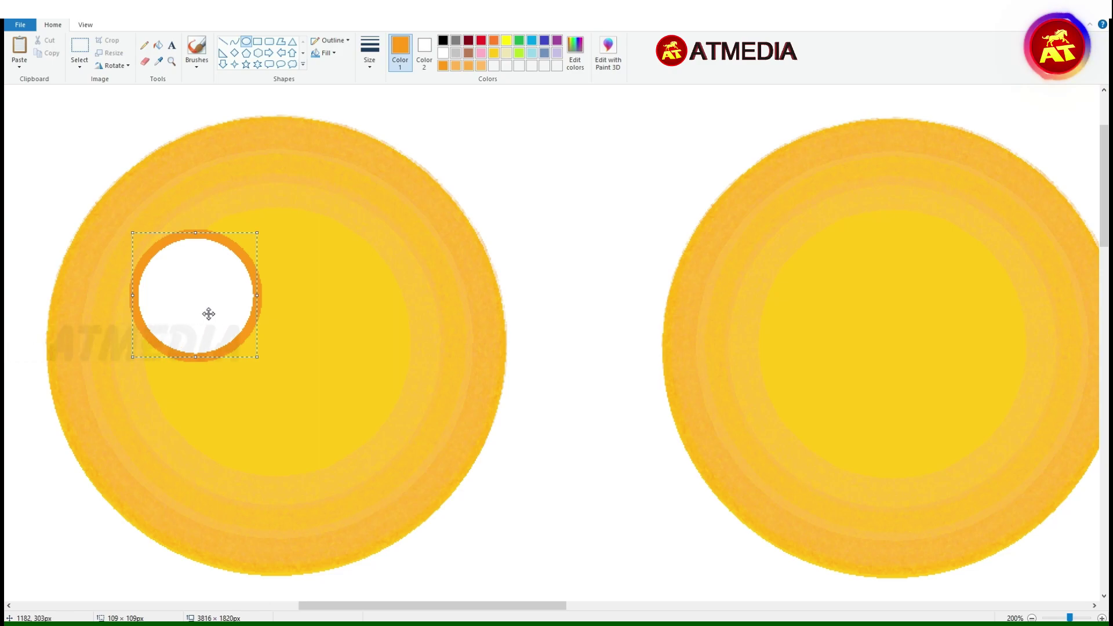
key(ctrl+z)
drag(145, 269, 273, 383)
key(ctrl+z)
drag(133, 257, 229, 353)
click(457, 67)
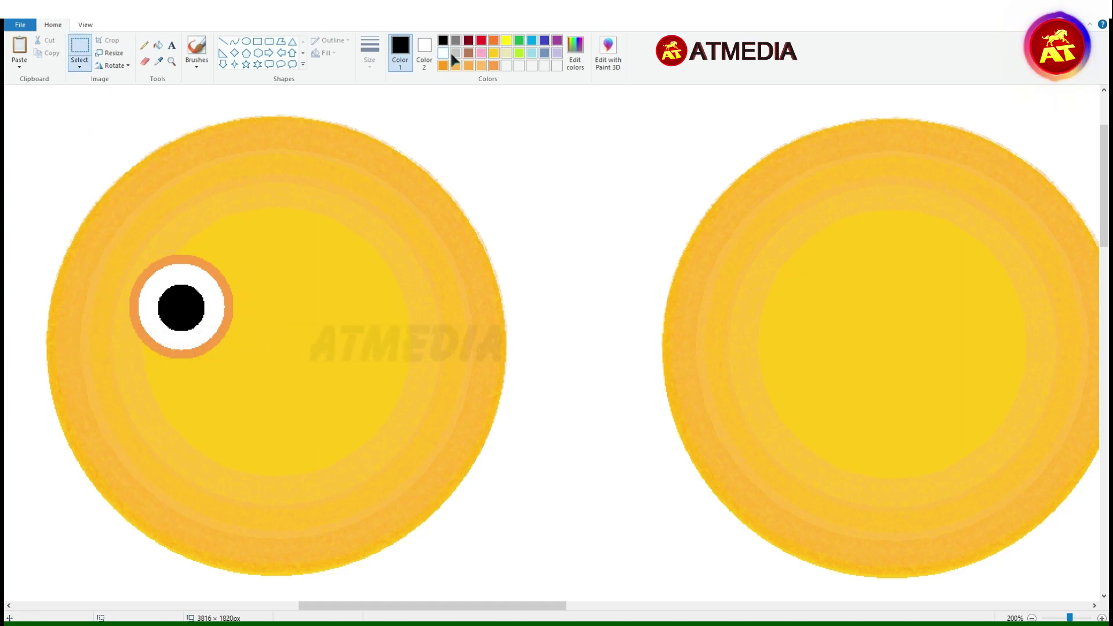
Add a small light grey highlight to the eye's black pupil and place a copy of the eye between the first two circles.
click(246, 41)
drag(166, 284, 207, 309)
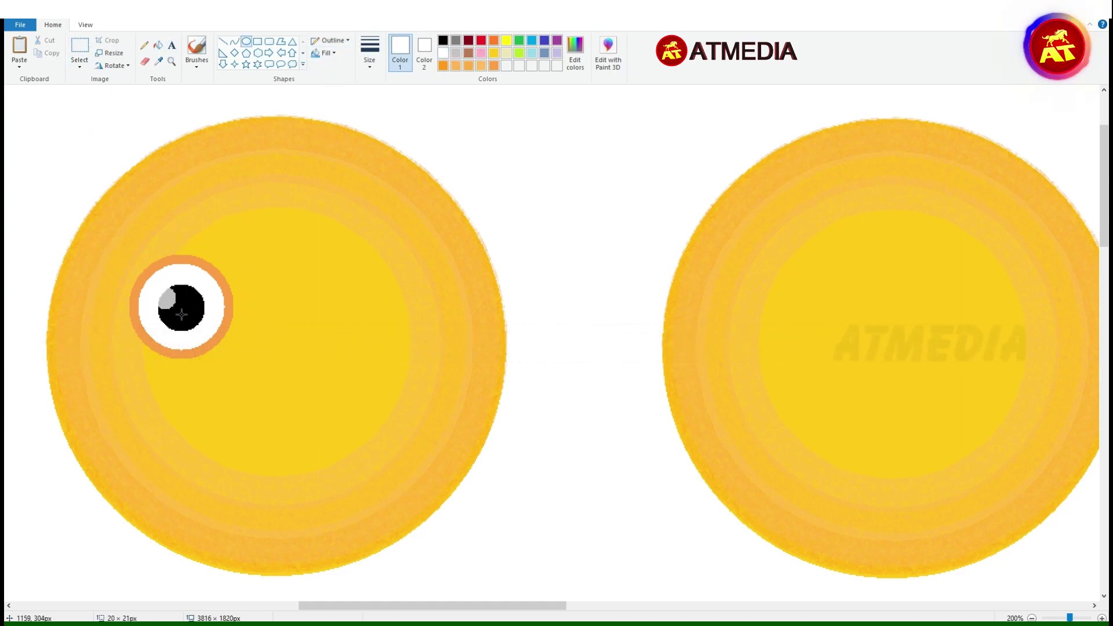
key(ctrl+v)
drag(106, 151, 596, 187)
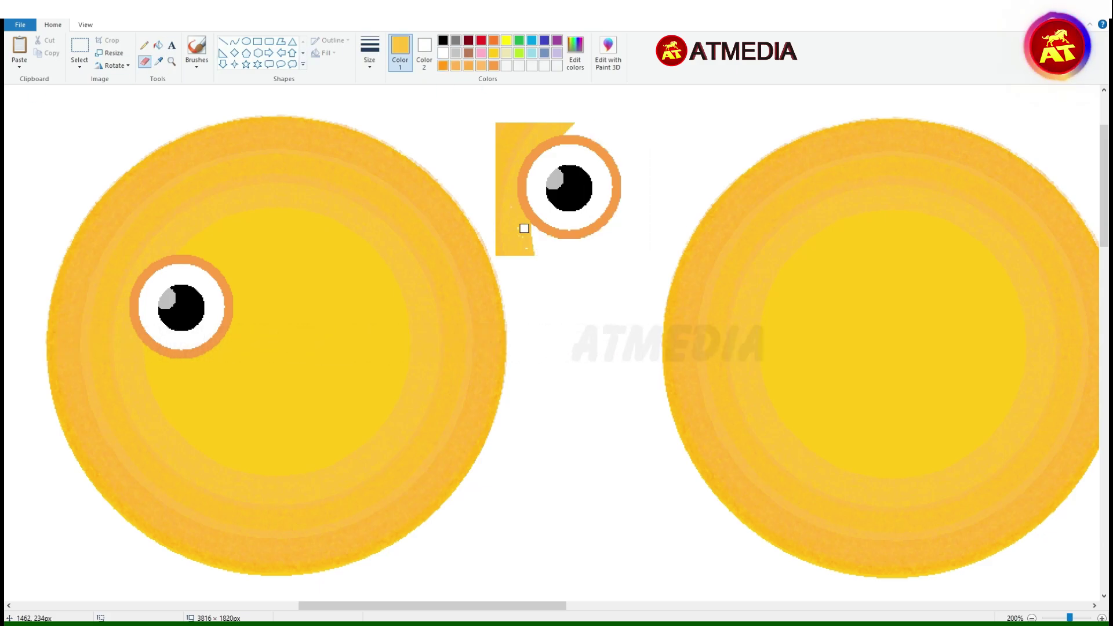
Erase the leftover yellow background around the copied eye.
scroll(524, 229, up, 3)
drag(497, 255, 497, 357)
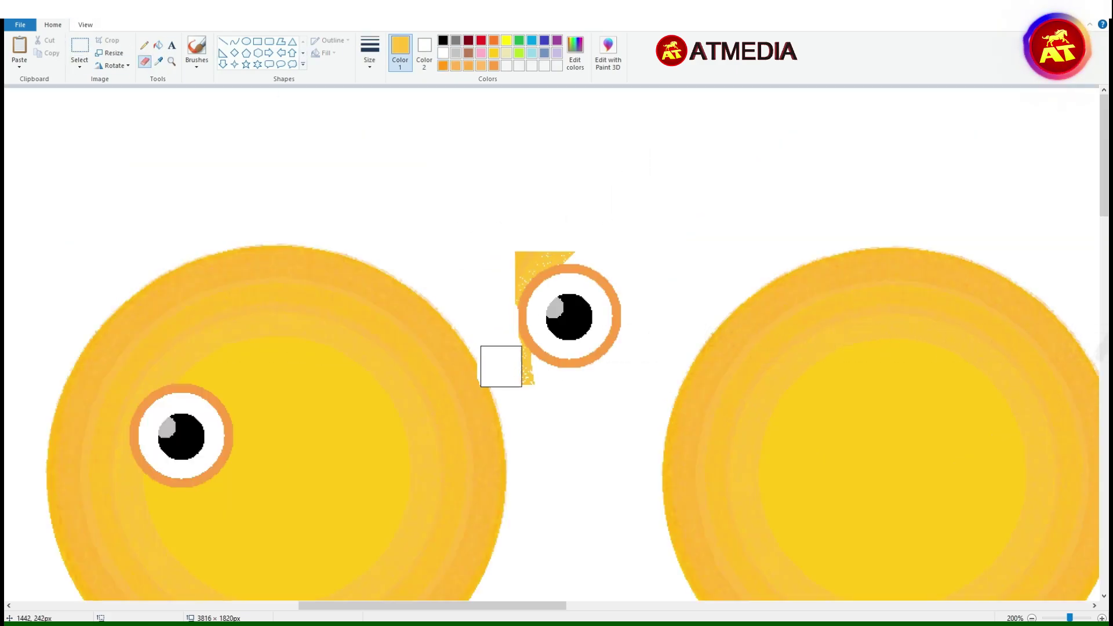
key(ctrl+z)
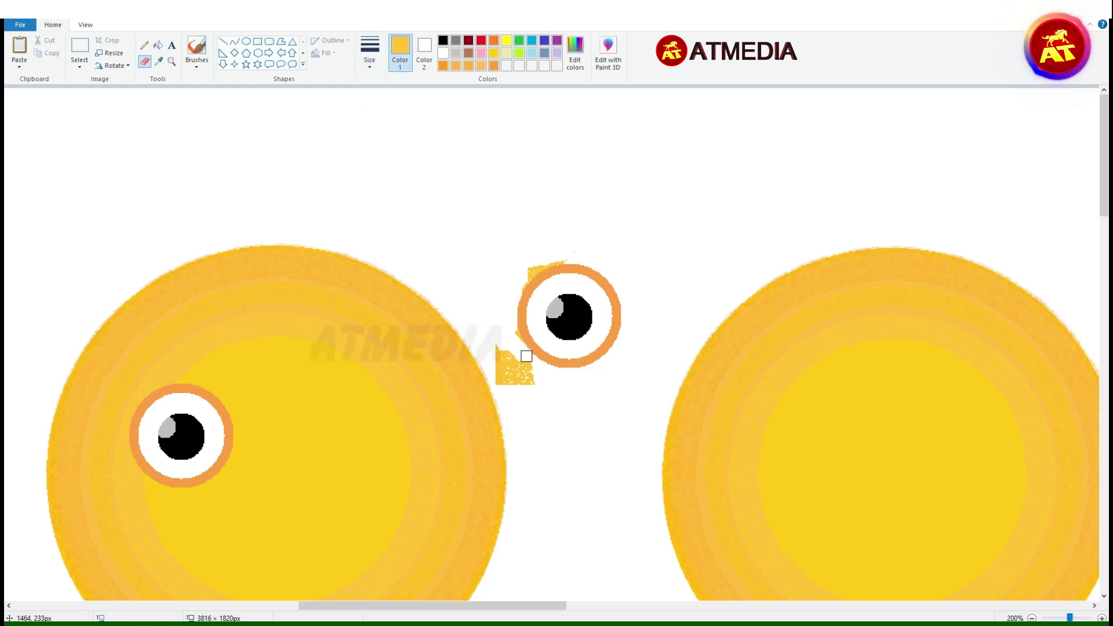
click(594, 368)
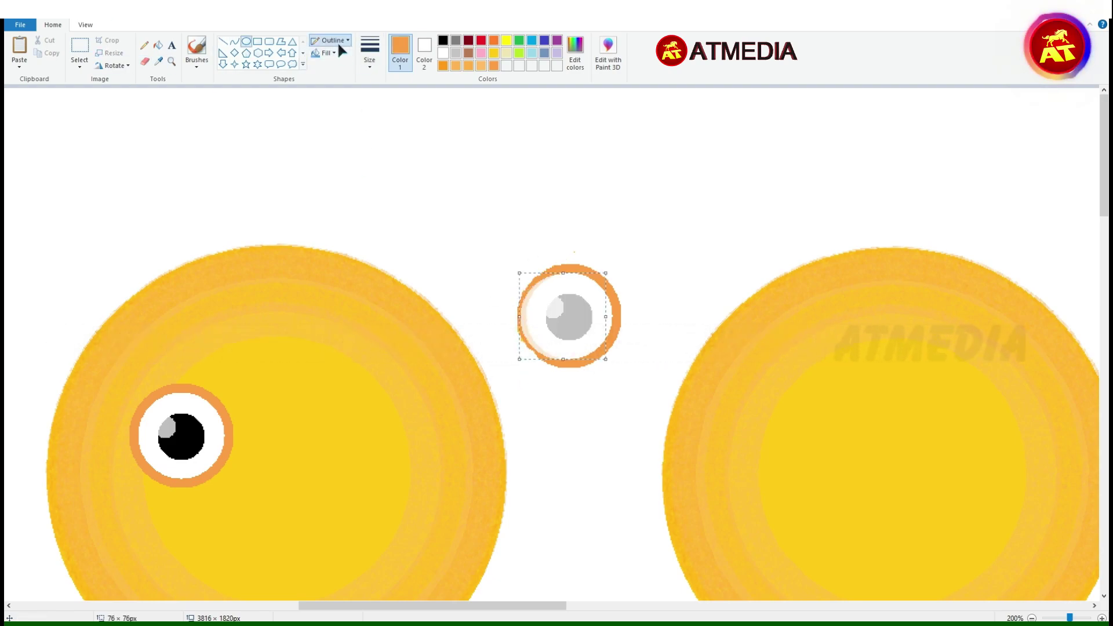
Fill the white area of the copied eye with light grey.
drag(571, 316, 598, 320)
click(455, 52)
click(158, 46)
click(596, 298)
Move the copied eye onto the first face level with the other eye and fill its grey area white.
click(80, 47)
drag(654, 380, 527, 276)
drag(589, 325, 365, 437)
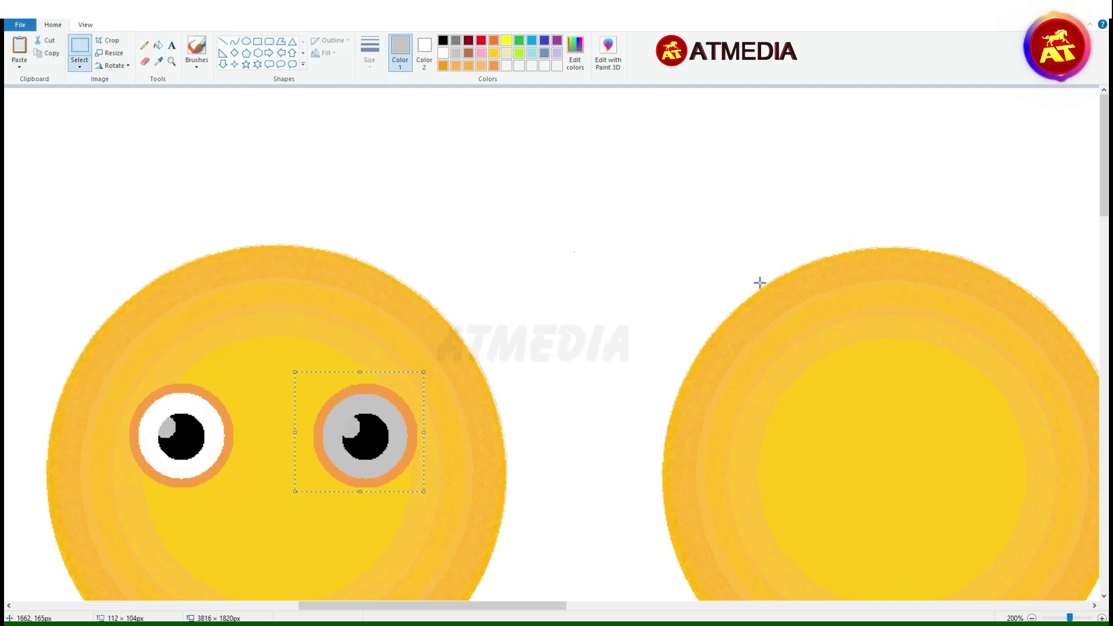
click(159, 45)
click(442, 52)
click(385, 423)
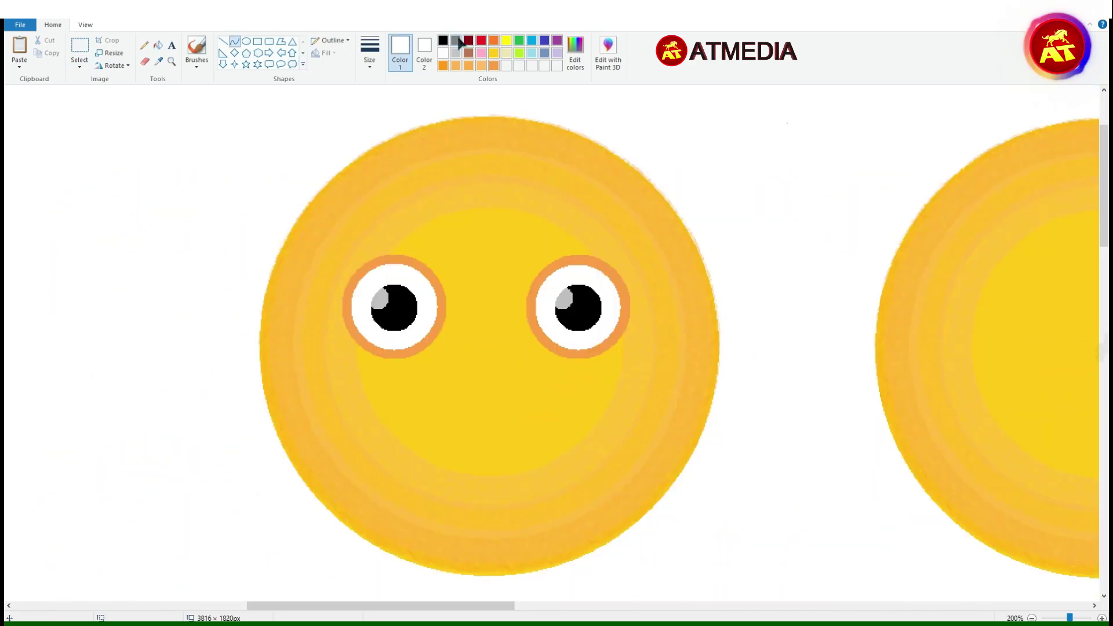
Draw an S-shaped black curve for half a moustache, about 208 × 111 px, beside the first face.
mouse_move(472, 413)
mouse_down()
mouse_move(330, 397)
mouse_move(465, 412)
mouse_move(203, 414)
mouse_up()
drag(428, 405, 428, 360)
drag(279, 417, 290, 493)
mouse_move(272, 406)
mouse_down()
mouse_move(290, 410)
mouse_move(23, 352)
mouse_up()
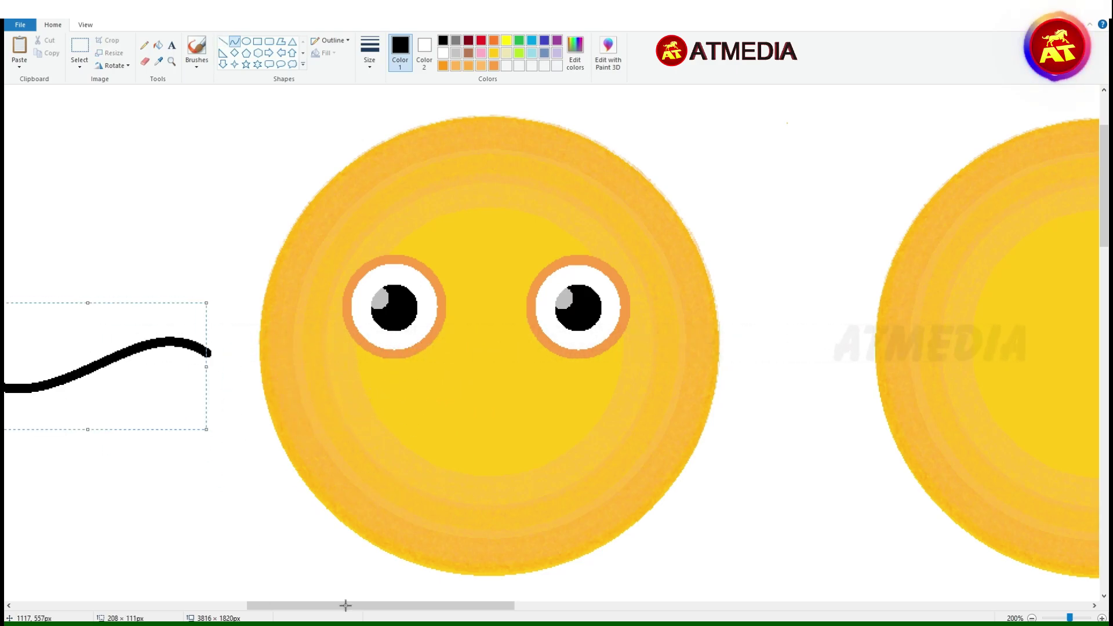
Complete the outline of the moustache half with further curves and fill it black.
drag(330, 605, 249, 605)
click(144, 61)
drag(294, 373, 342, 379)
click(234, 41)
scroll(525, 283, up, 1)
drag(440, 227, 560, 323)
drag(499, 325, 454, 355)
drag(561, 324, 795, 325)
click(158, 45)
click(627, 301)
Move the moustache half into place, then copy it, flip the copy horizontally and position it as the other half.
scroll(626, 300, down, 1)
drag(208, 137, 565, 286)
drag(368, 194, 621, 209)
key(ctrl+c)
key(ctrl+v)
click(114, 66)
click(116, 131)
drag(111, 131, 932, 214)
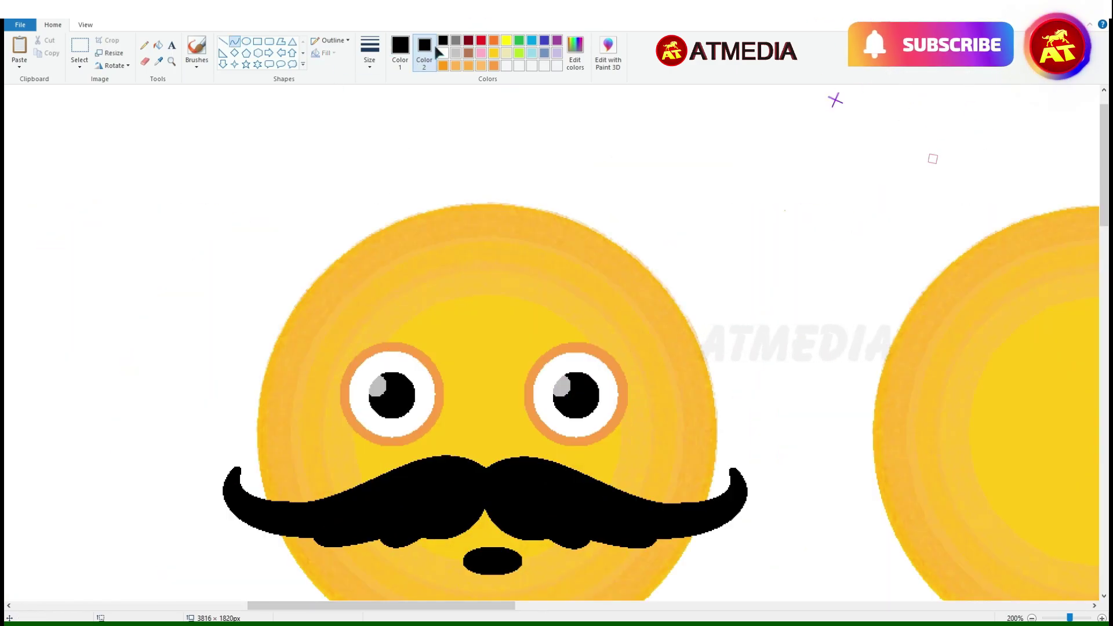
Draw curved black eyebrows above both eyes of the first face.
click(400, 49)
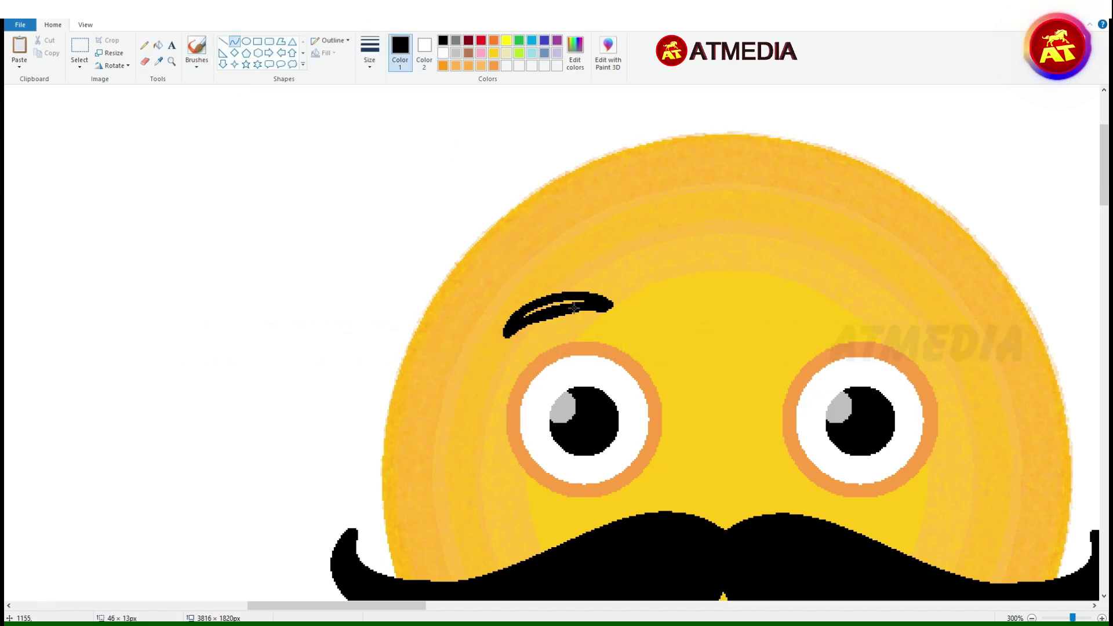
click(574, 307)
drag(891, 298, 879, 264)
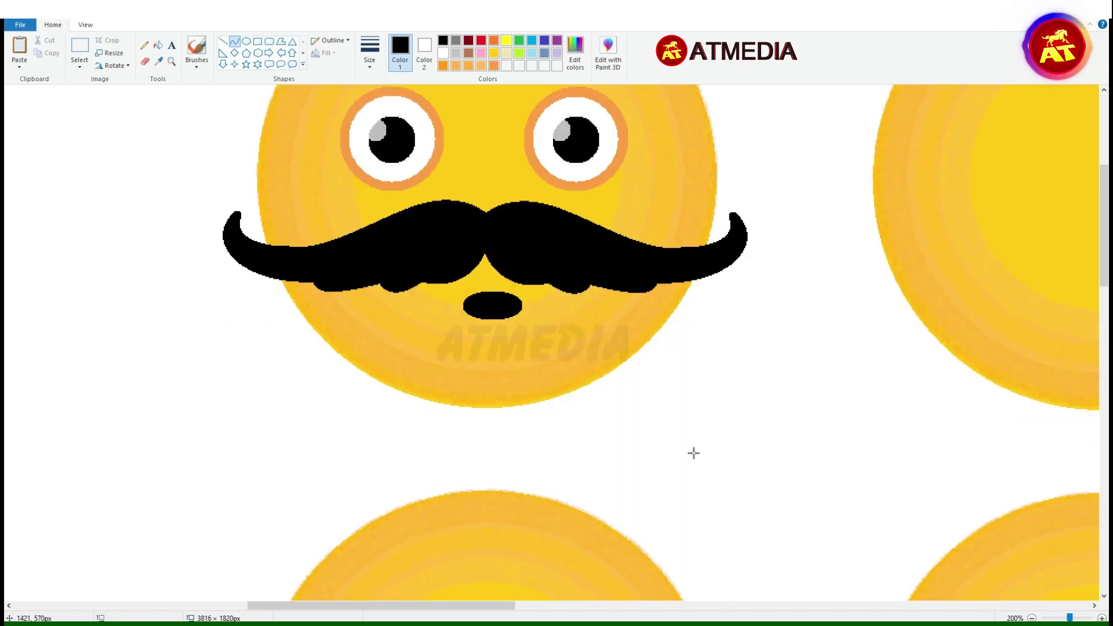
Draw a half-closed eye with an orange outline and black pupil, and place it on the second face.
ctrl+scroll(694, 452, down, 1)
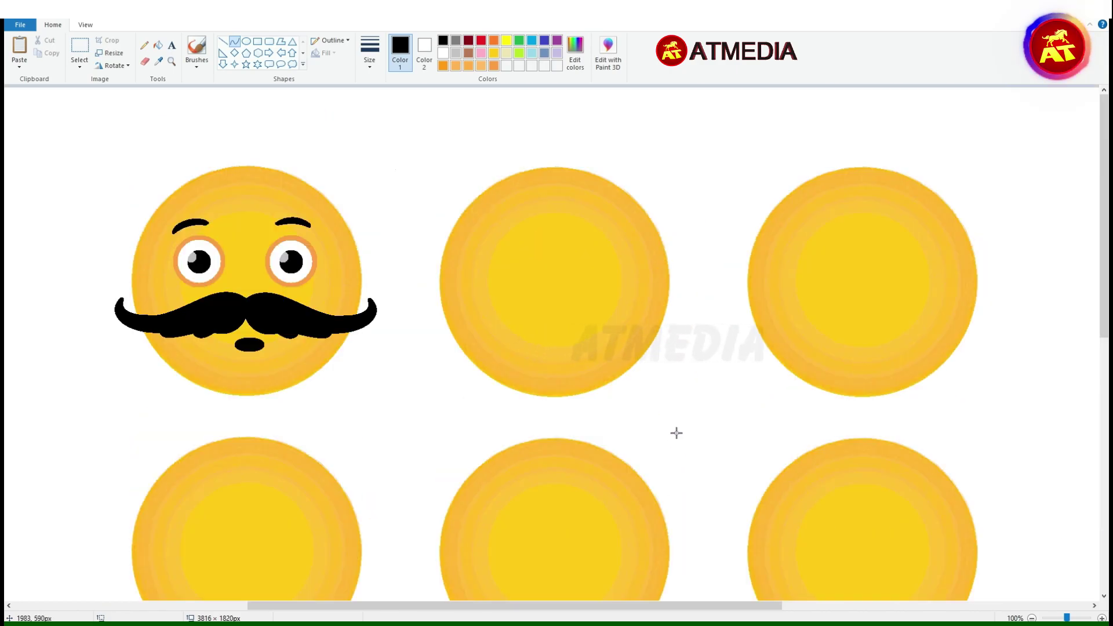
ctrl+scroll(671, 440, down, 1)
ctrl+scroll(589, 341, up, 1)
scroll(590, 322, right, 1)
ctrl+scroll(590, 322, up, 1)
click(247, 41)
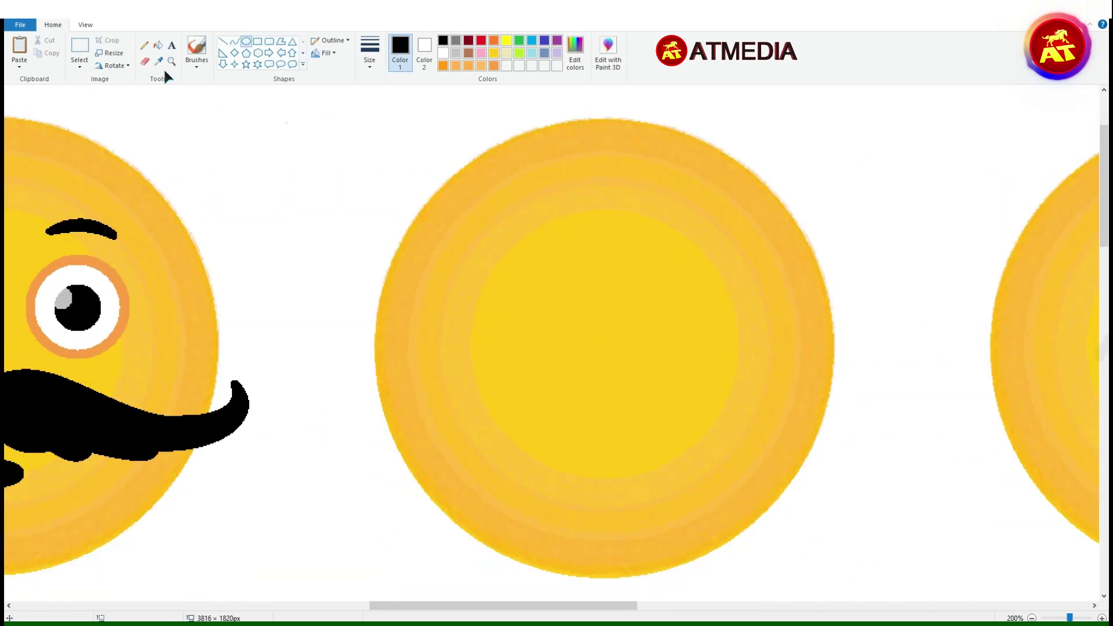
drag(282, 228, 314, 255)
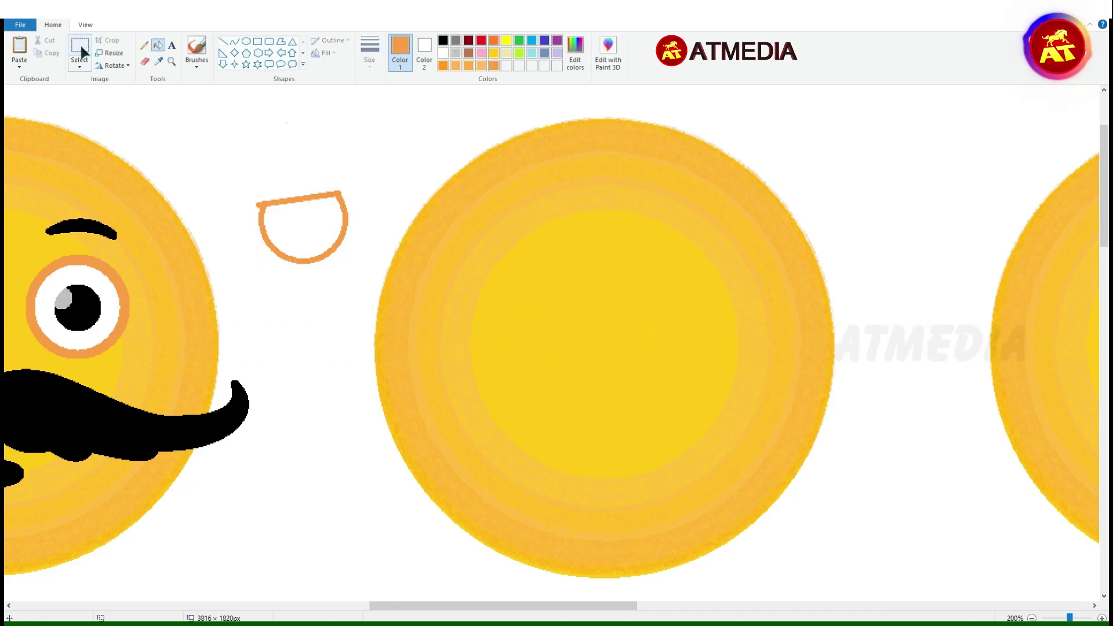
key(ctrl+z)
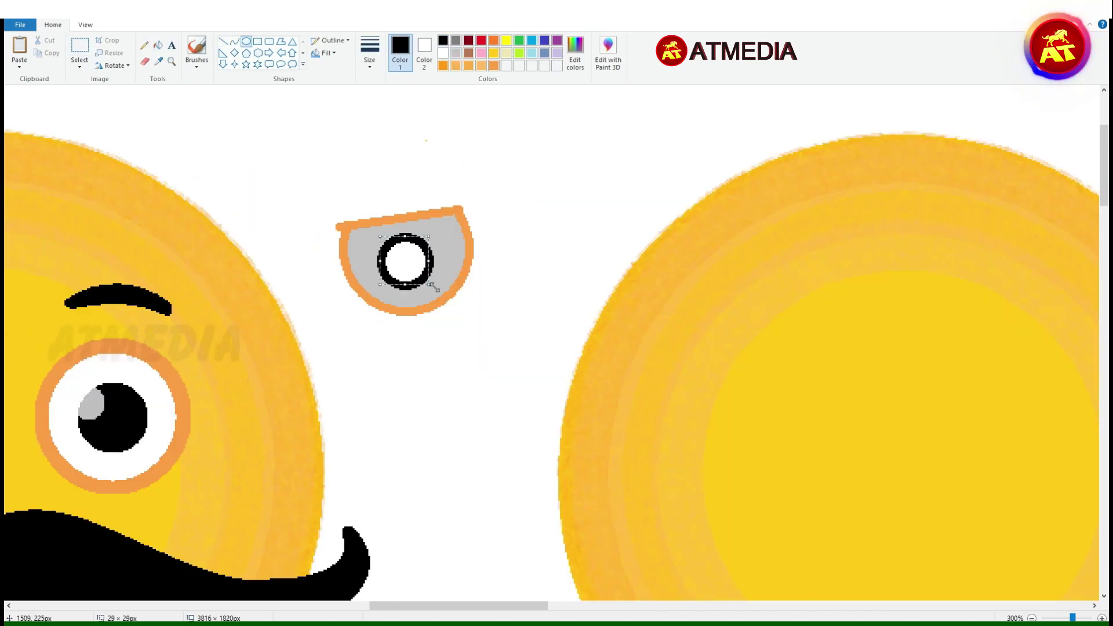
key(ctrl+z)
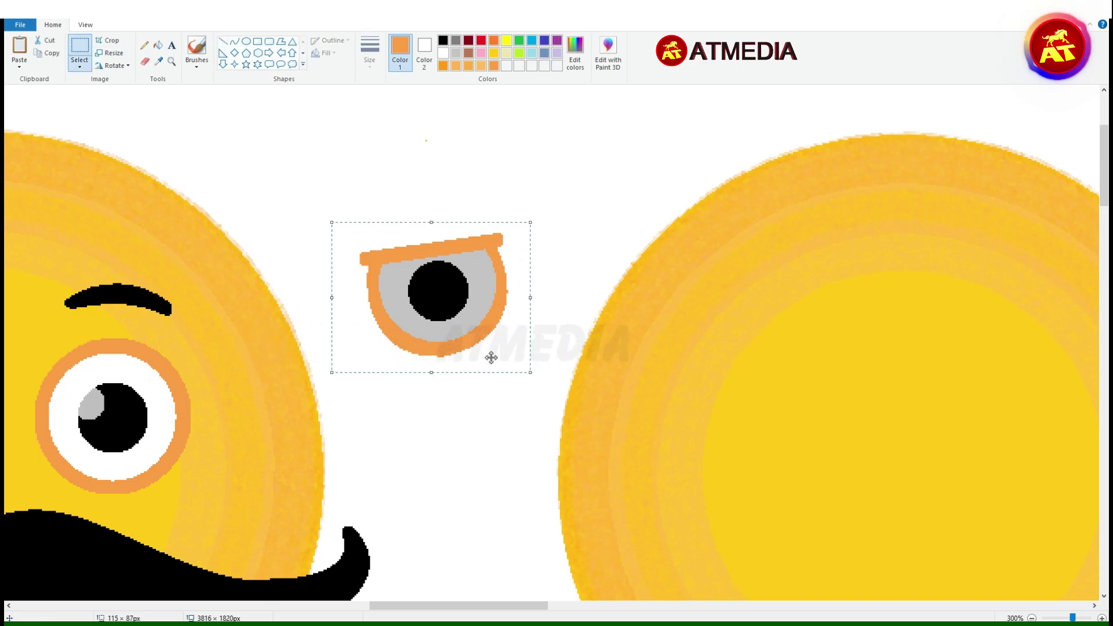
scroll(489, 355, down, 1)
drag(290, 228, 521, 330)
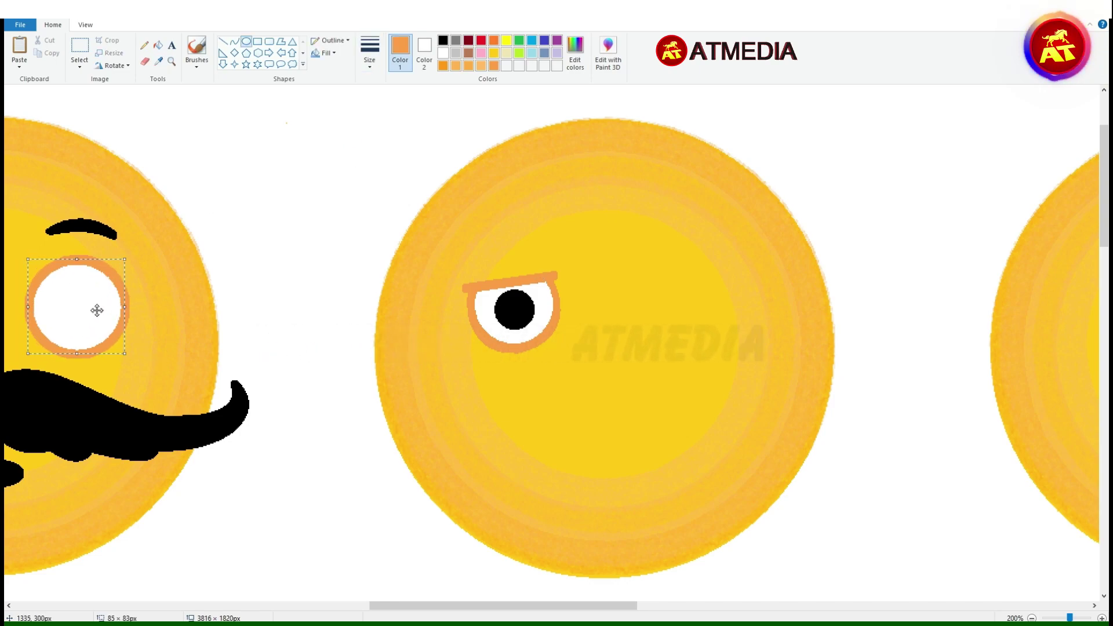
Place an orange-outlined white eye circle, about 85 × 83 px, on the second face and surround it with a black monocle ring.
drag(98, 311, 703, 309)
drag(619, 244, 740, 363)
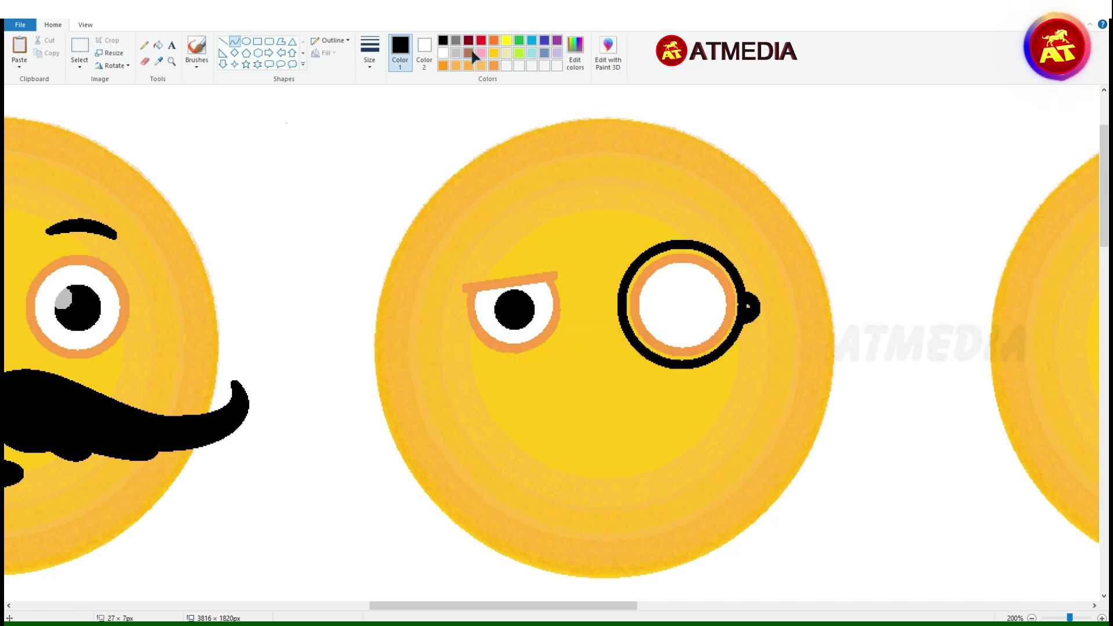
Draw the brown curved outline of half a moustache above the second face.
scroll(533, 403, up, 1)
scroll(587, 324, down, 3)
mouse_move(628, 279)
mouse_down()
mouse_move(204, 331)
mouse_move(368, 437)
mouse_move(557, 301)
mouse_up()
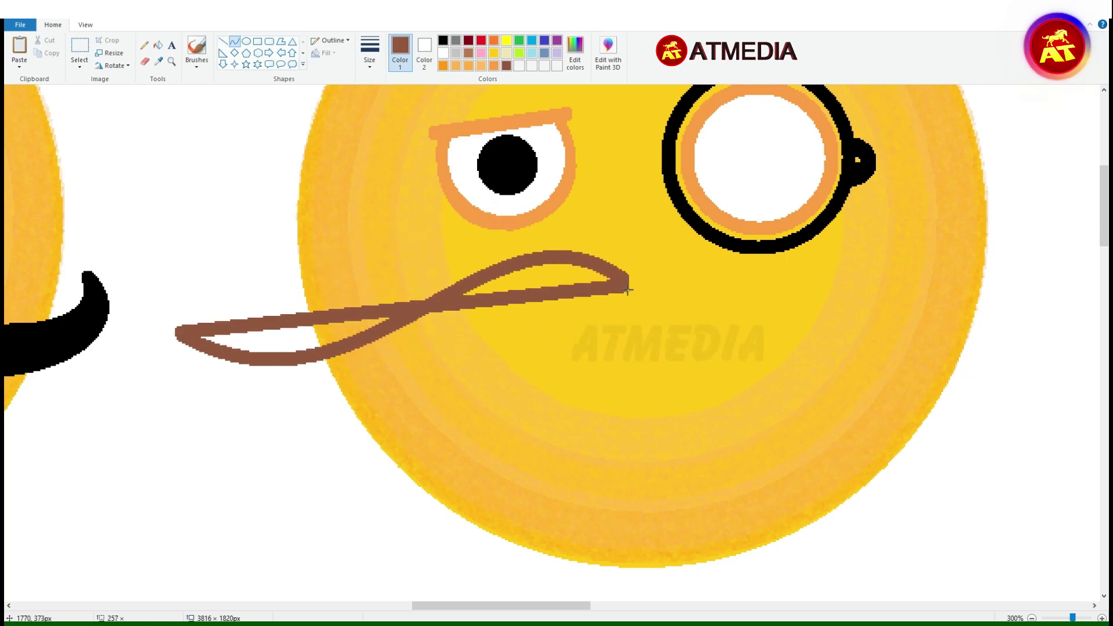
key(ctrl+z)
drag(619, 276, 249, 338)
drag(539, 298, 919, 365)
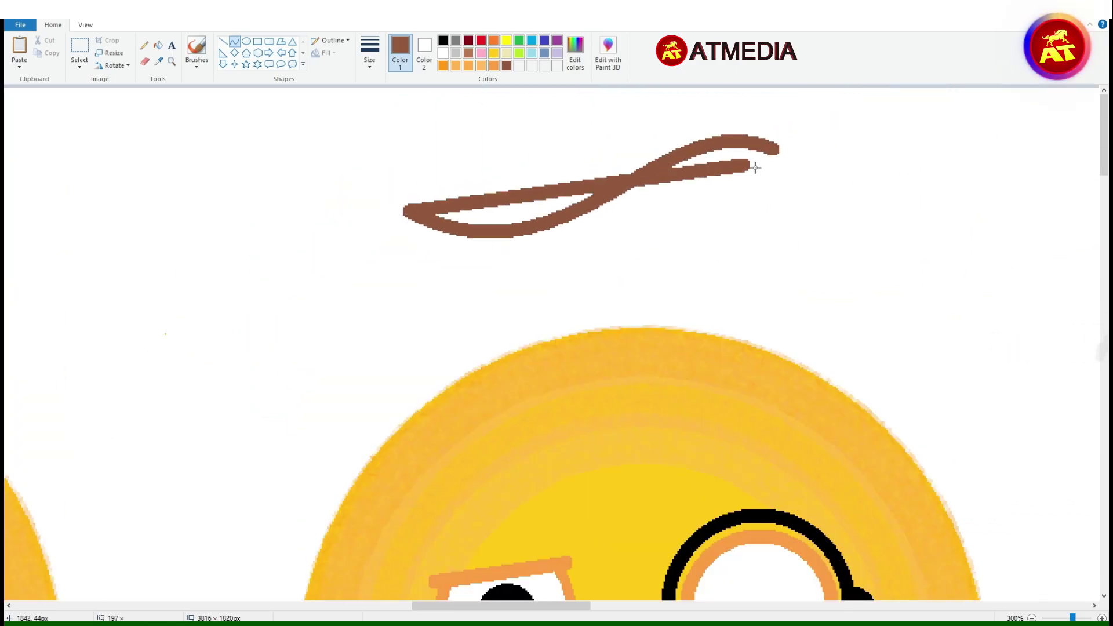
drag(708, 179, 586, 290)
Copy the brown moustache half, flip it horizontally and join it to the original as the mirrored half.
click(80, 49)
key(ctrl+v)
click(114, 66)
click(133, 148)
drag(116, 192, 869, 206)
Fill both moustache halves brown and bridge the lower notch between them with a line.
drag(577, 606, 641, 601)
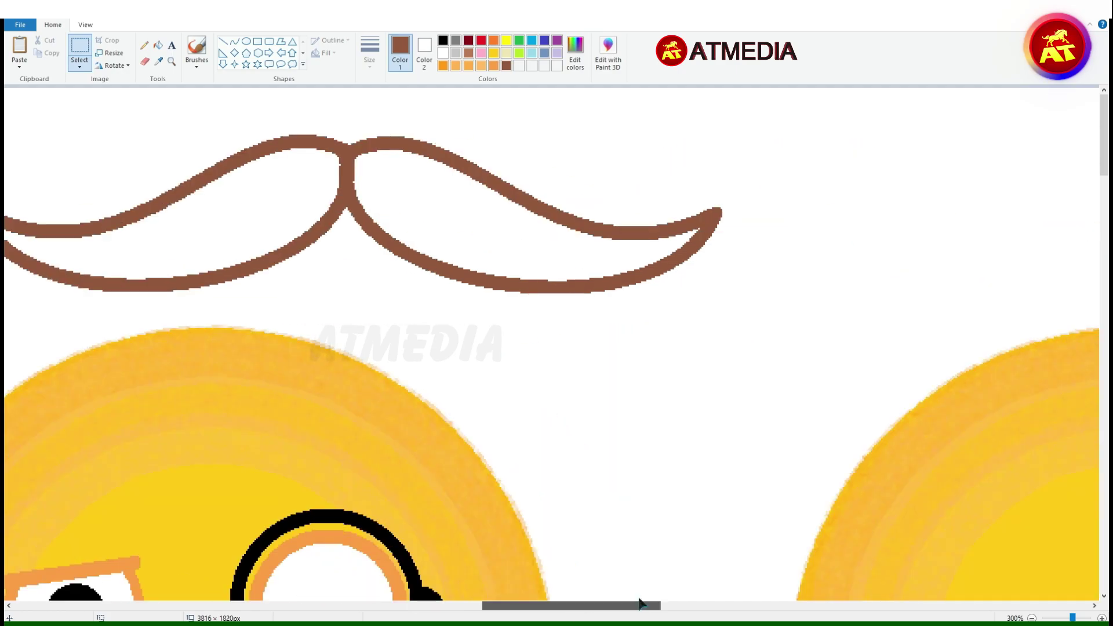
click(157, 45)
click(186, 199)
click(534, 199)
click(222, 41)
drag(341, 250, 410, 233)
Move the brown moustache onto the second face, just below the eyes.
click(80, 49)
drag(775, 294, 10, 118)
drag(325, 167, 476, 354)
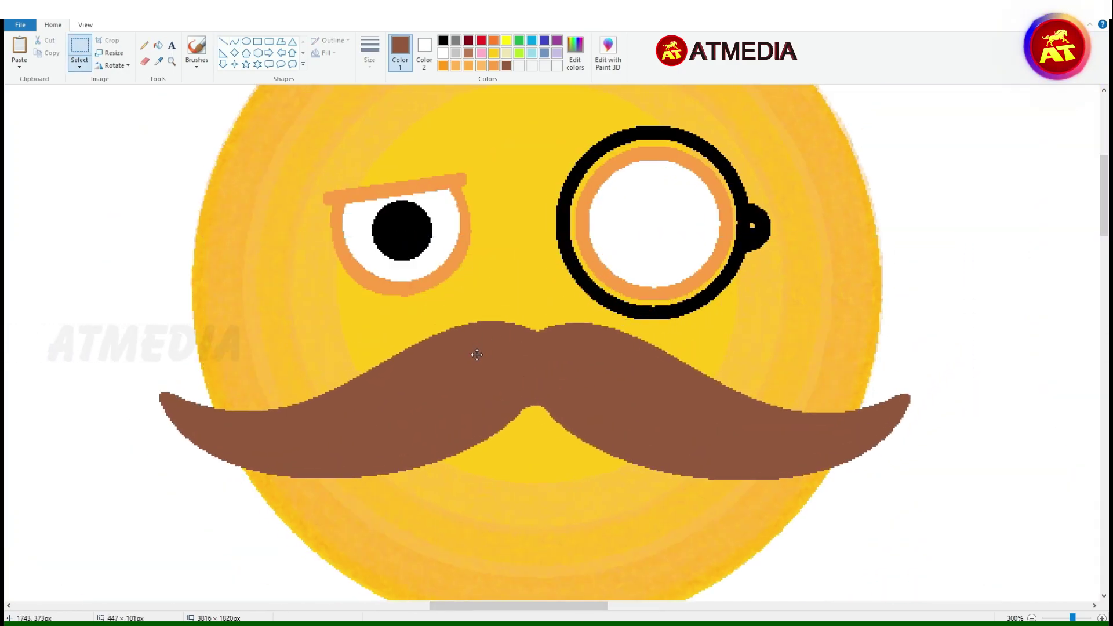
key(ctrl+z)
key(ctrl+y)
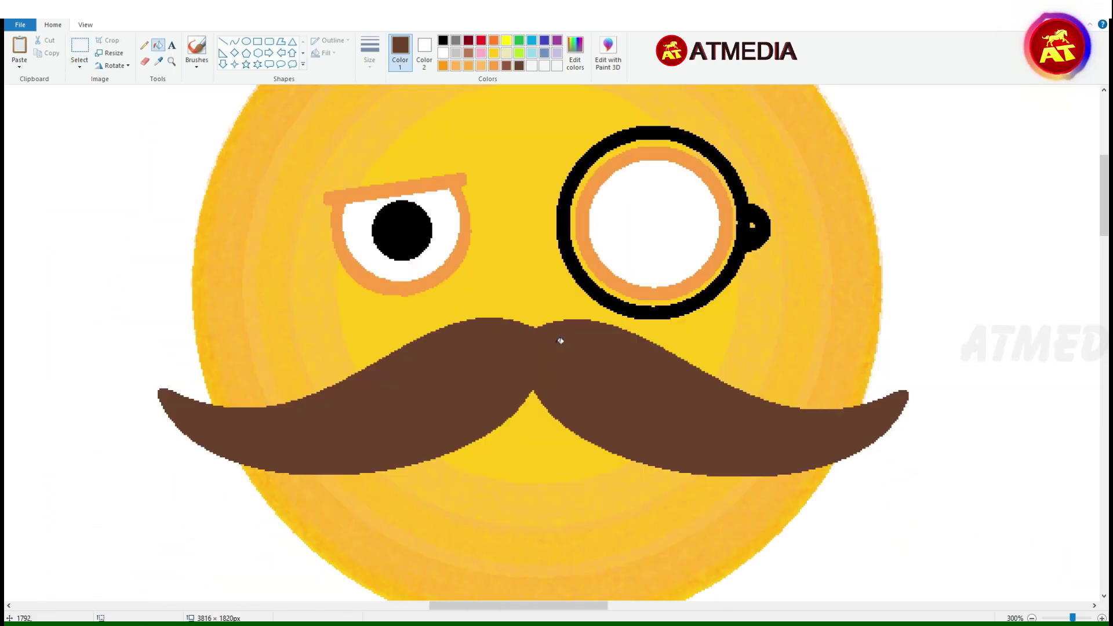
Draw a rounded triangular goatee in dark brown beside the second face and fill it.
scroll(560, 341, down, 2)
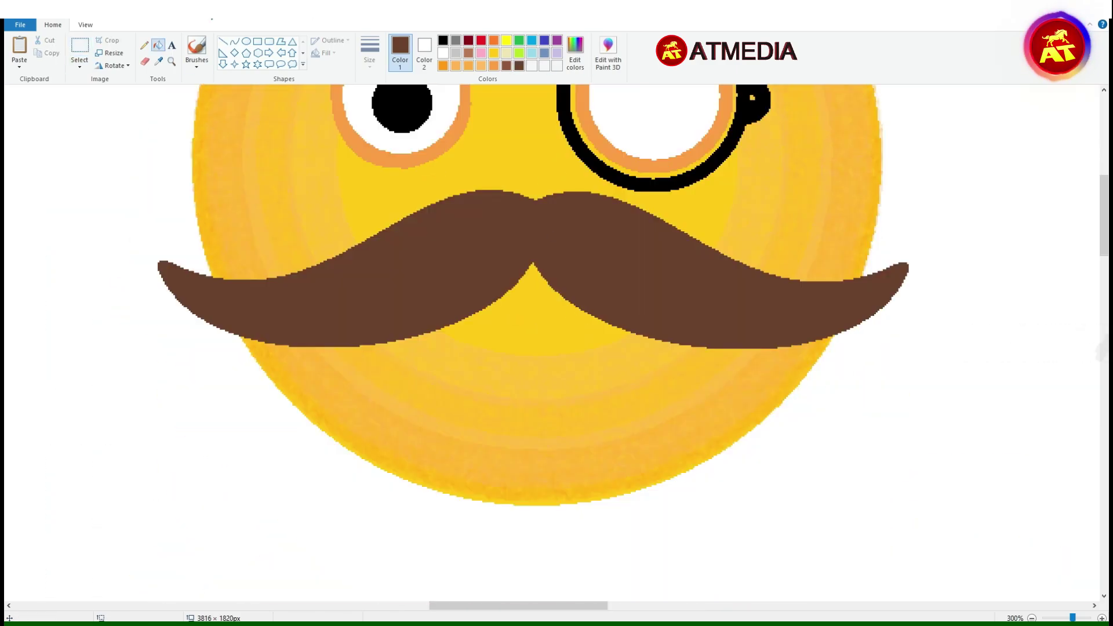
drag(479, 489, 489, 405)
mouse_move(812, 422)
mouse_down()
mouse_move(909, 514)
mouse_move(875, 564)
mouse_up()
click(920, 331)
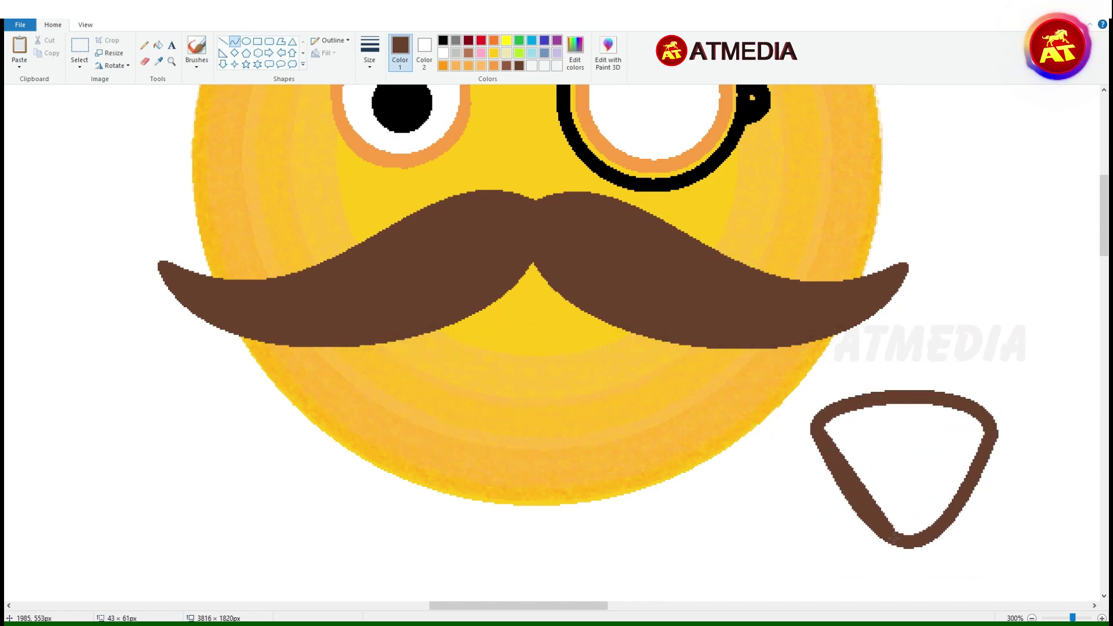
click(904, 463)
Move the goatee onto the second face's chin, centred below the moustache, using a free-form selection.
click(79, 49)
drag(985, 371, 790, 368)
mouse_move(889, 436)
mouse_down()
mouse_move(514, 451)
mouse_move(540, 453)
mouse_up()
scroll(601, 477, down, 2)
key(ctrl+z)
mouse_move(985, 371)
mouse_down()
mouse_move(785, 343)
mouse_move(985, 371)
mouse_up()
mouse_move(947, 383)
mouse_down()
mouse_move(611, 372)
mouse_move(492, 417)
mouse_up()
Draw a slanted straight black eyebrow line along the top of the second face's half-closed eye.
click(234, 41)
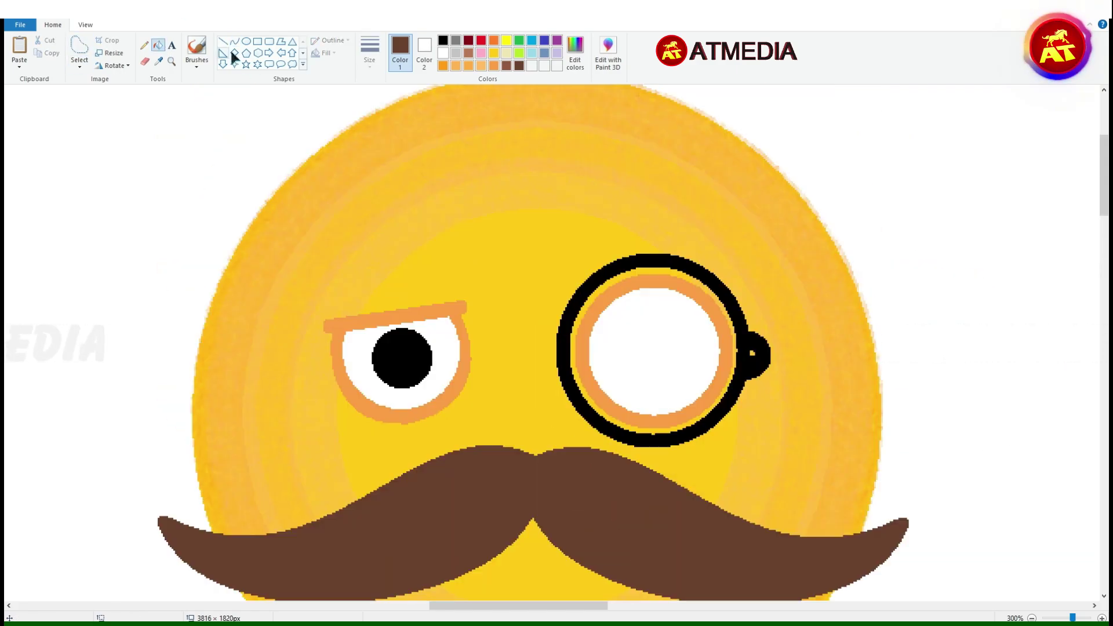
click(222, 42)
drag(313, 315, 467, 291)
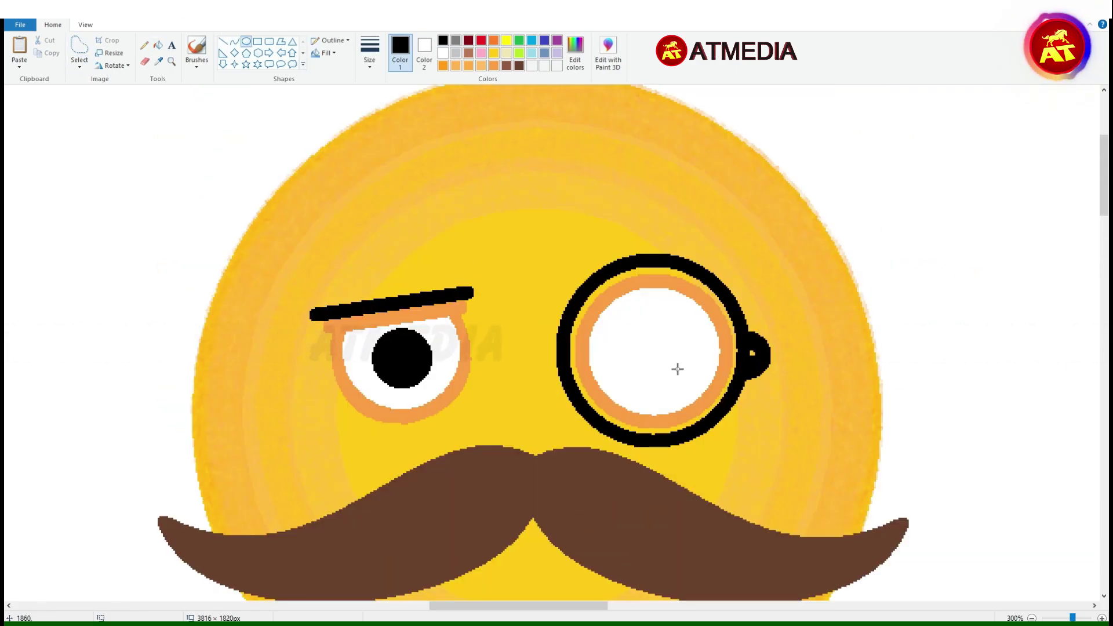
Draw a circular pupil in the eye behind the monocle and fill it black.
drag(615, 316, 694, 393)
click(158, 44)
click(654, 353)
Draw a curved black cord hanging from the monocle's side loop down past the moustache.
scroll(614, 257, down, 2)
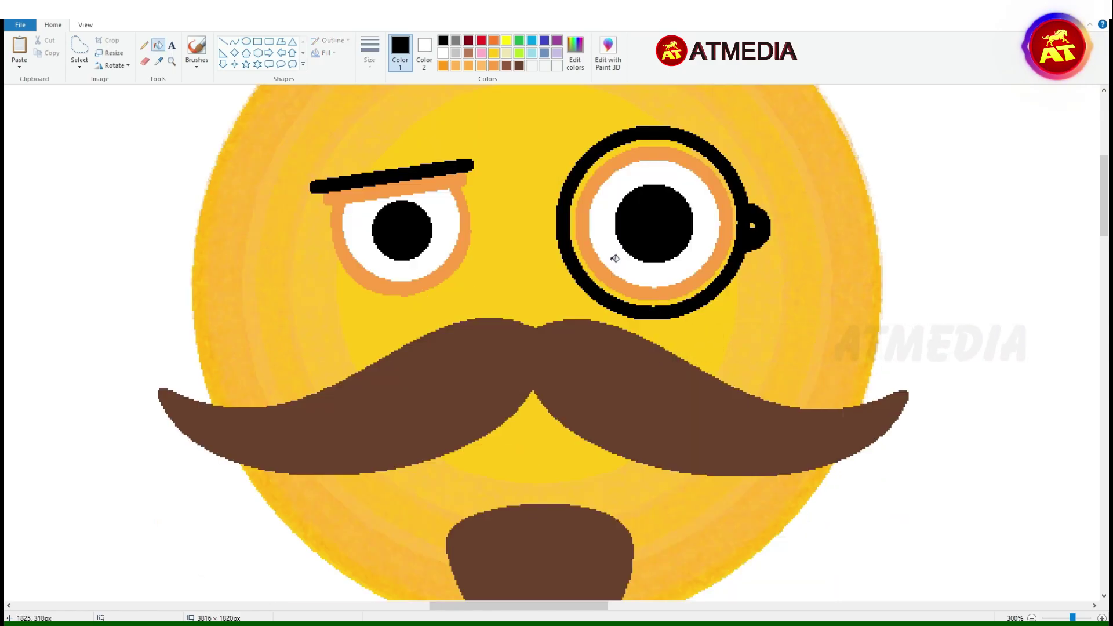
scroll(768, 240, down, 2)
mouse_move(753, 98)
mouse_down()
mouse_move(797, 429)
mouse_move(790, 474)
mouse_up()
drag(764, 325, 718, 415)
Draw a curved eyebrow stroke above the monocle on the second face.
scroll(671, 300, up, 6)
mouse_move(574, 388)
mouse_down()
mouse_move(717, 352)
mouse_move(658, 358)
mouse_up()
scroll(696, 320, down, 6)
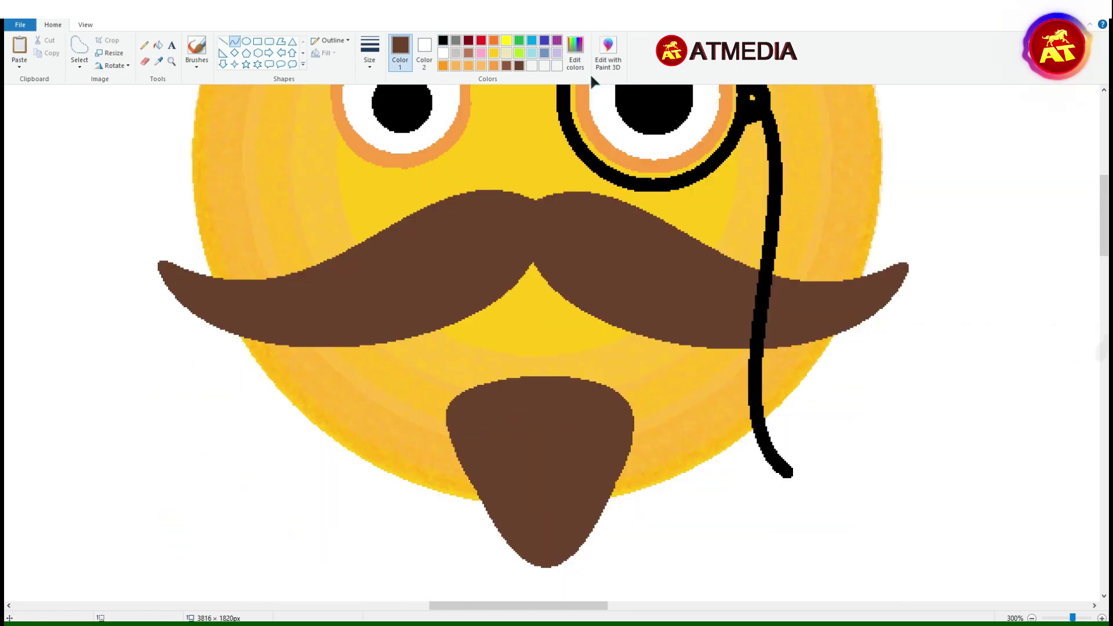
Brush short darker brown hair strokes across the second face's moustache and goatee.
key(ctrl+Page_Up)
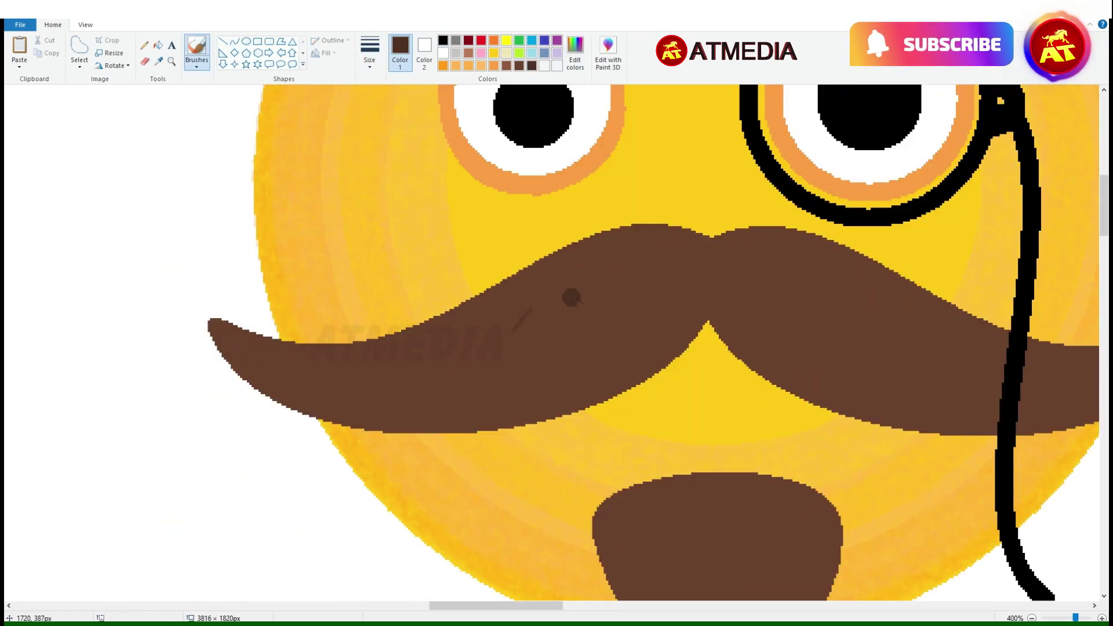
drag(606, 267, 595, 324)
drag(638, 283, 634, 308)
drag(550, 340, 544, 360)
drag(468, 351, 455, 379)
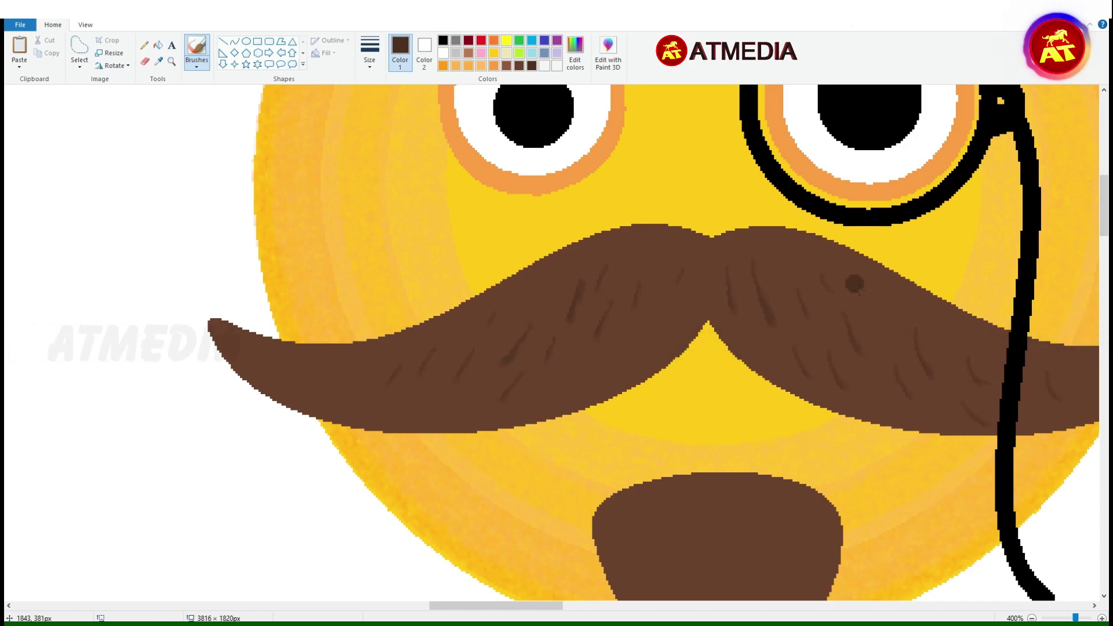
scroll(630, 354, down, 4)
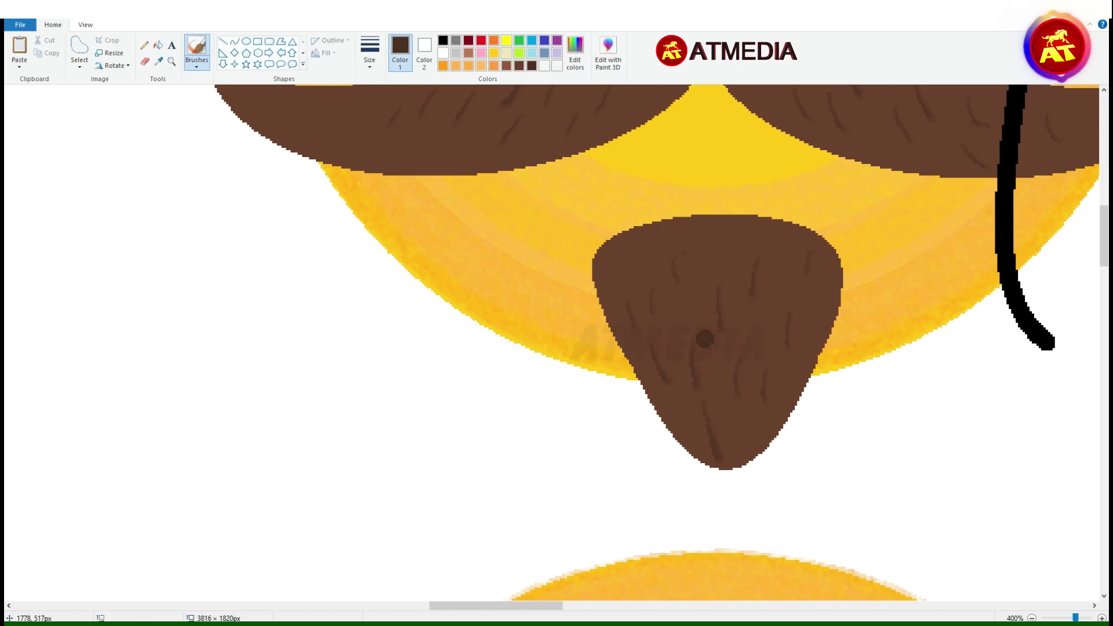
Draw two overlapping black circles in the blank space beside the third face and turn them into a solid black crescent.
key(ctrl+Page_Down)
key(ctrl+Page_Down)
key(ctrl+Page_Down)
key(ctrl+Page_Up)
click(235, 42)
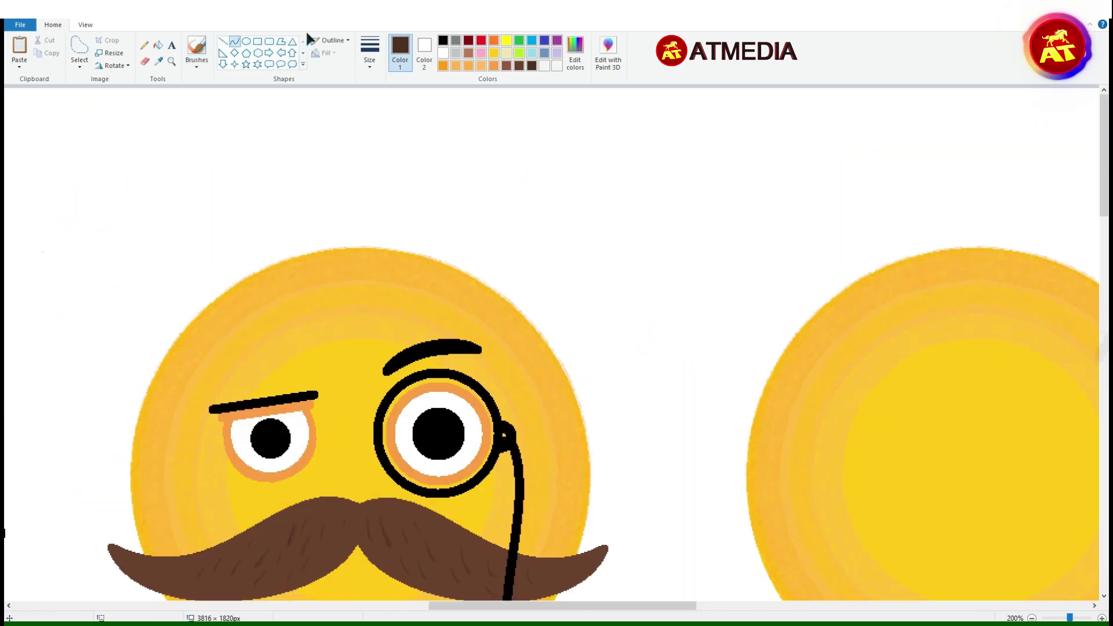
drag(583, 322, 350, 17)
drag(566, 605, 681, 605)
scroll(557, 393, down, 2)
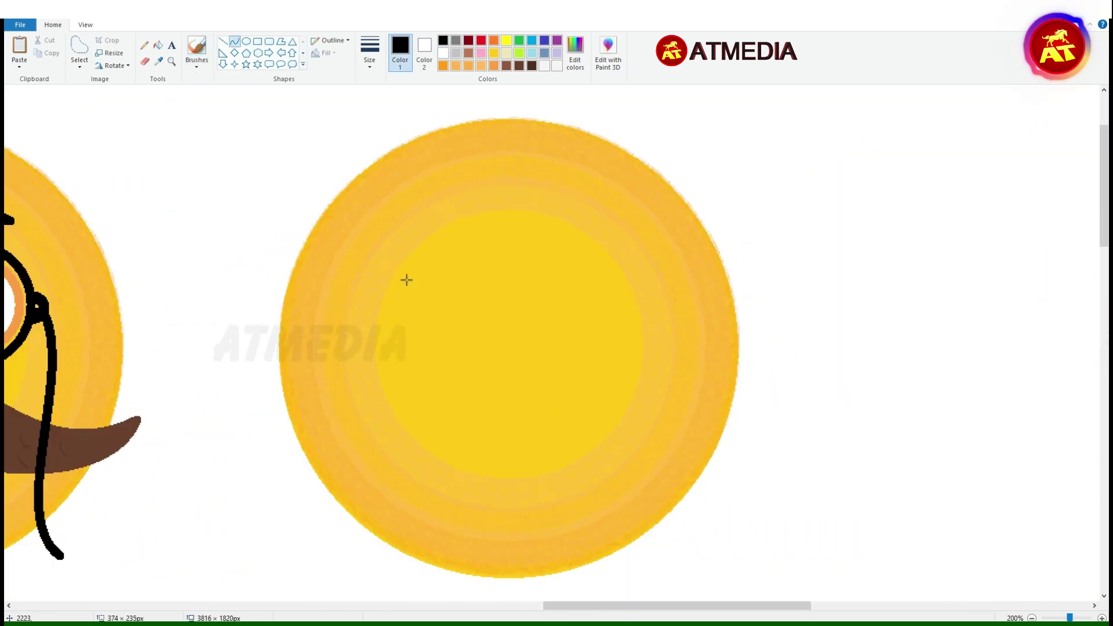
click(247, 42)
drag(149, 154, 211, 235)
drag(137, 187, 242, 298)
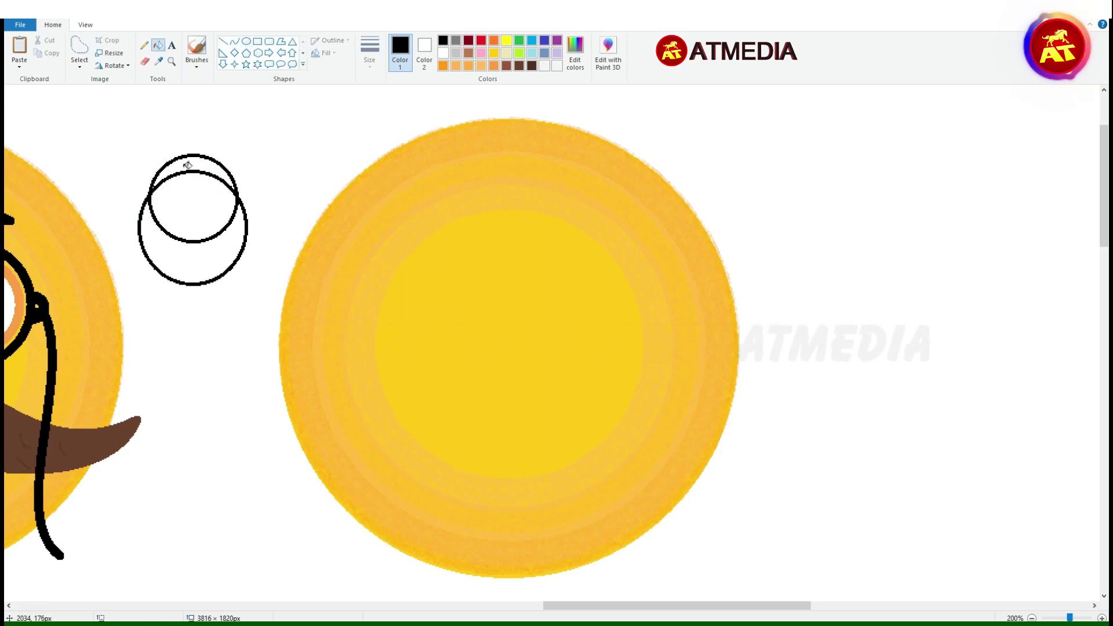
click(222, 42)
key(ctrl+Page_Up)
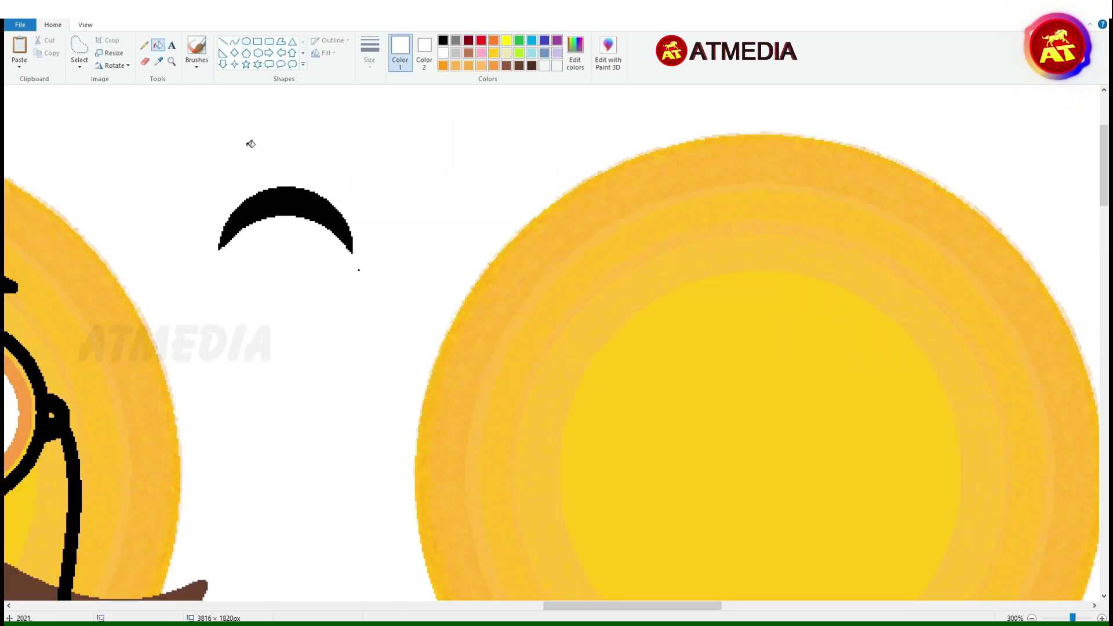
Move the black crescent onto the left half of the third face as a closed eye.
click(80, 52)
drag(183, 149, 398, 353)
drag(286, 261, 630, 463)
scroll(630, 462, down, 2)
drag(618, 308, 606, 313)
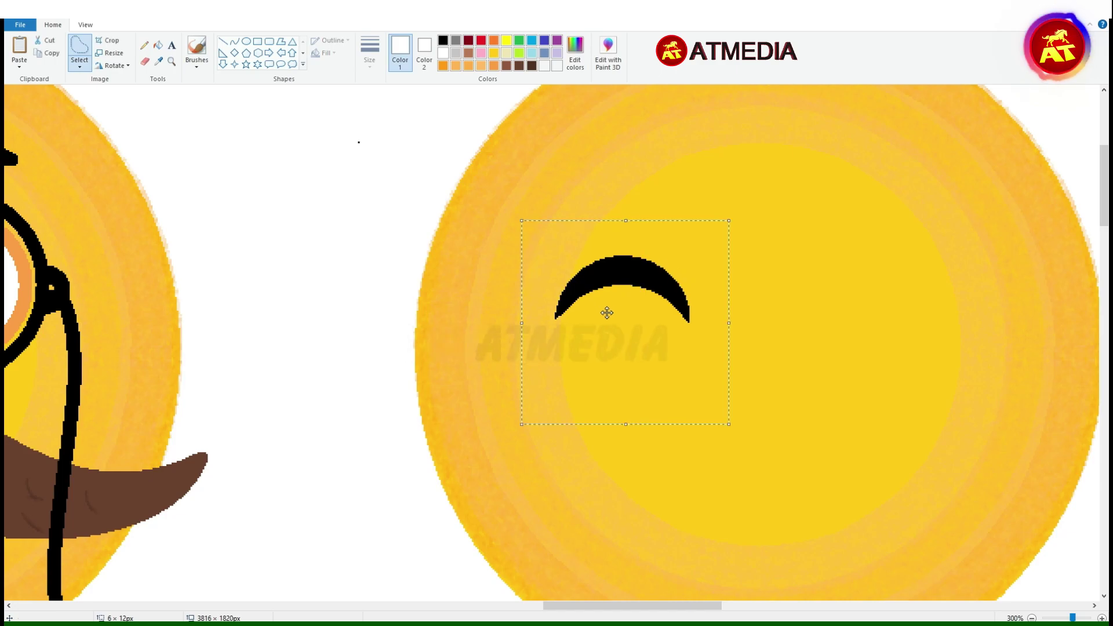
Place a copy of the crescent eye level with the first on the right half of the third face.
key(ctrl+Page_Down)
scroll(438, 428, down, 2)
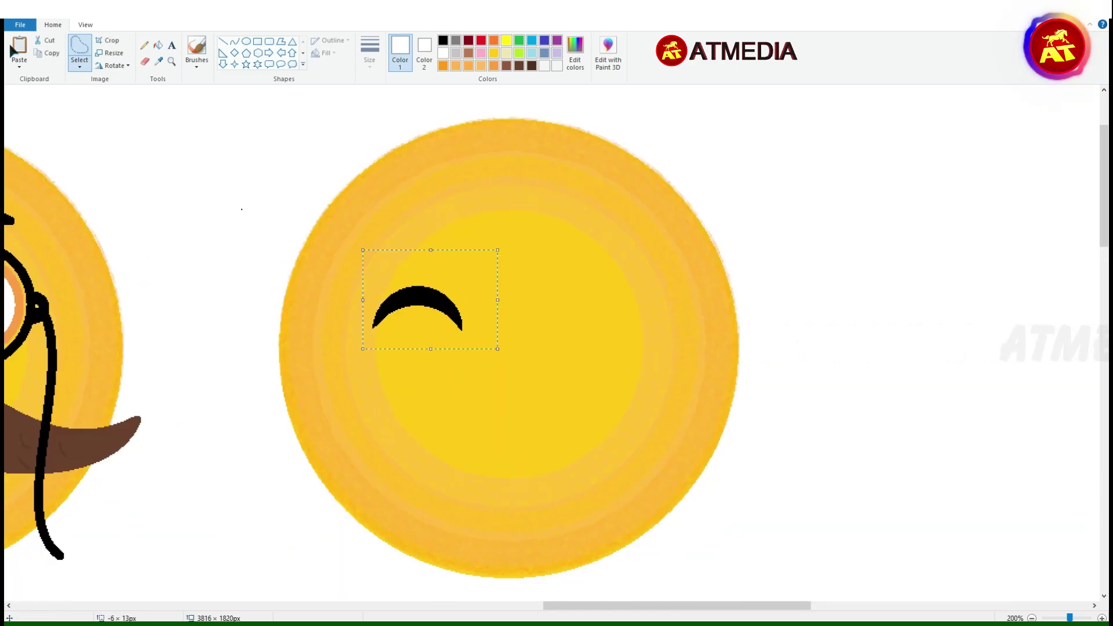
drag(513, 299, 619, 300)
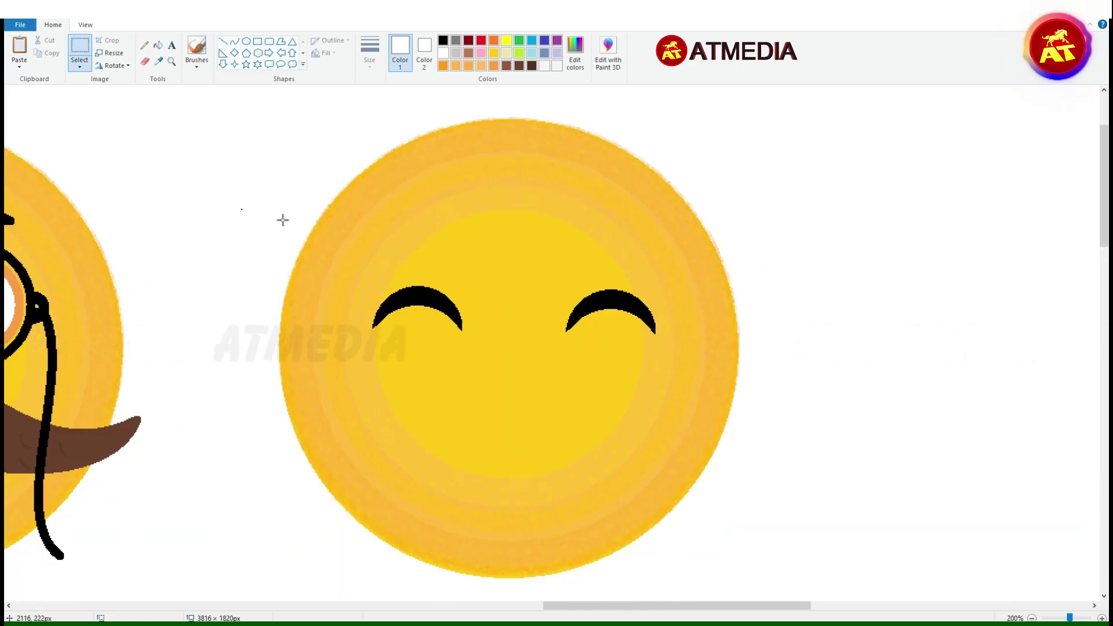
Draw a large black curved moustache with pointed, upturned ends and place it across the third face below the eyes.
click(234, 41)
click(442, 40)
drag(406, 409, 450, 355)
drag(325, 432, 356, 487)
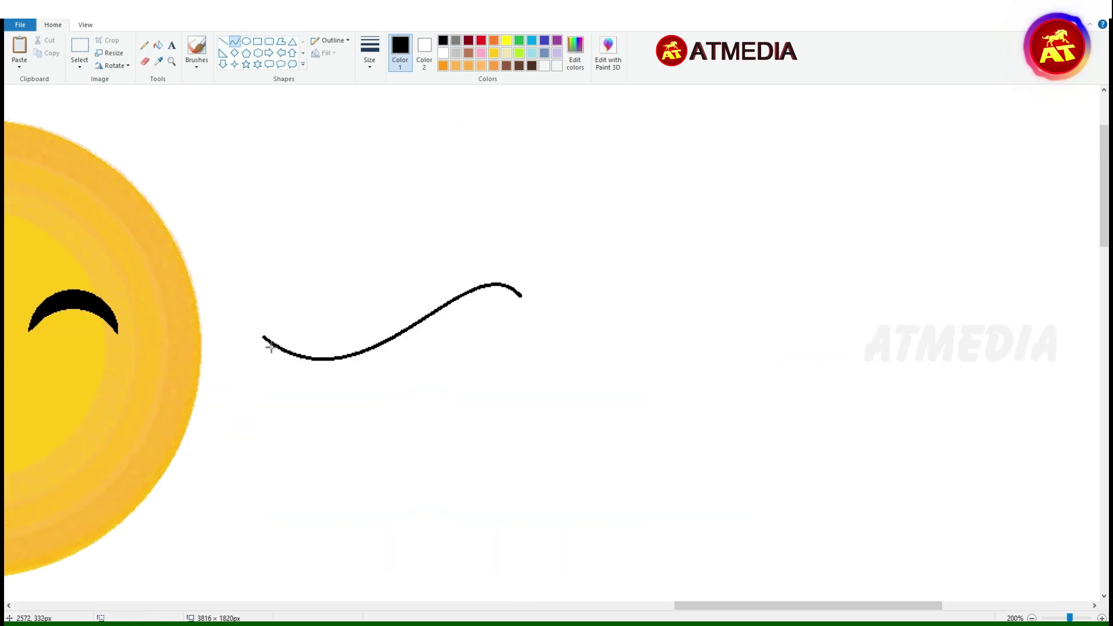
mouse_move(266, 338)
mouse_down()
mouse_move(523, 300)
mouse_move(501, 404)
mouse_up()
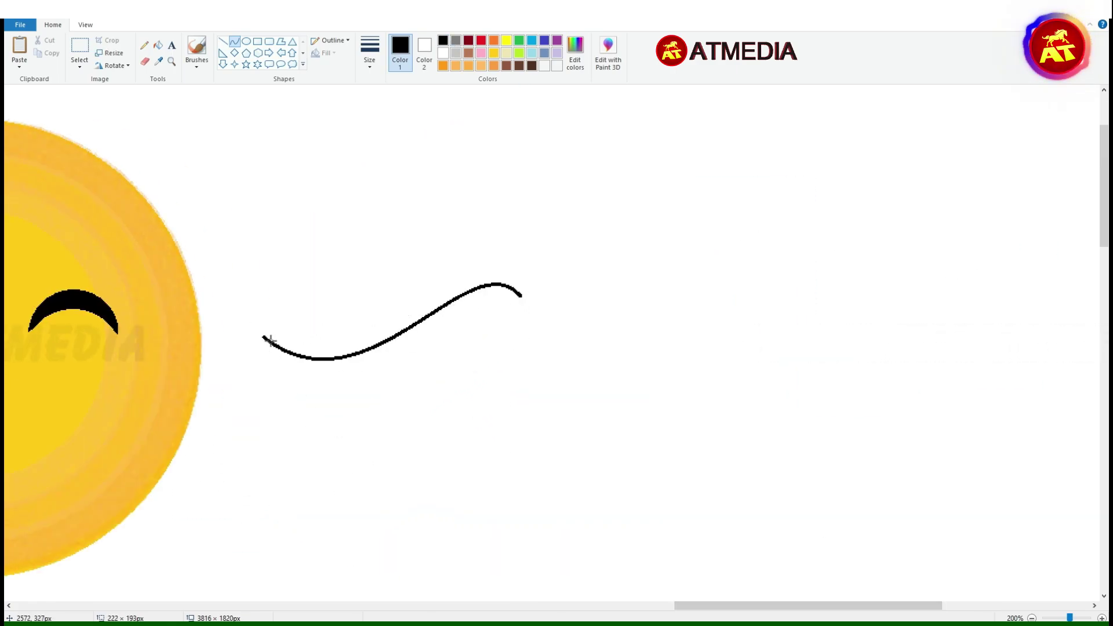
drag(300, 425, 452, 398)
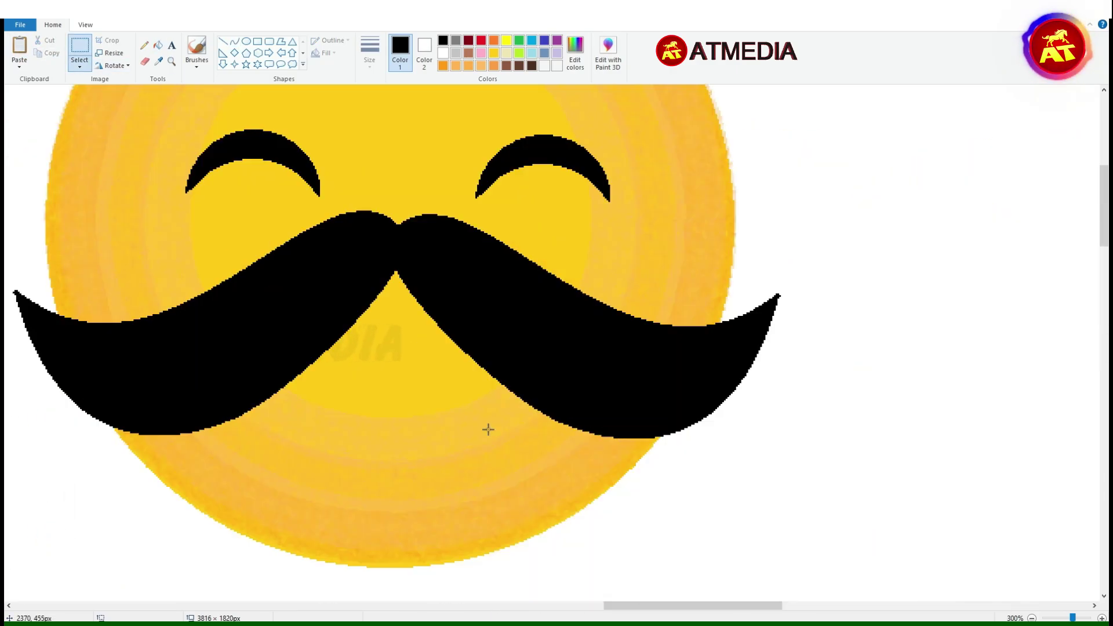
Draw a small black kissing mouth shaped like a 3 below the third face's moustache.
scroll(487, 427, up, 1)
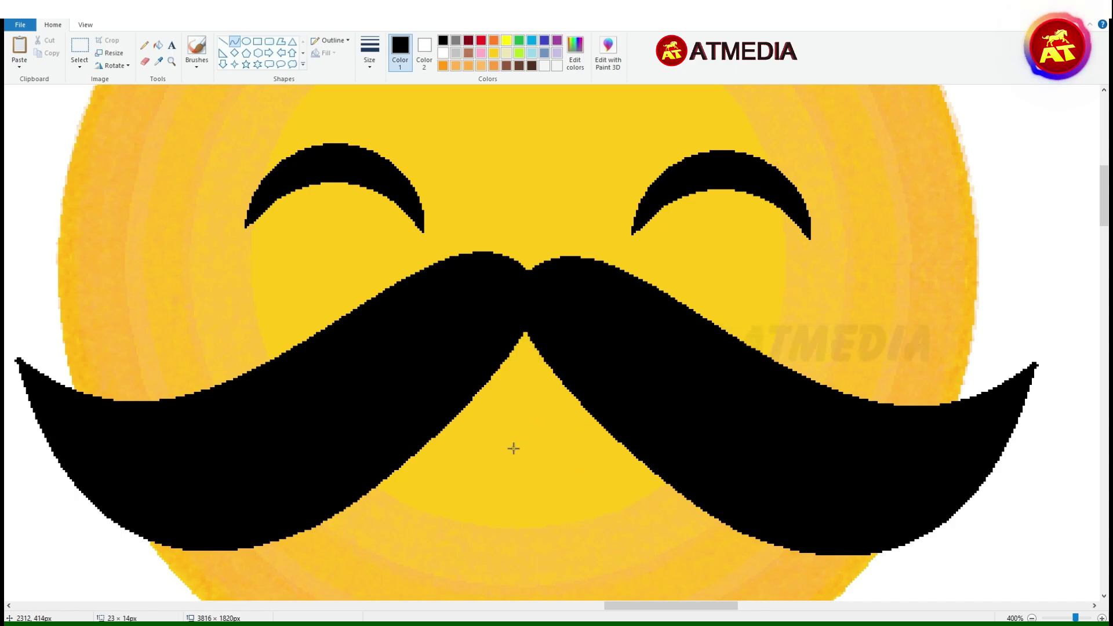
drag(502, 436, 519, 476)
drag(545, 458, 623, 470)
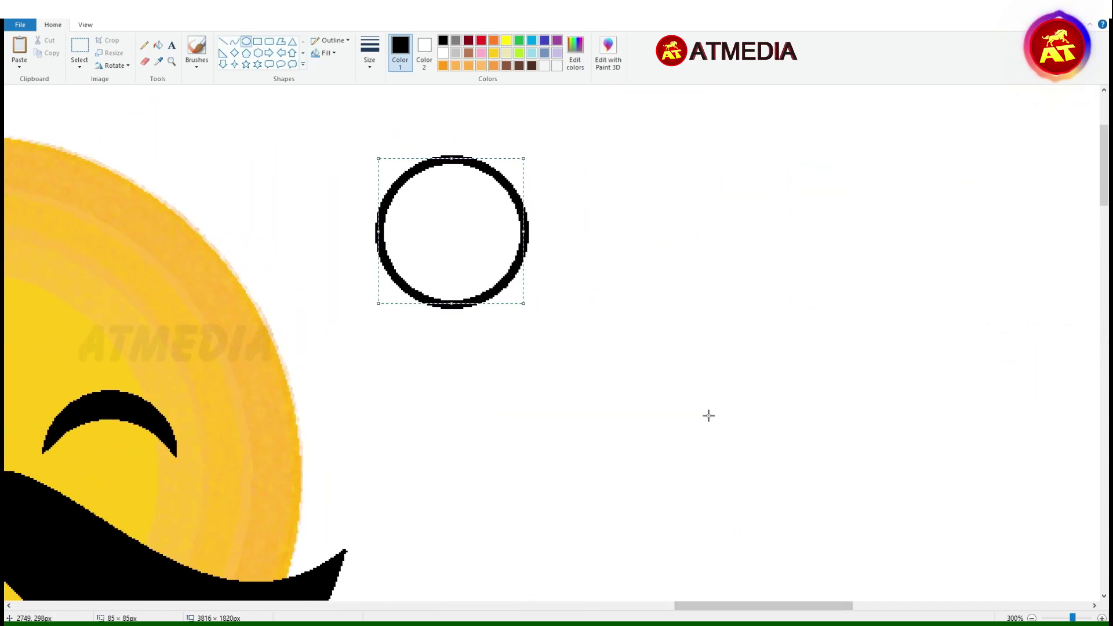
Build a heart from two touching circles about 85 px wide and curved sides, fill it red, and place it at the third face's upper right.
drag(503, 231, 652, 410)
key(ctrl+z)
drag(518, 203, 672, 365)
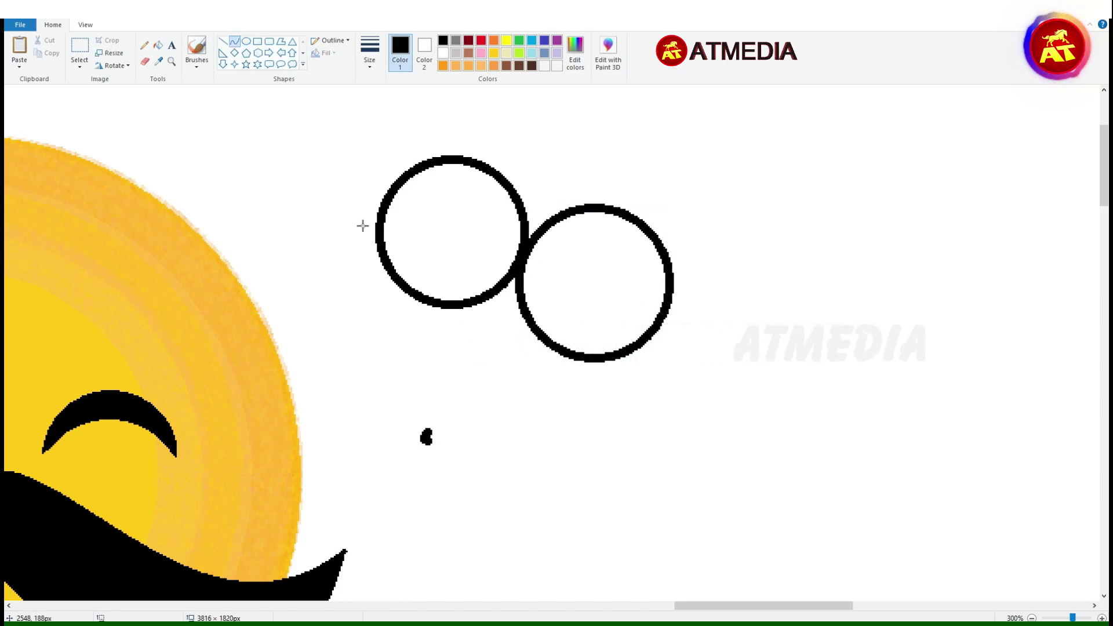
drag(363, 225, 527, 474)
click(507, 330)
click(452, 232)
click(654, 238)
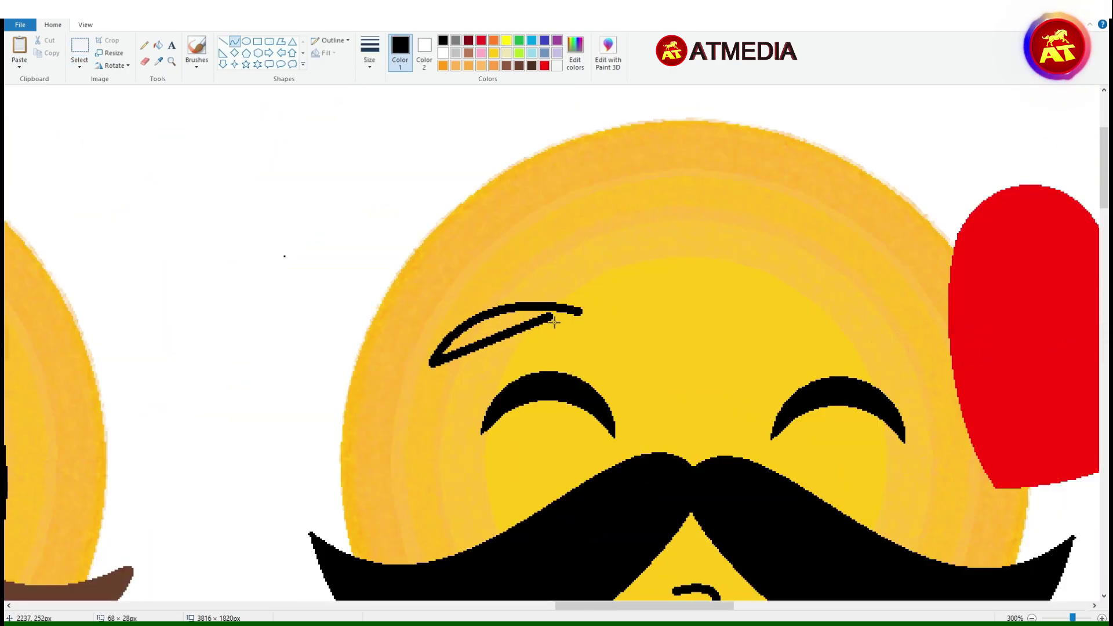
Draw a crescent-shaped black eyebrow outline above the third face's left eye.
drag(554, 323, 445, 345)
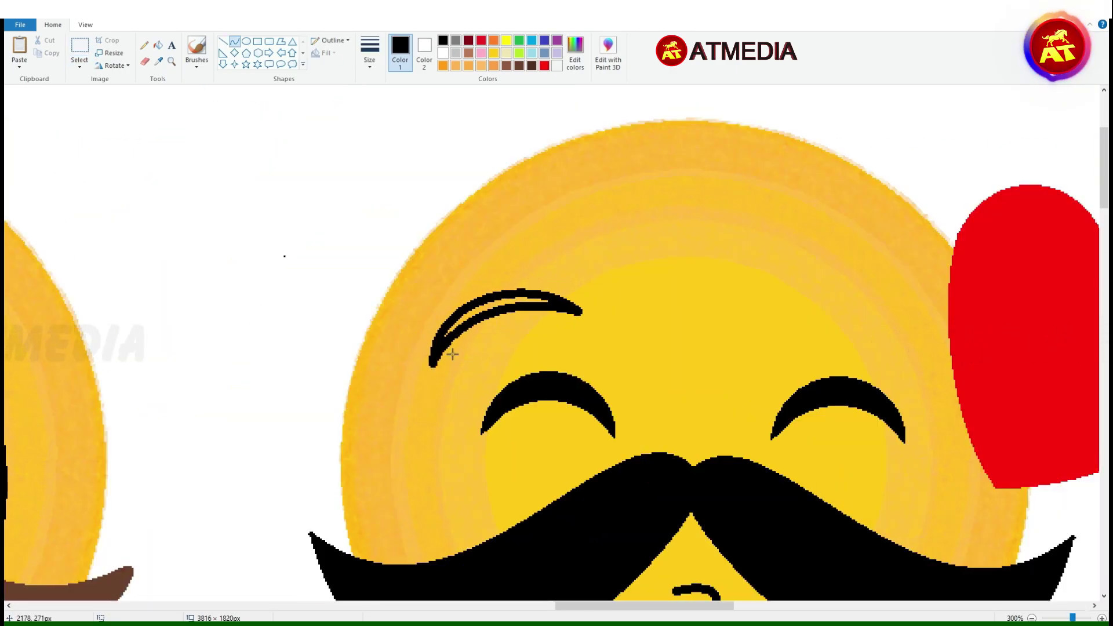
drag(799, 305, 924, 373)
mouse_move(863, 325)
mouse_down()
mouse_move(867, 255)
mouse_move(911, 249)
mouse_up()
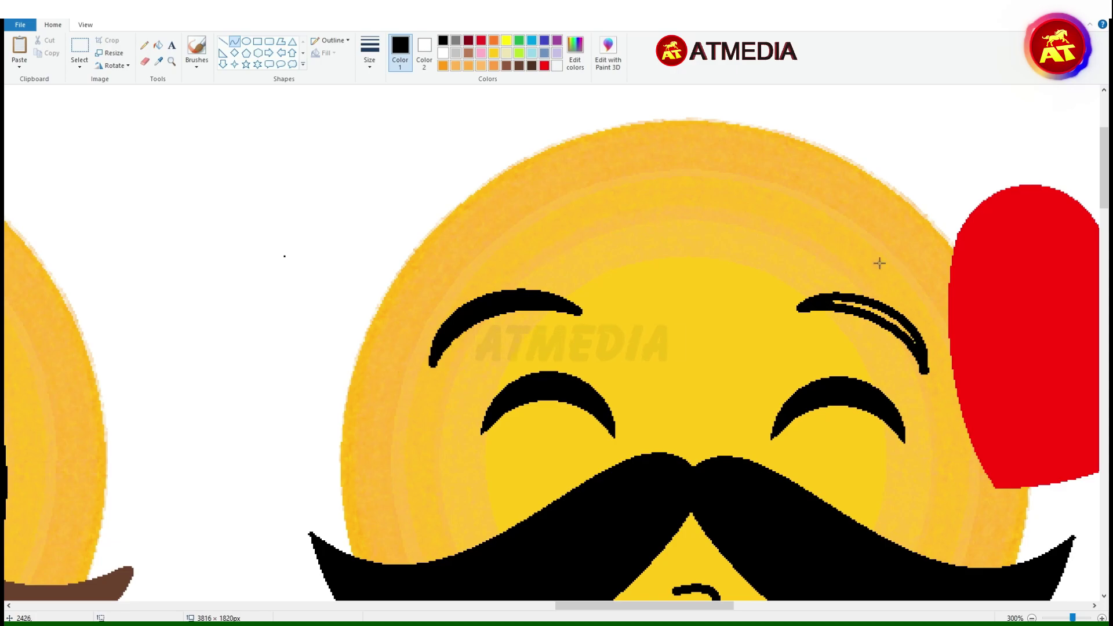
scroll(823, 278, down, 2)
key(ctrl+z)
key(ctrl+z)
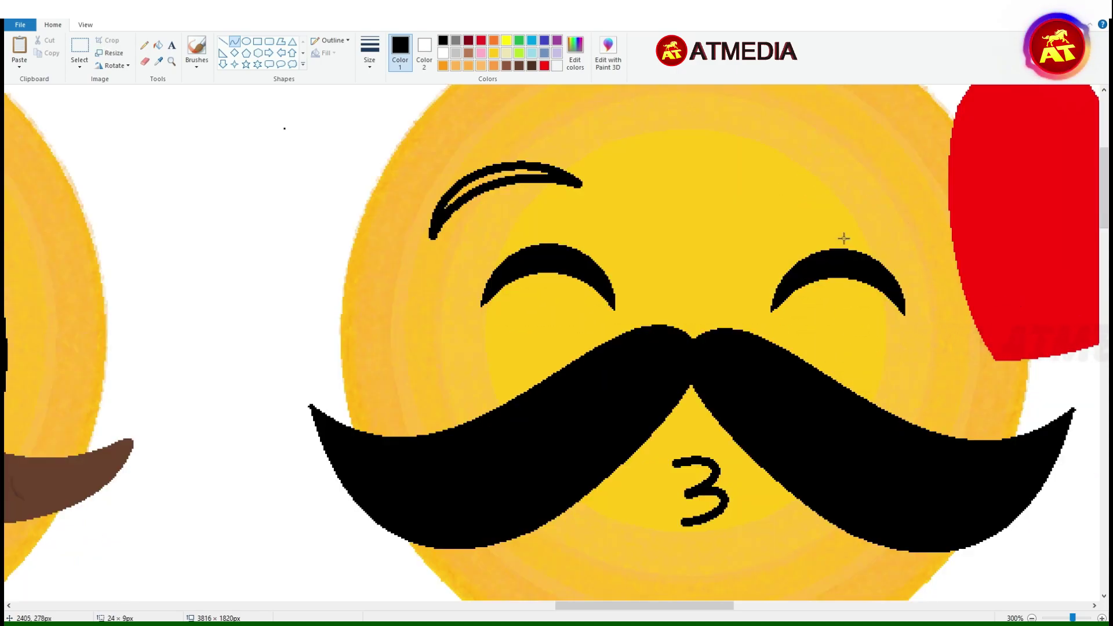
Paste a mirrored copy of the eyebrow above the third face's right eye and make both eyebrows solid black.
key(ctrl+v)
drag(34, 171, 741, 214)
key(Right)
key(Right)
key(Right)
key(Right)
key(Right)
key(Right)
key(Right)
key(Right)
key(Right)
key(Right)
key(Right)
key(Right)
key(Right)
key(Right)
key(Right)
key(Right)
key(Right)
key(Right)
key(Right)
key(Right)
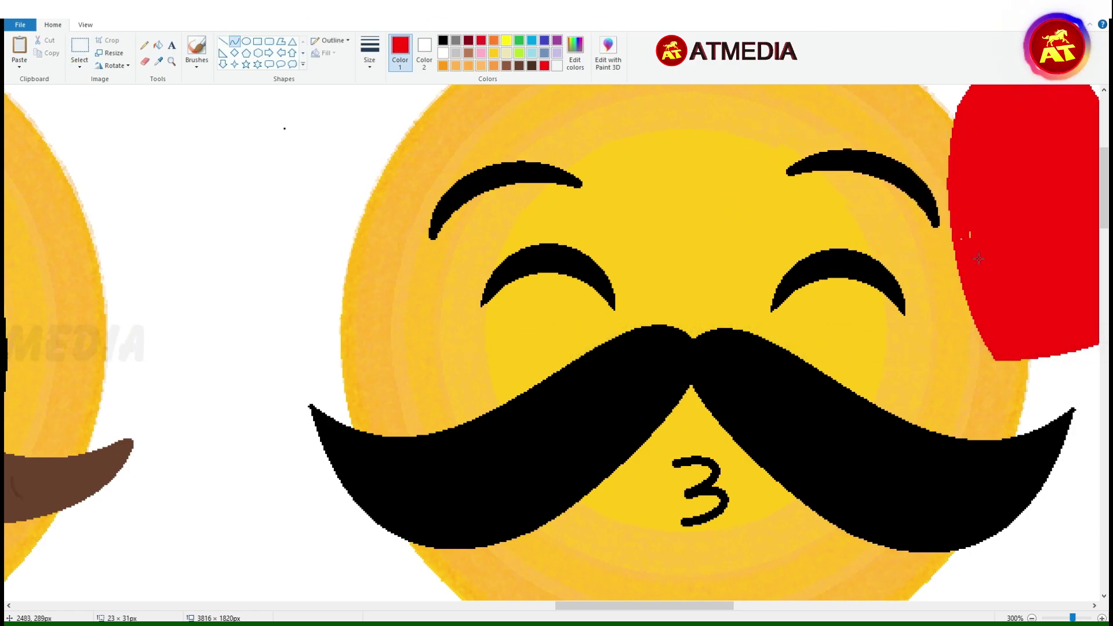
Touch up the left edge of the heart with a red brush.
key(alt+h)
key(b)
scroll(284, 128, down, 4)
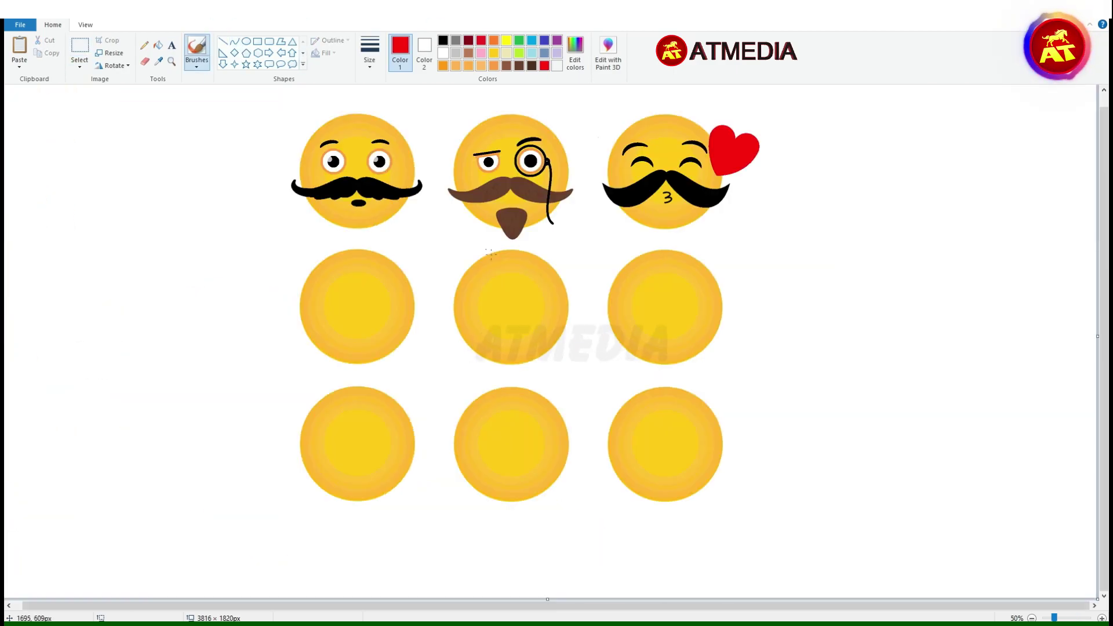
Draw a solid yellow circle beside the fourth face, add a downward-bowed black curve across its lower part, and fill below it black.
scroll(284, 128, up, 2)
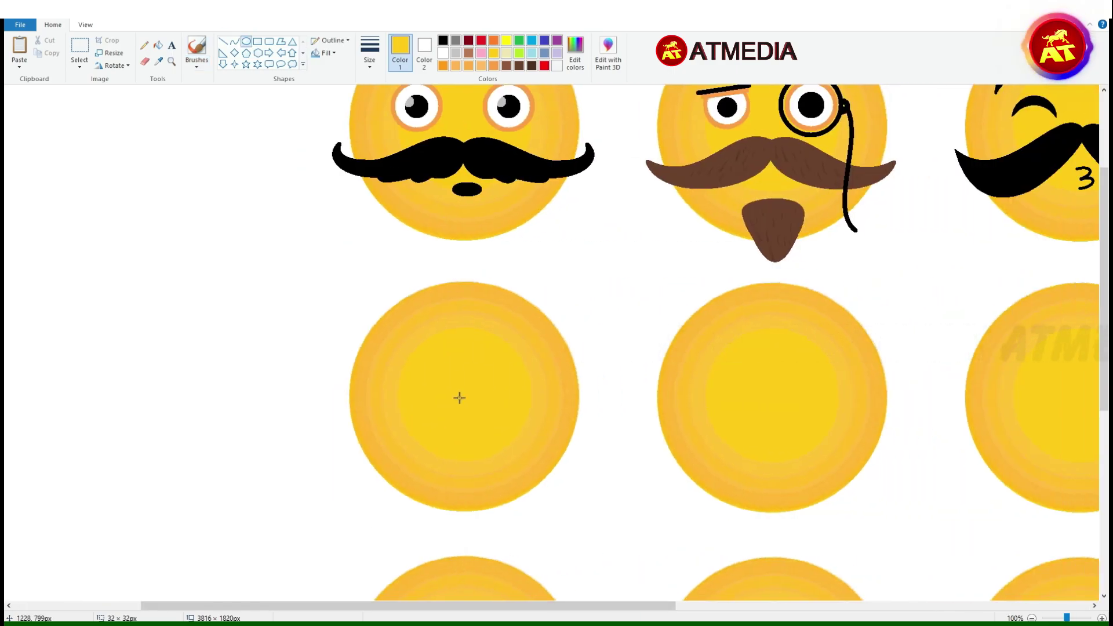
click(424, 52)
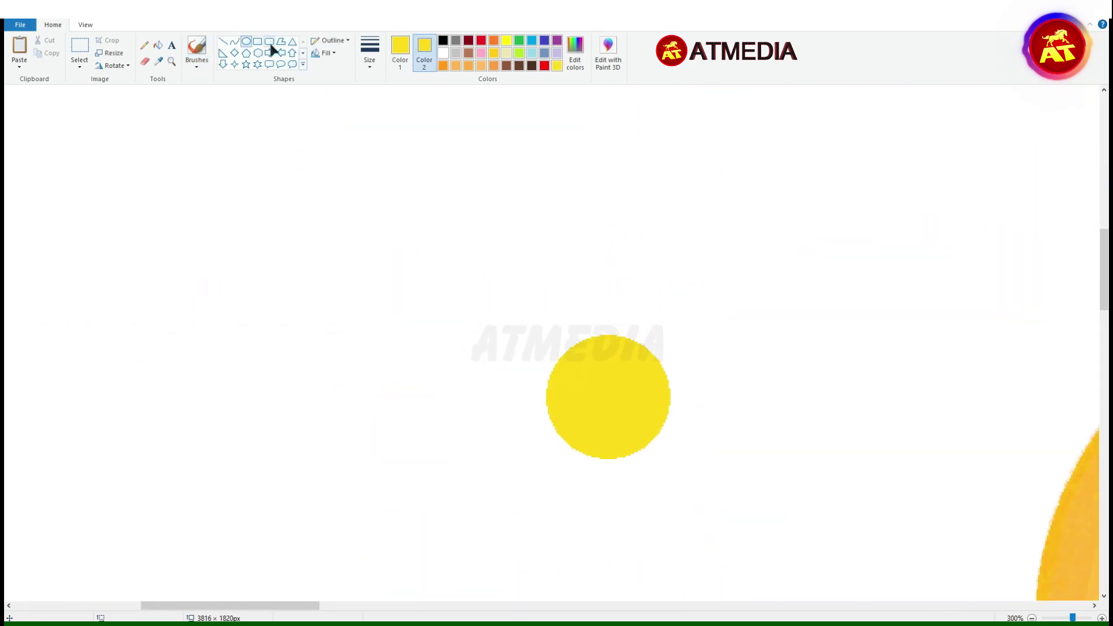
click(443, 40)
drag(548, 405, 667, 400)
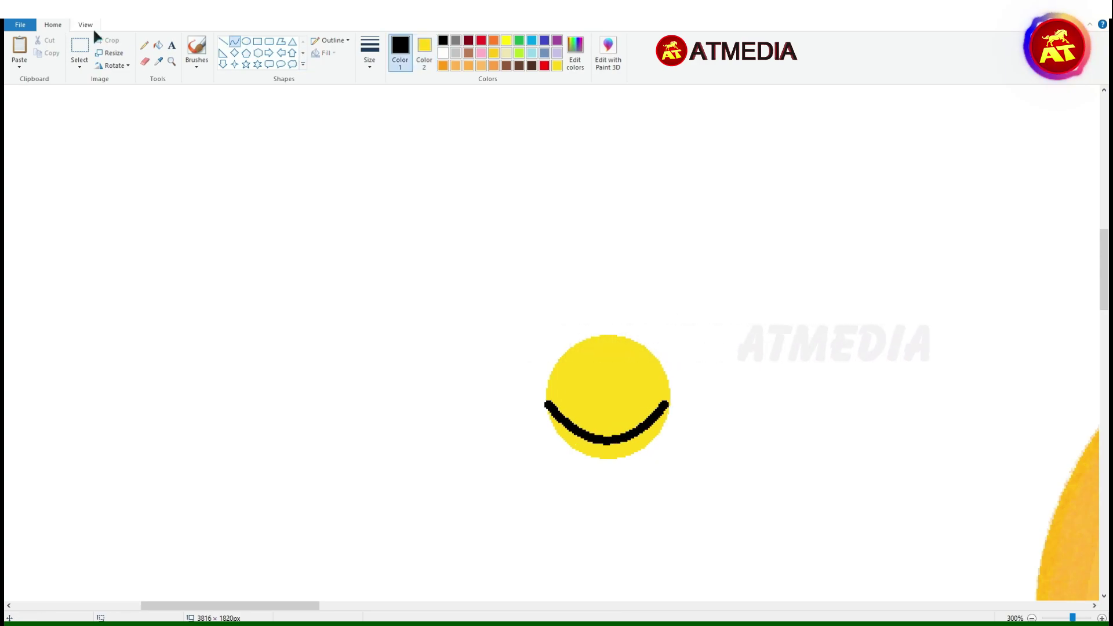
click(608, 447)
Place the finished closed eye and a copy of it side by side on the fourth face.
click(443, 53)
click(223, 41)
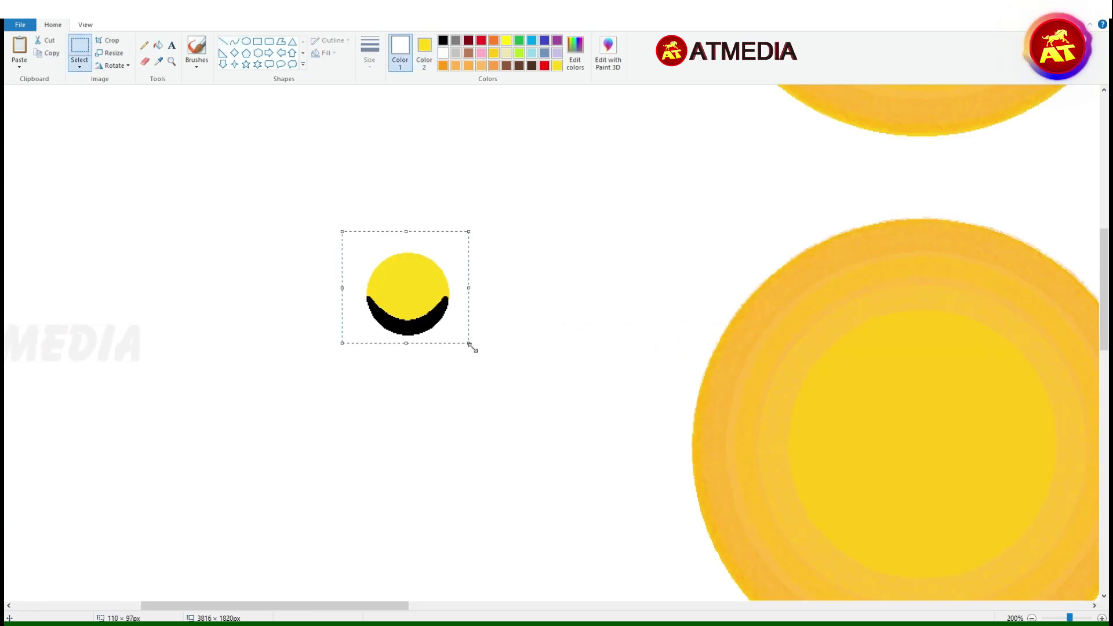
drag(472, 342, 549, 418)
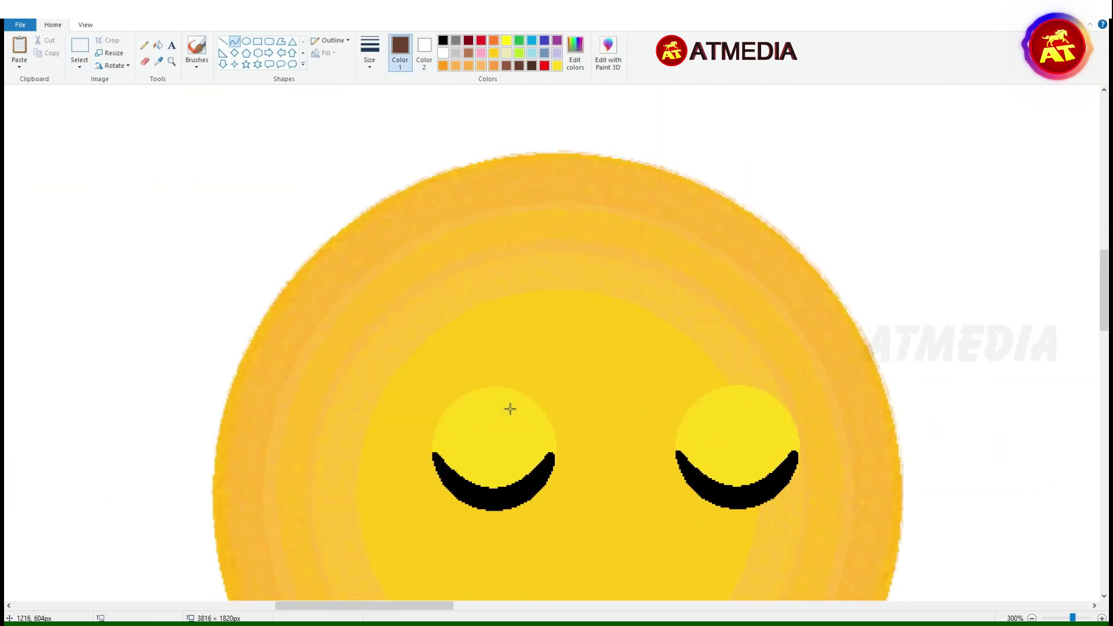
Draw half a moustache with a scalloped lower edge in the blank space beside the fourth face and fill it black.
scroll(539, 354, down, 3)
drag(569, 307, 241, 489)
drag(348, 425, 377, 519)
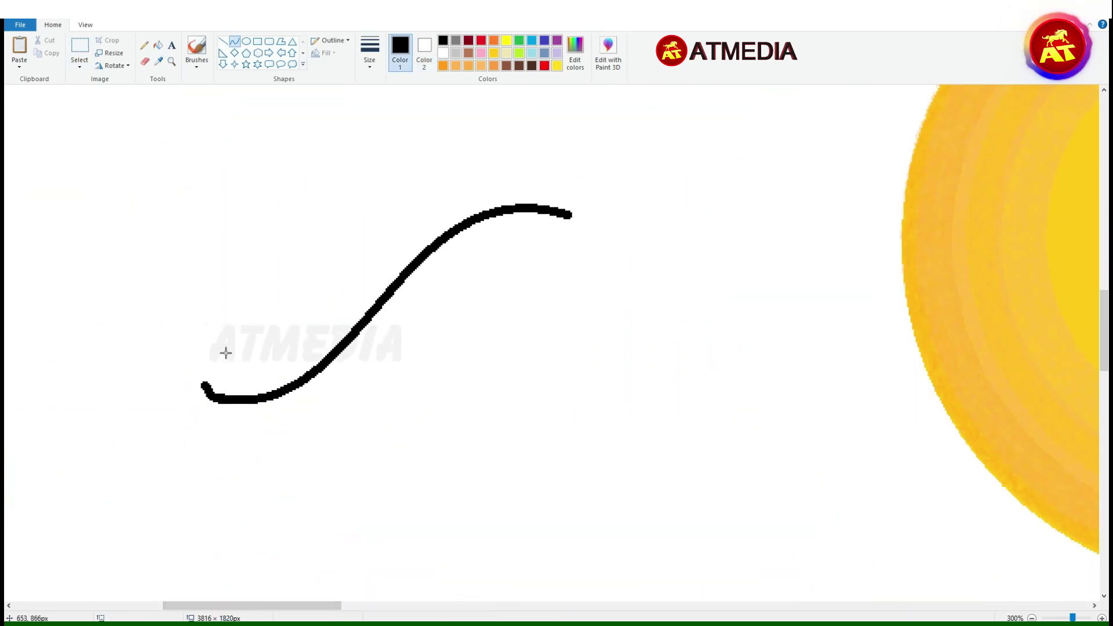
drag(203, 384, 385, 412)
mouse_move(295, 417)
mouse_down()
mouse_move(249, 477)
mouse_move(307, 458)
mouse_up()
mouse_move(385, 412)
mouse_down()
mouse_move(418, 408)
mouse_move(473, 369)
mouse_up()
drag(432, 400, 440, 443)
drag(472, 371, 579, 219)
drag(545, 278, 613, 323)
click(157, 45)
click(406, 324)
Duplicate and mirror the moustache half, and join both halves on the fourth face beneath the closed eyes.
click(79, 49)
drag(194, 191, 591, 510)
drag(424, 315, 460, 383)
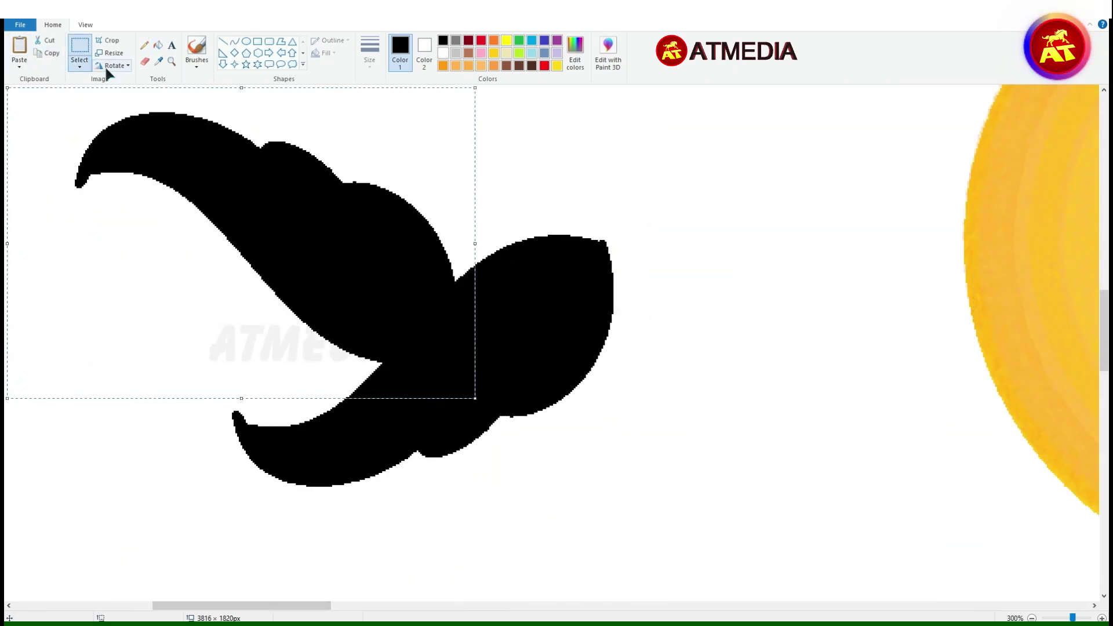
drag(447, 278, 672, 279)
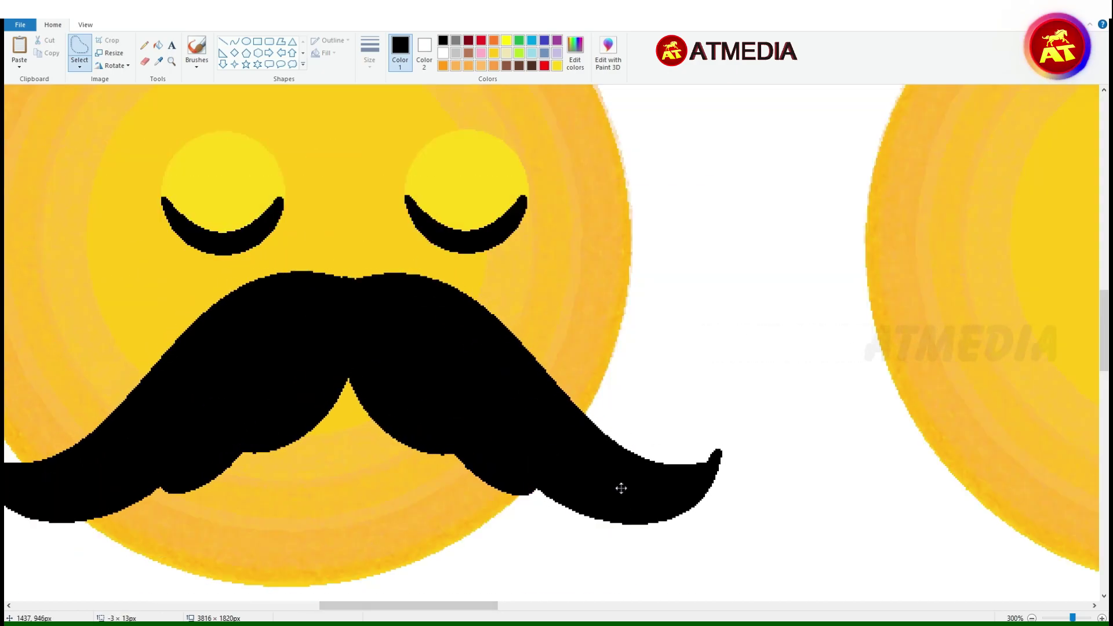
Finish the fourth face's moustache with fine grey hair strokes and add a filled black oval mouth beneath it.
scroll(621, 485, left, 3)
drag(553, 448, 547, 448)
click(414, 156)
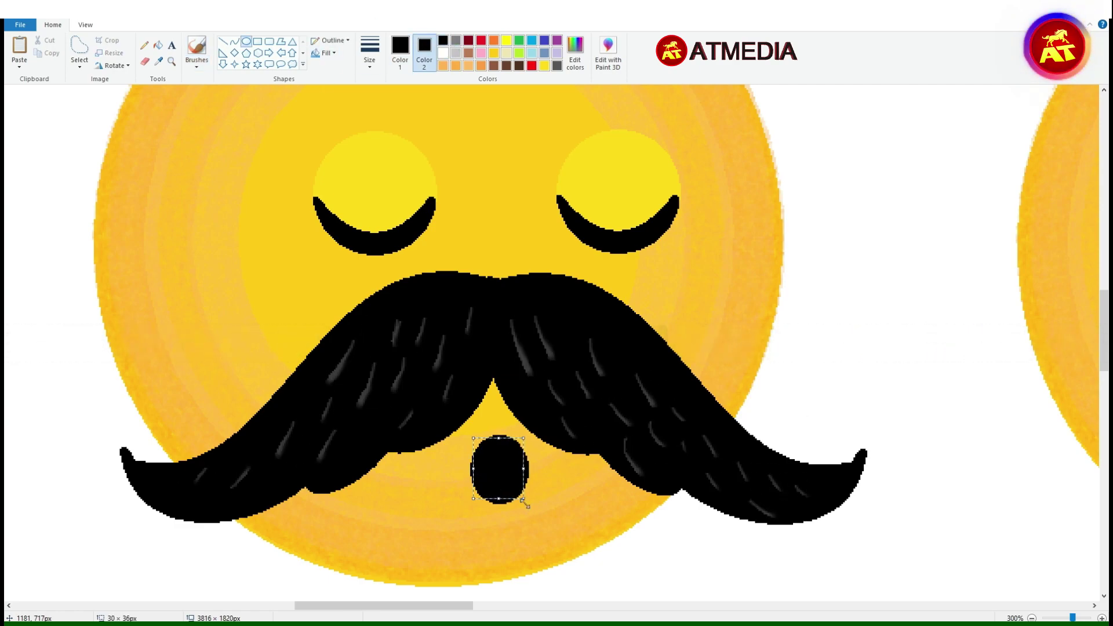
Add a bold black letter z in Arial Black, size 72, at the fourth face's right edge.
drag(467, 605, 532, 605)
drag(404, 339, 404, 339)
text(z)
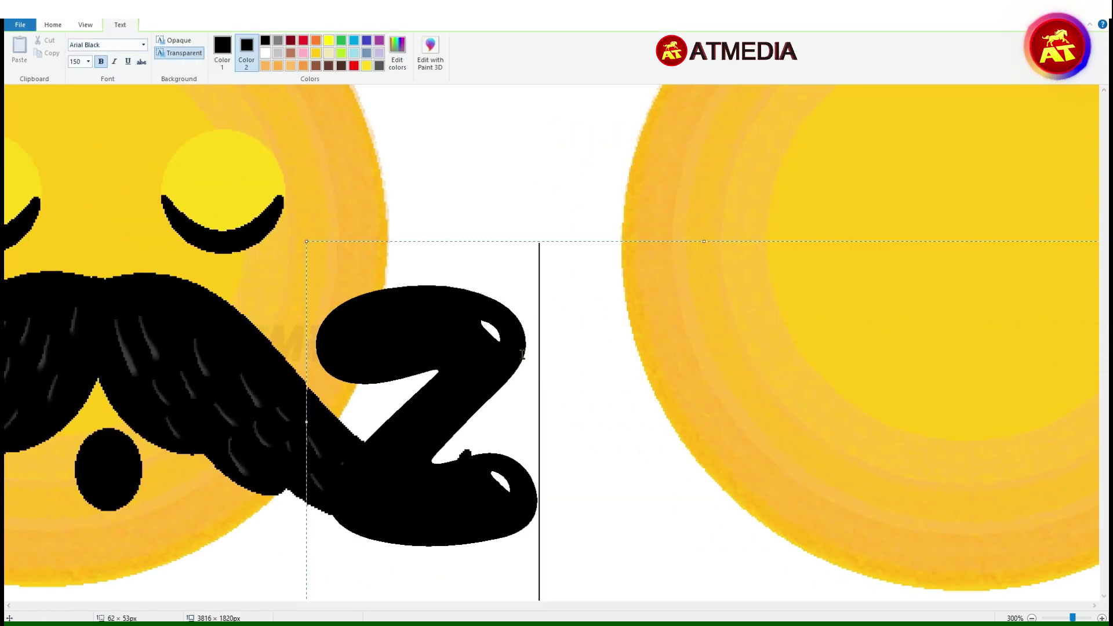
key(BackSpace)
text(z)
key(ctrl+a)
click(88, 62)
click(75, 220)
Add a second, larger bold black letter z above the first one.
scroll(638, 406, up, 2)
drag(943, 360, 325, 277)
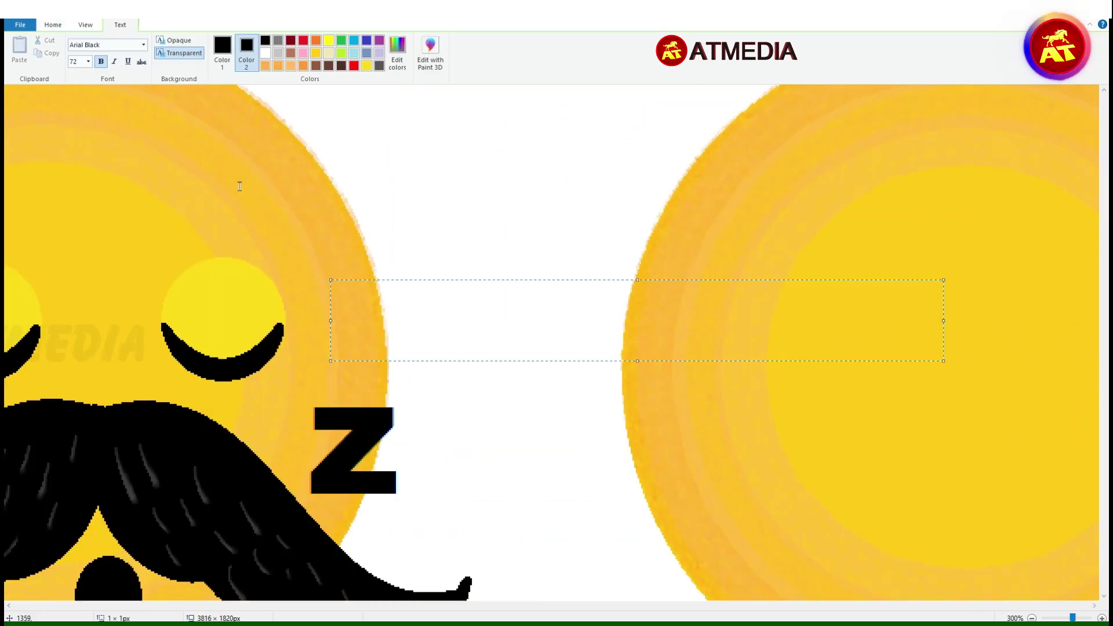
text(z)
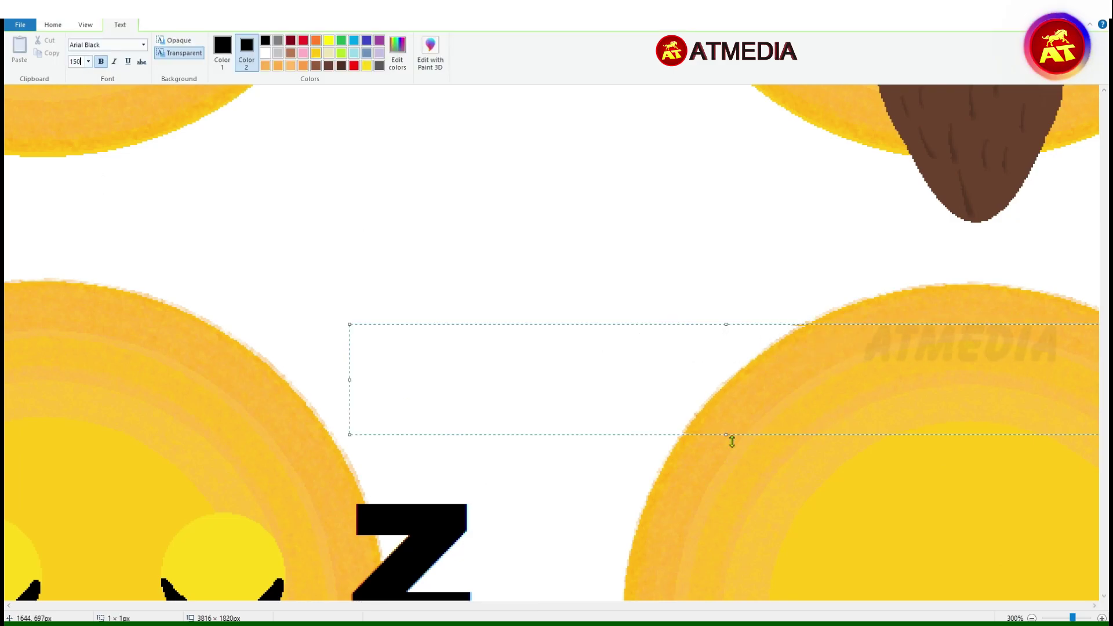
Add a third bold black letter z at size 150 above the second one.
key(Return)
text(z)
drag(698, 440, 663, 476)
scroll(663, 475, down, 1)
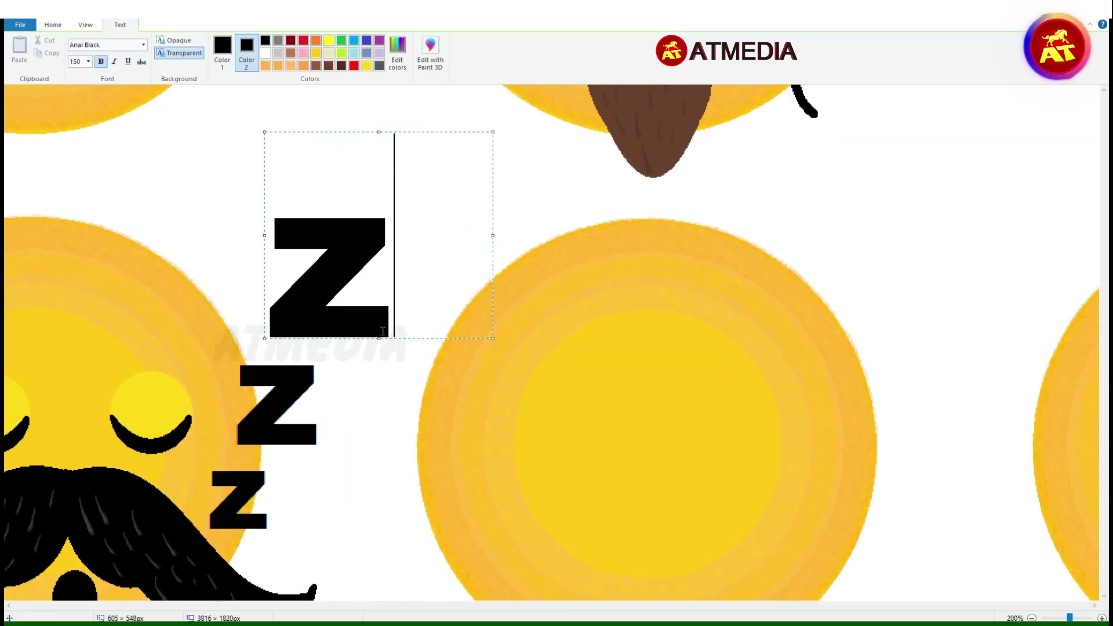
Draw a round cyan lens with a thick black rim in the blank area beside the faces and streak it with pale cyan diagonal stripes.
click(424, 345)
scroll(433, 475, down, 2)
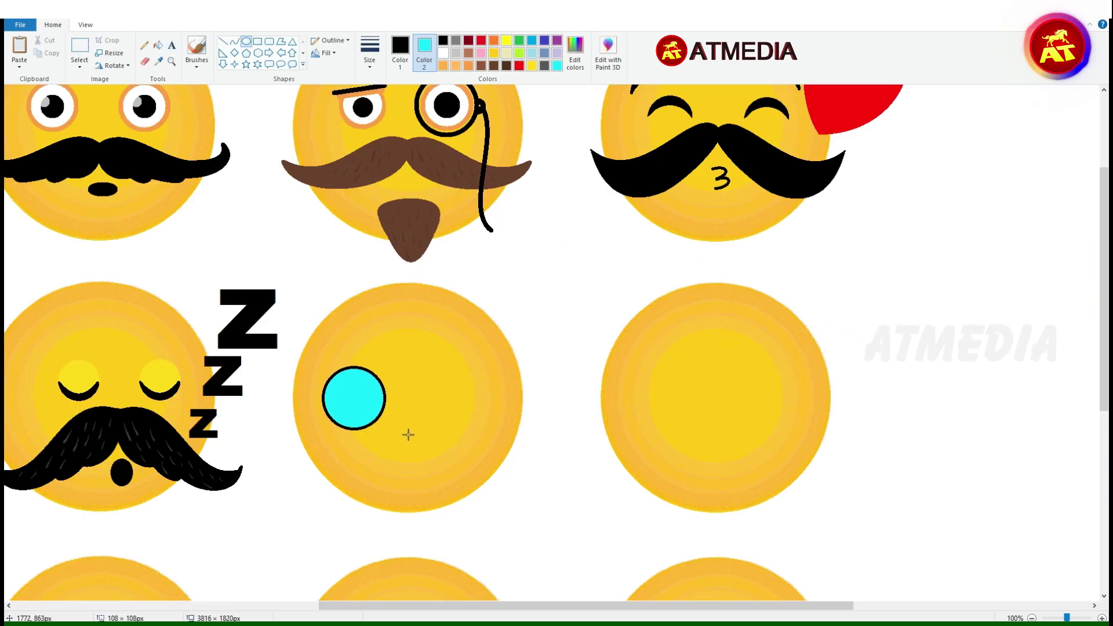
key(ctrl+z)
drag(320, 340, 993, 413)
scroll(993, 414, up, 1)
scroll(726, 521, down, 3)
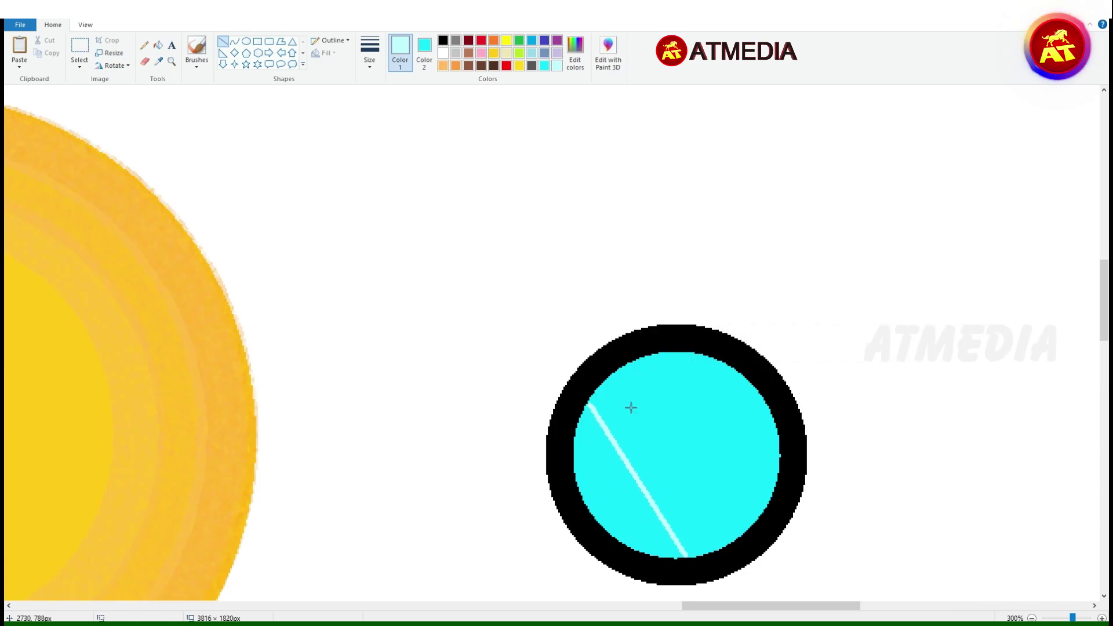
drag(623, 369, 738, 541)
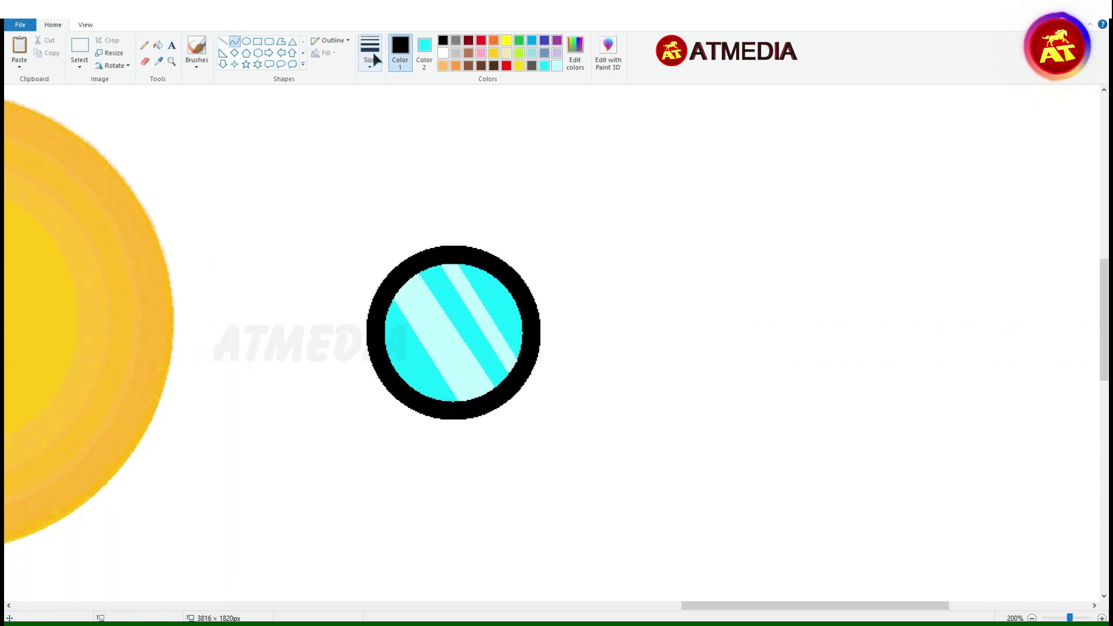
Duplicate the lens, flip the copy horizontally, and place it beside the first to form a pair of glasses.
click(80, 52)
drag(333, 236, 538, 425)
key(ctrl+c)
key(ctrl+v)
click(116, 65)
click(127, 139)
drag(131, 191, 698, 335)
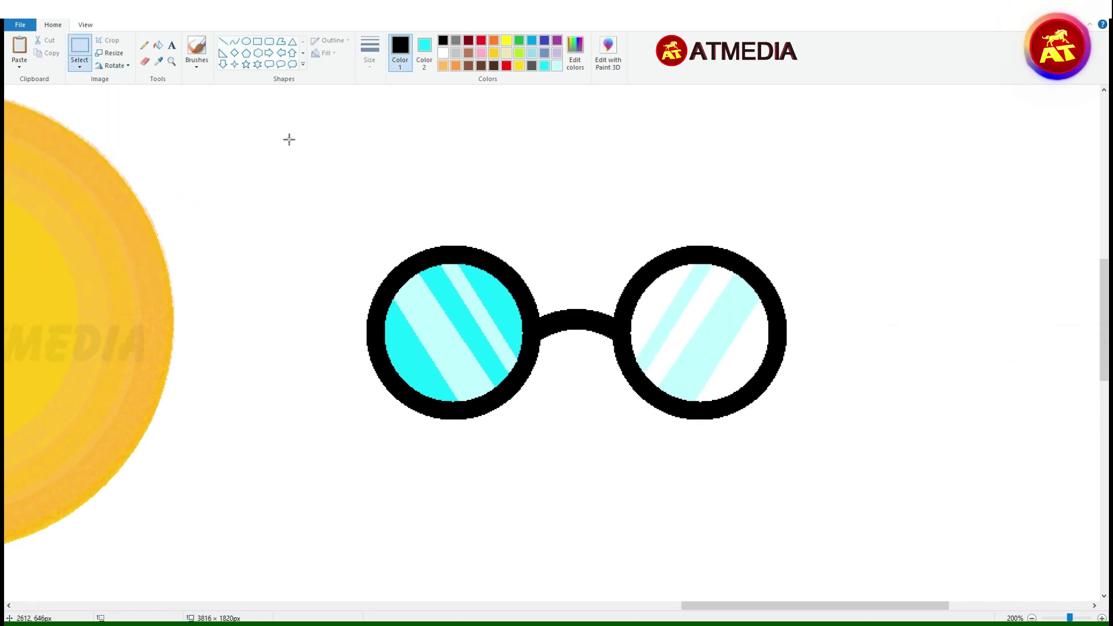
Flip the second lens's stripes to match the first lens and redraw its black rim as a circle about 136 × 137 px.
drag(634, 340, 633, 347)
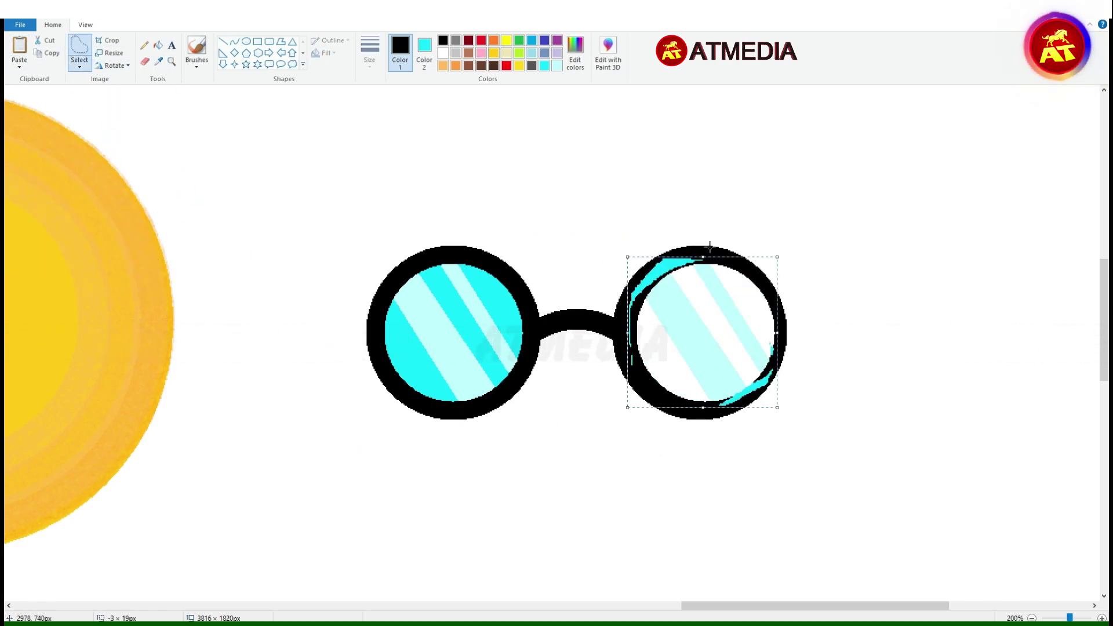
click(425, 52)
click(442, 53)
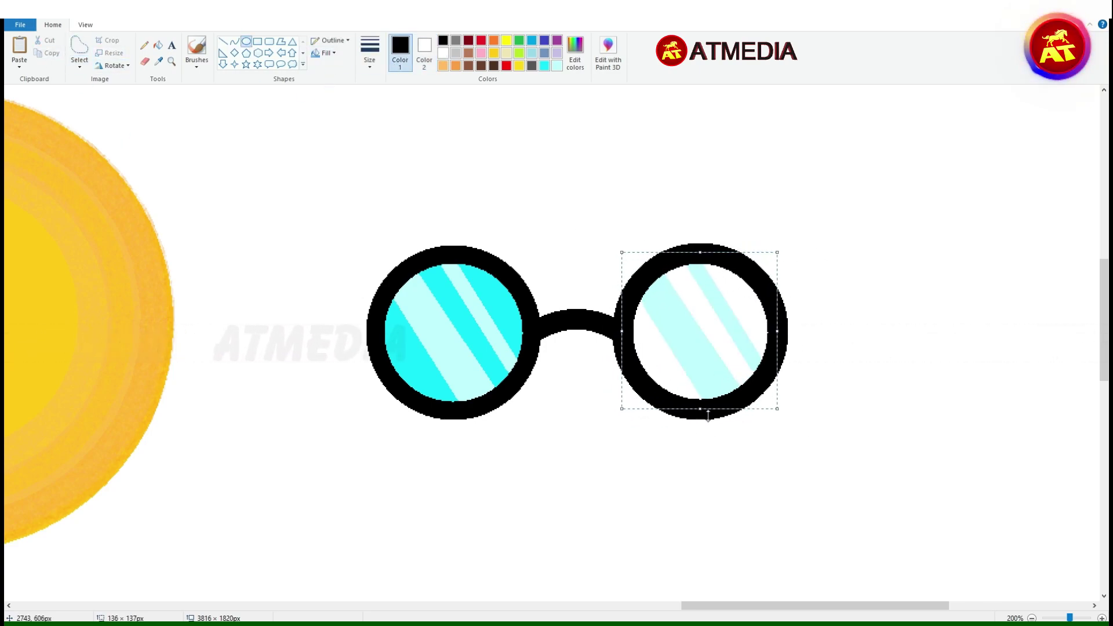
click(323, 274)
drag(366, 279, 371, 272)
drag(429, 406, 674, 420)
Fill the white areas between the second lens's stripes with cyan.
click(649, 348)
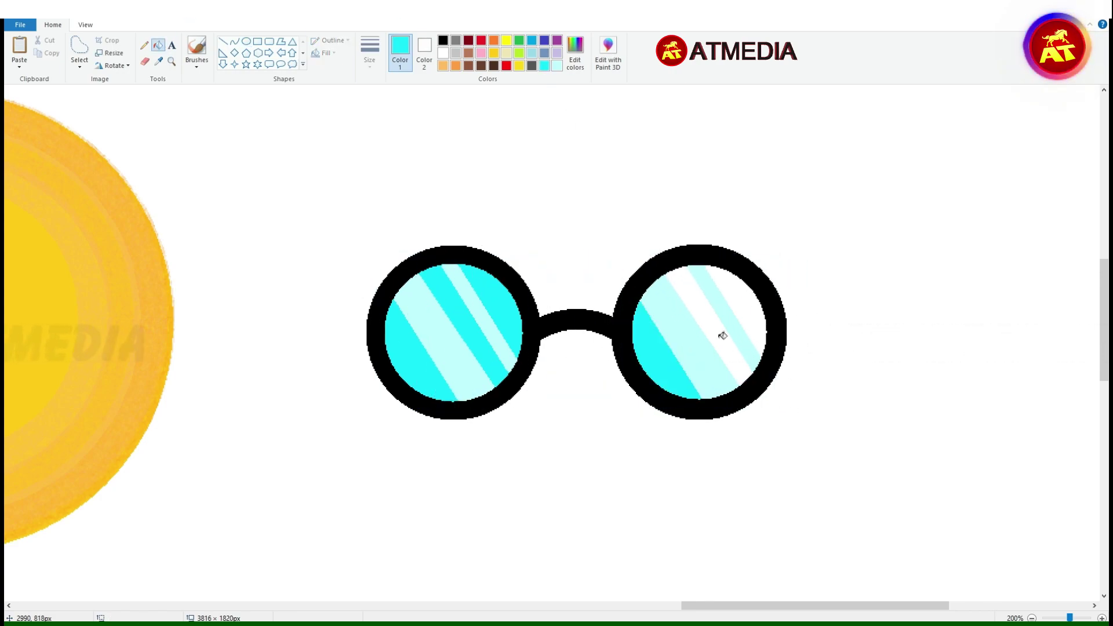
click(721, 332)
click(748, 295)
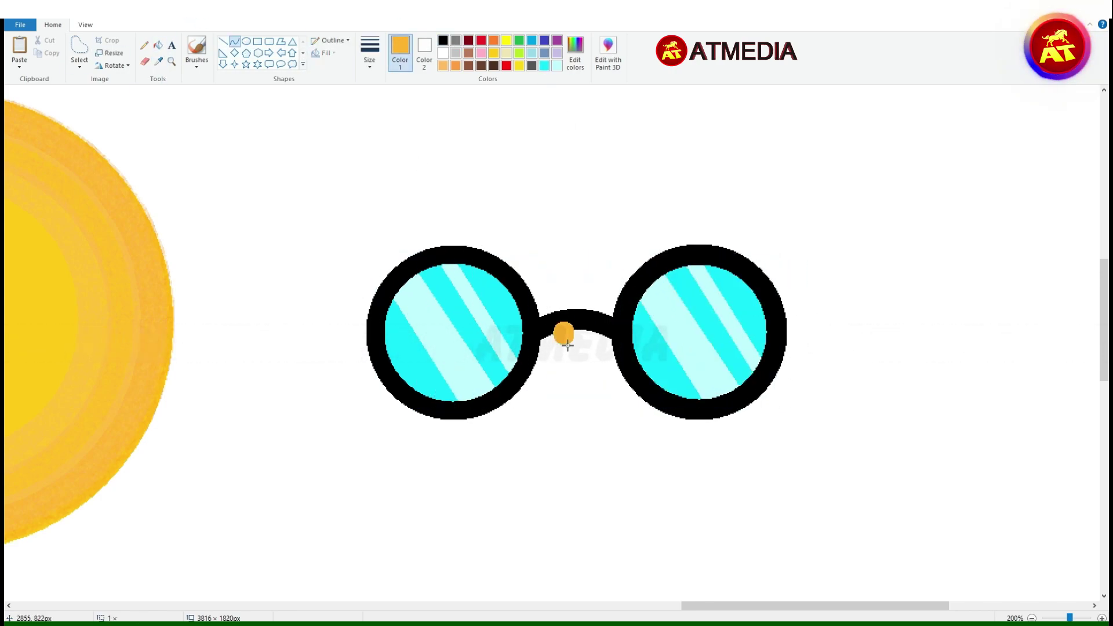
Draw a long orange nose outline below the glasses bridge using curves, with rounded nostrils and a curved tip.
key(ctrl+z)
drag(550, 347, 611, 421)
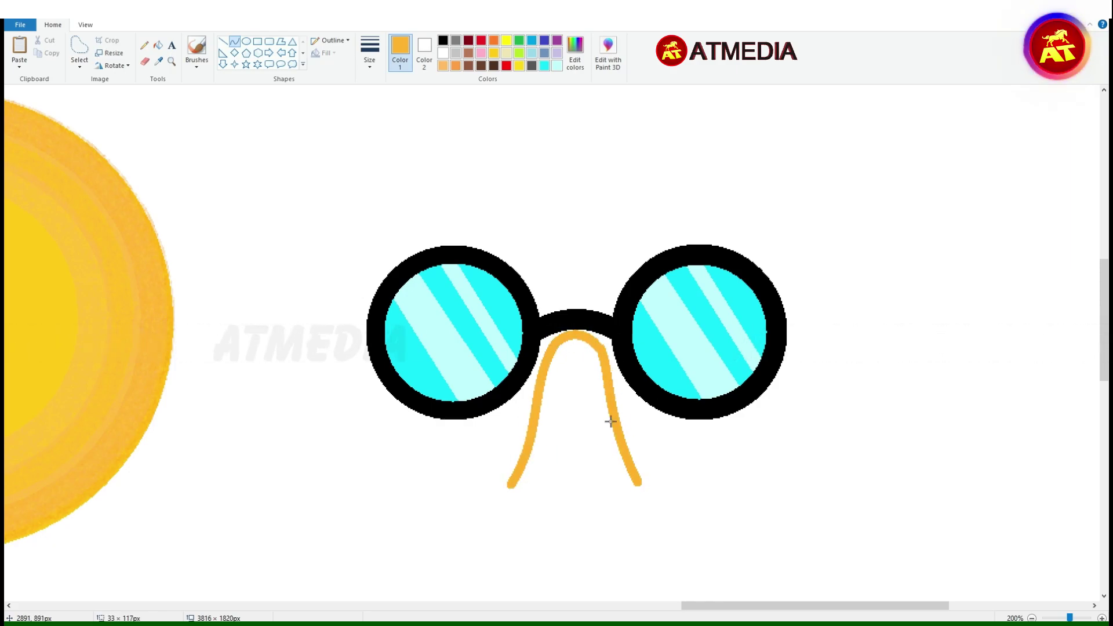
scroll(509, 484, up, 1)
scroll(509, 484, down, 3)
drag(509, 484, 539, 525)
drag(539, 524, 505, 533)
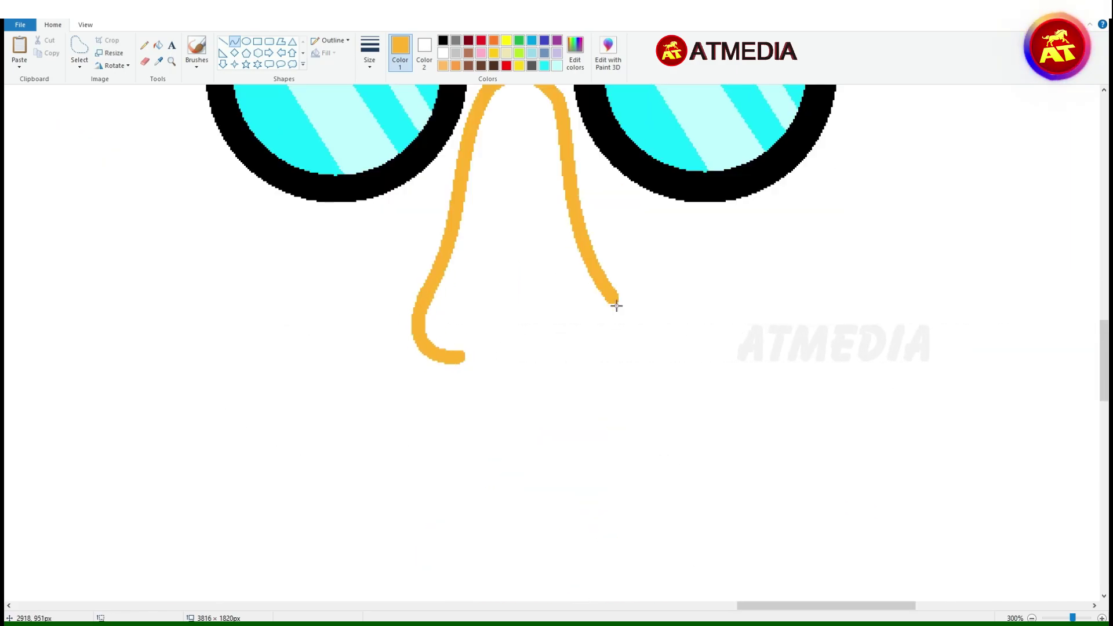
drag(638, 482, 610, 523)
drag(464, 355, 572, 355)
drag(518, 356, 518, 400)
Fill the outlined nose with bright yellow.
scroll(551, 290, up, 2)
click(158, 46)
click(506, 40)
click(516, 348)
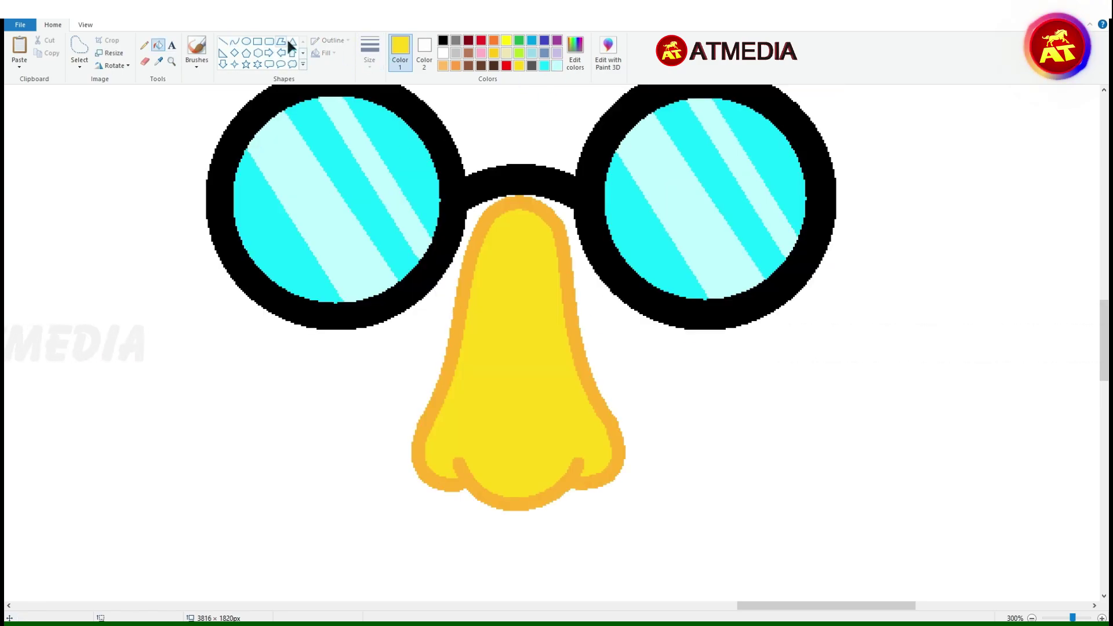
Shade the nose's inner edges with soft orange brush strokes and black in the gaps between its top and the glasses.
drag(470, 325, 560, 289)
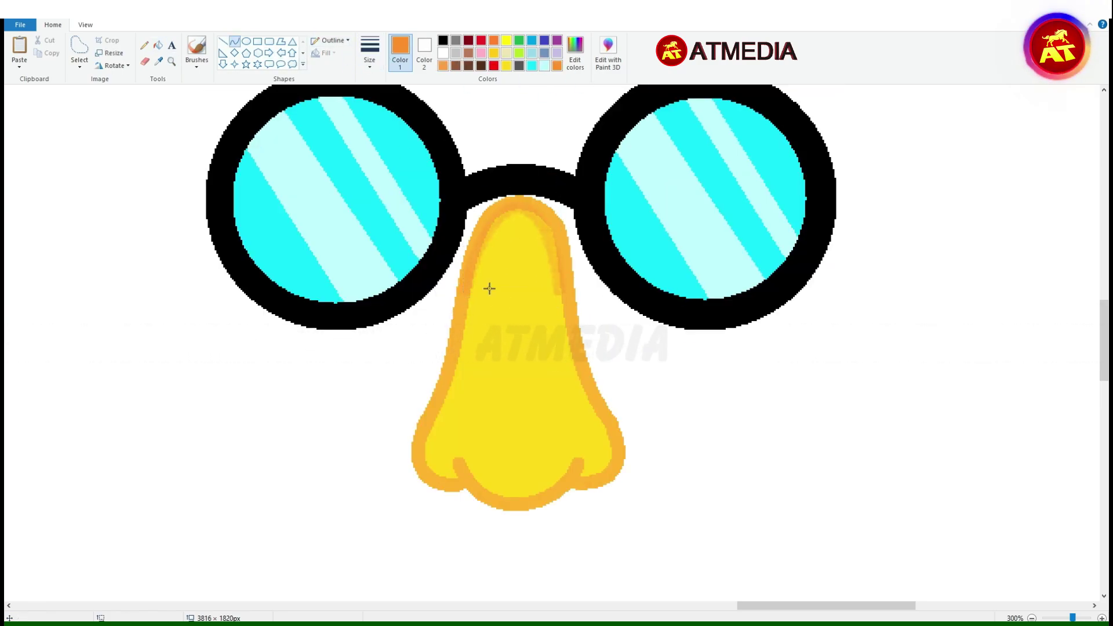
drag(475, 297, 441, 432)
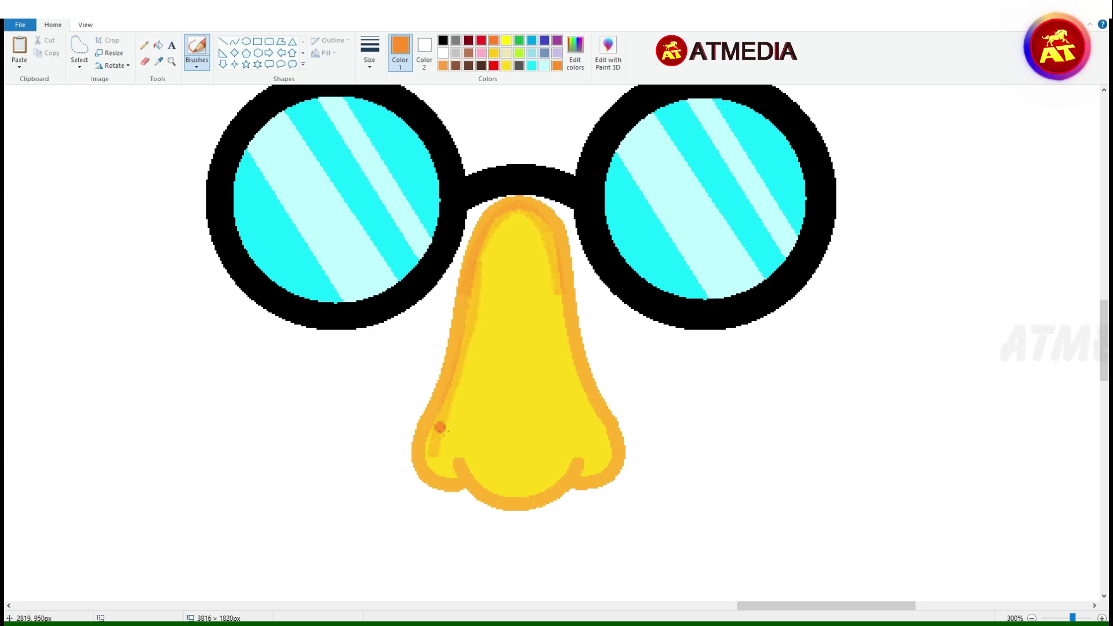
mouse_move(510, 499)
mouse_down()
mouse_move(601, 470)
mouse_move(561, 301)
mouse_up()
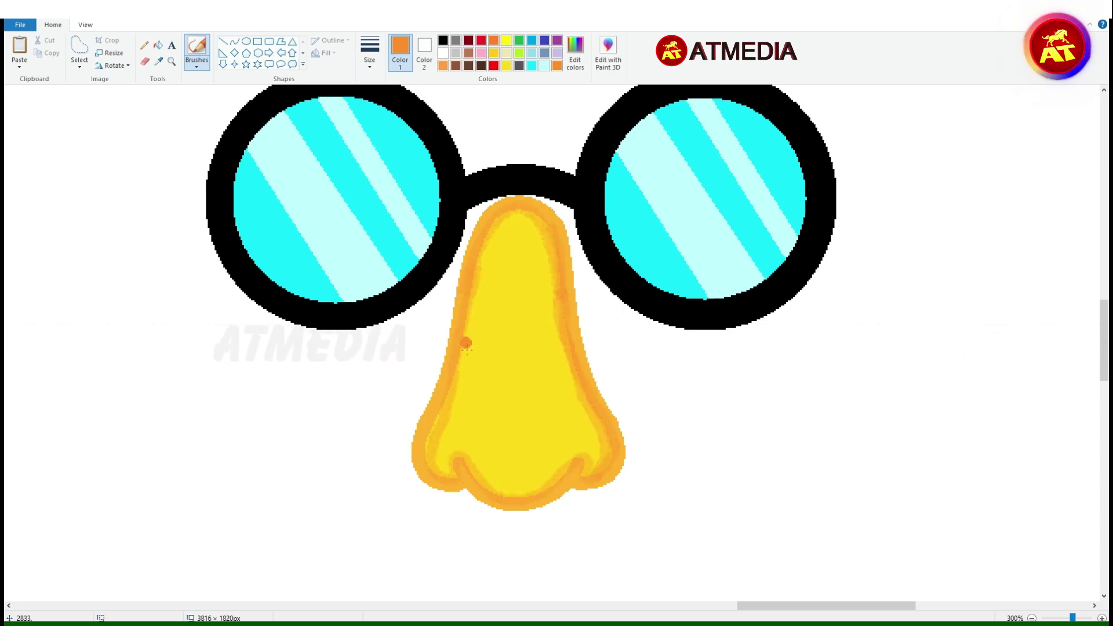
drag(539, 490, 469, 458)
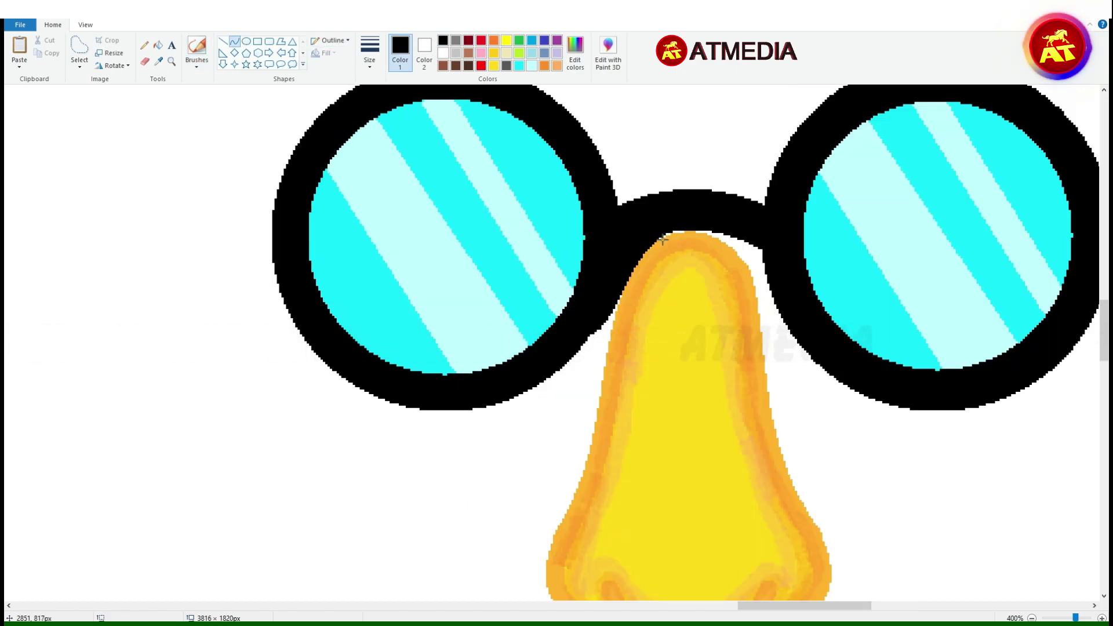
click(753, 272)
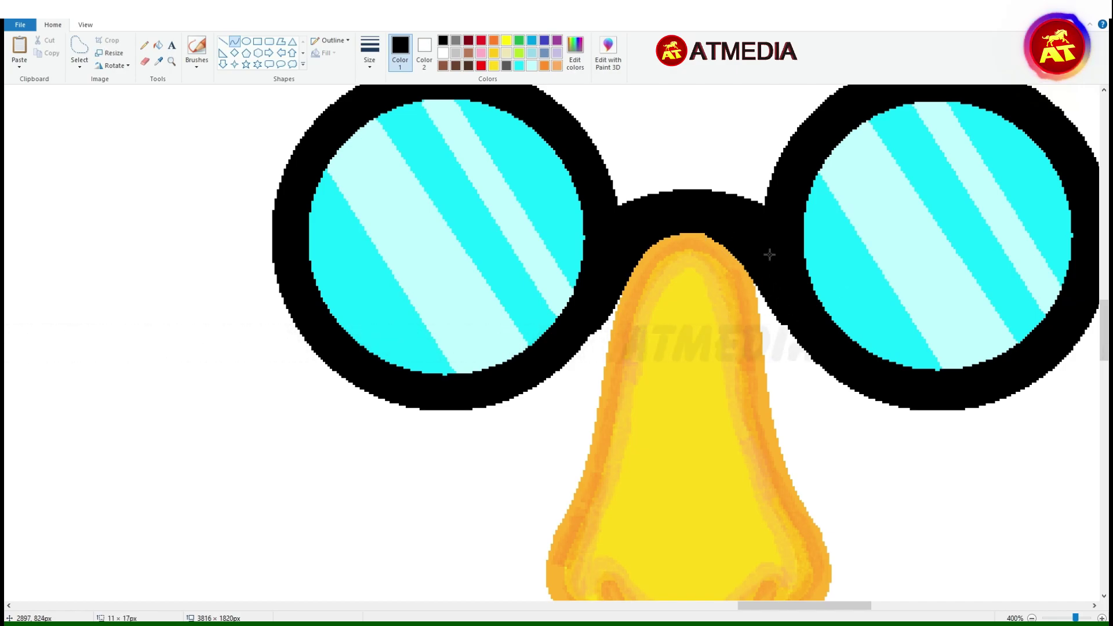
Outline a spiky moustache below the nose with black curves, mirroring its left half to the right side.
scroll(785, 323, down, 1)
scroll(723, 318, down, 2)
scroll(291, 292, up, 2)
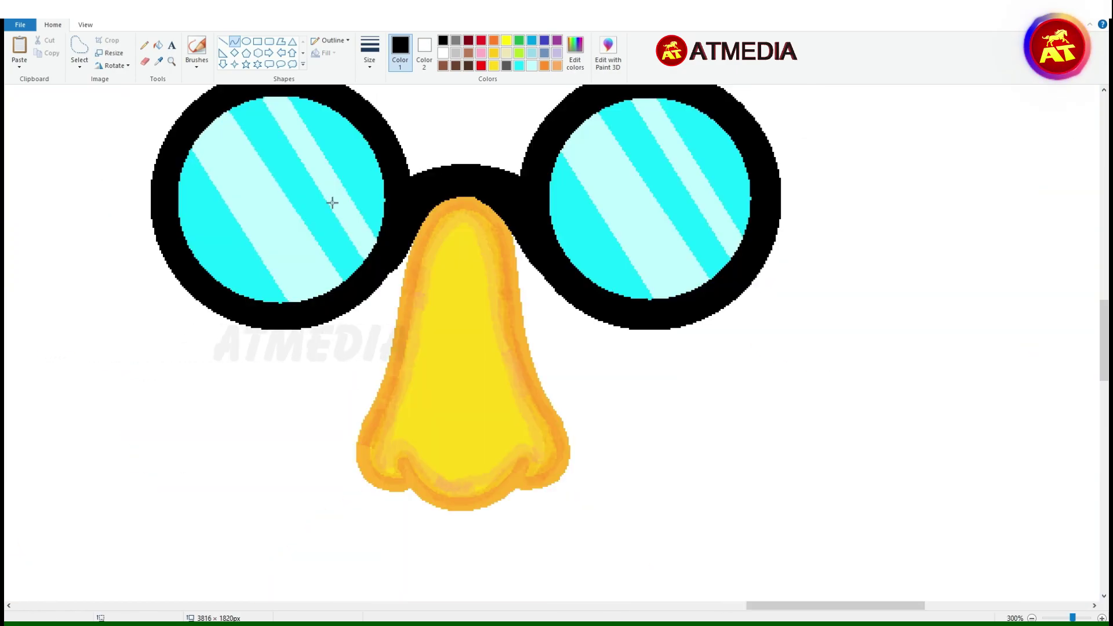
drag(297, 492, 204, 472)
drag(284, 504, 350, 507)
scroll(350, 506, down, 2)
mouse_move(203, 342)
mouse_down()
mouse_move(322, 446)
mouse_move(271, 484)
mouse_move(505, 491)
mouse_move(412, 499)
mouse_move(564, 460)
mouse_up()
click(564, 460)
scroll(440, 527, down, 2)
click(79, 49)
mouse_move(171, 180)
mouse_down()
mouse_move(406, 272)
mouse_move(171, 181)
mouse_up()
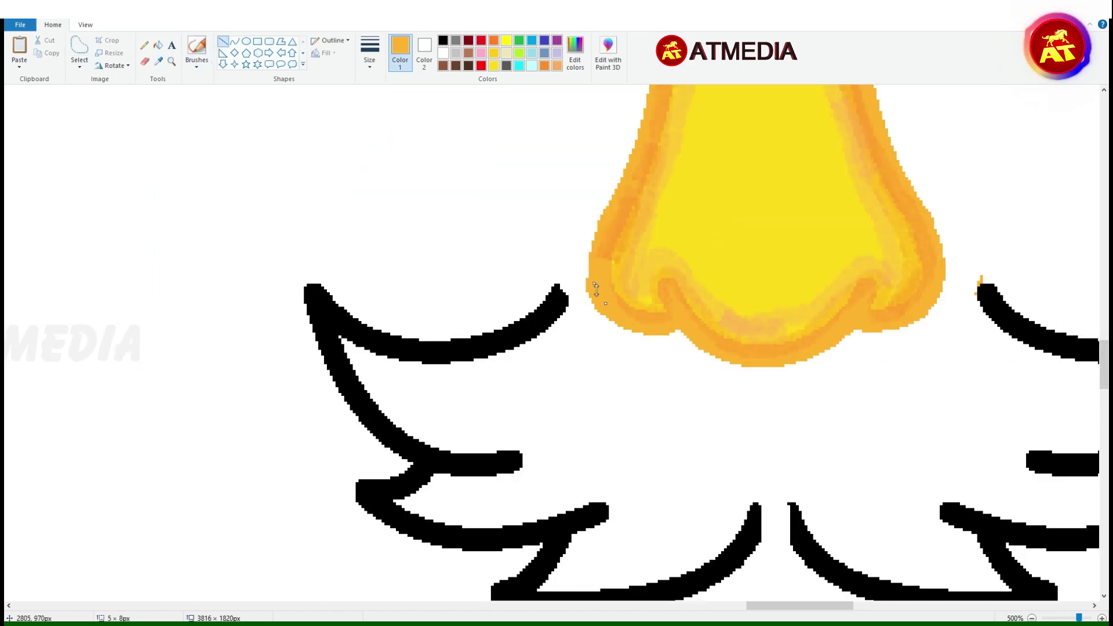
Close the moustache outline against the nose and at its lower centre, and fill it with black.
drag(596, 288, 585, 277)
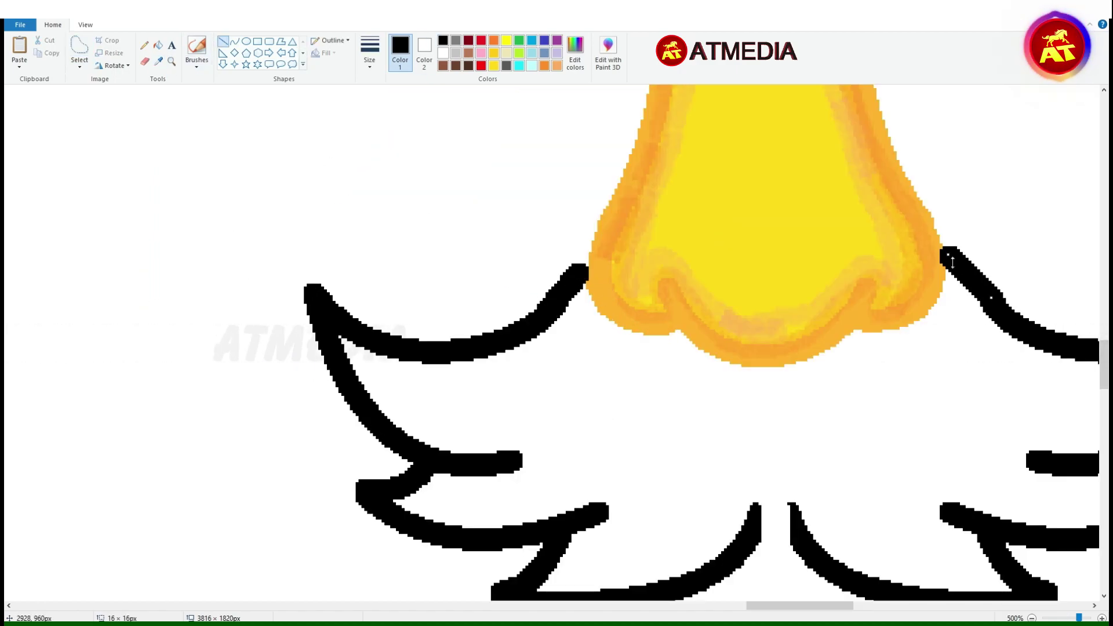
scroll(962, 251, down, 1)
click(234, 42)
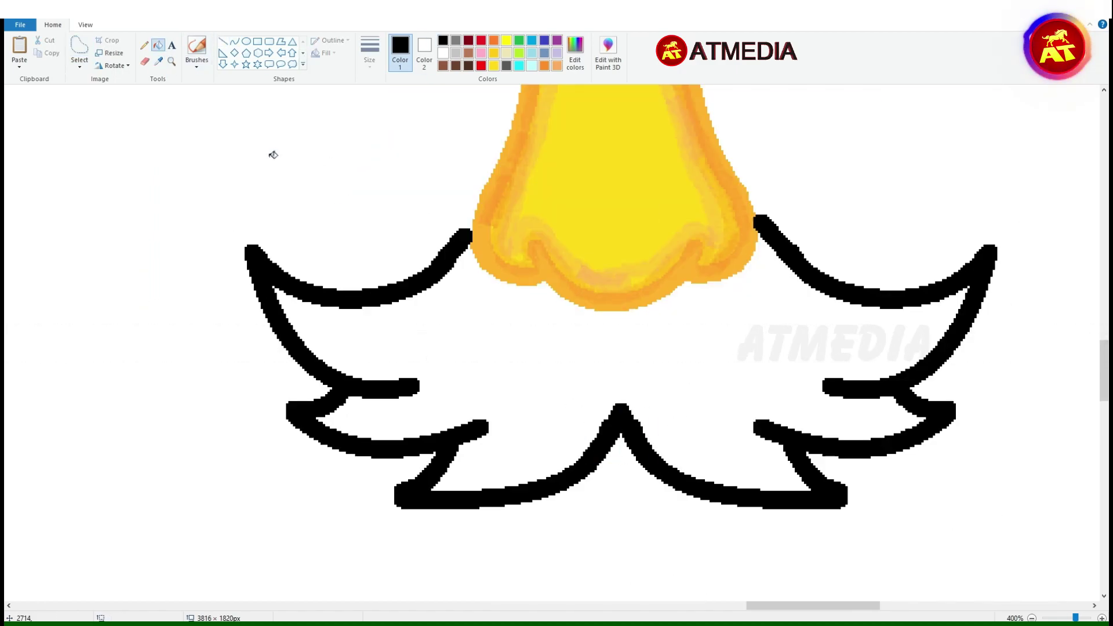
click(158, 45)
click(415, 324)
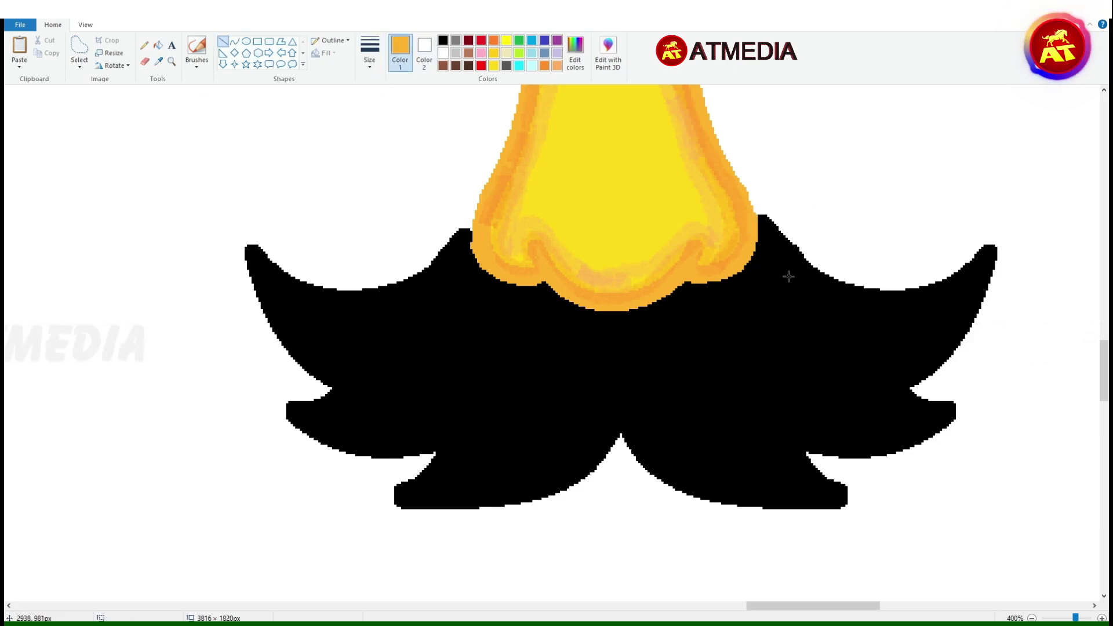
Draw a spiky tufted eyebrow above the left lens with black curves and fill it with black.
scroll(788, 276, down, 3)
scroll(768, 253, up, 2)
scroll(771, 473, up, 1)
drag(291, 304, 331, 416)
click(442, 40)
mouse_move(316, 371)
mouse_down()
mouse_move(339, 325)
mouse_move(284, 376)
mouse_up()
scroll(253, 354, up, 1)
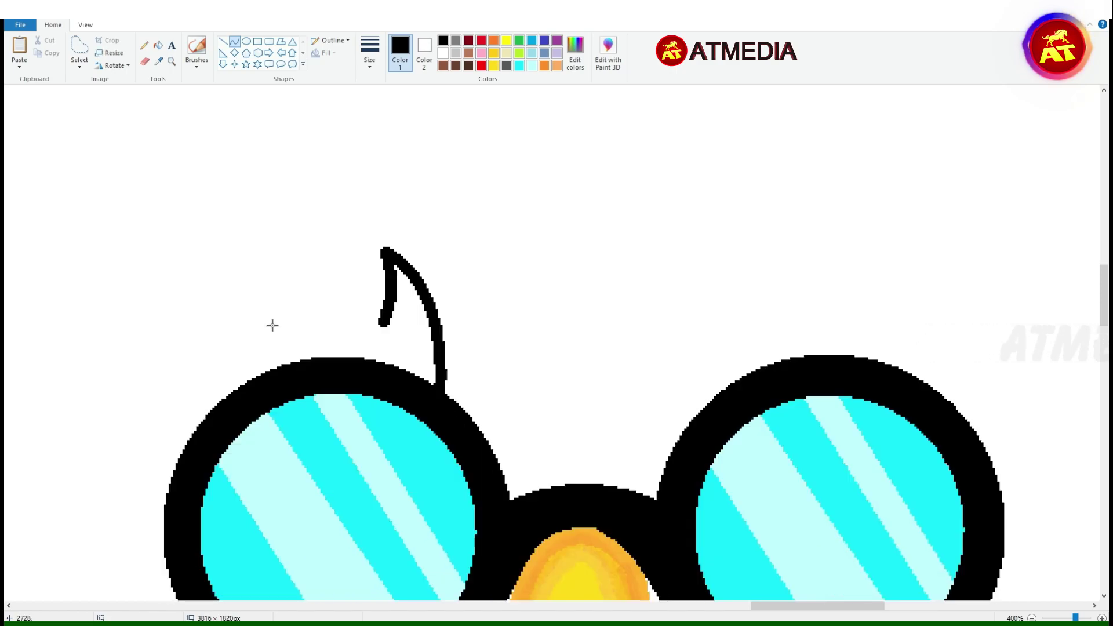
drag(292, 288, 169, 350)
drag(232, 319, 226, 397)
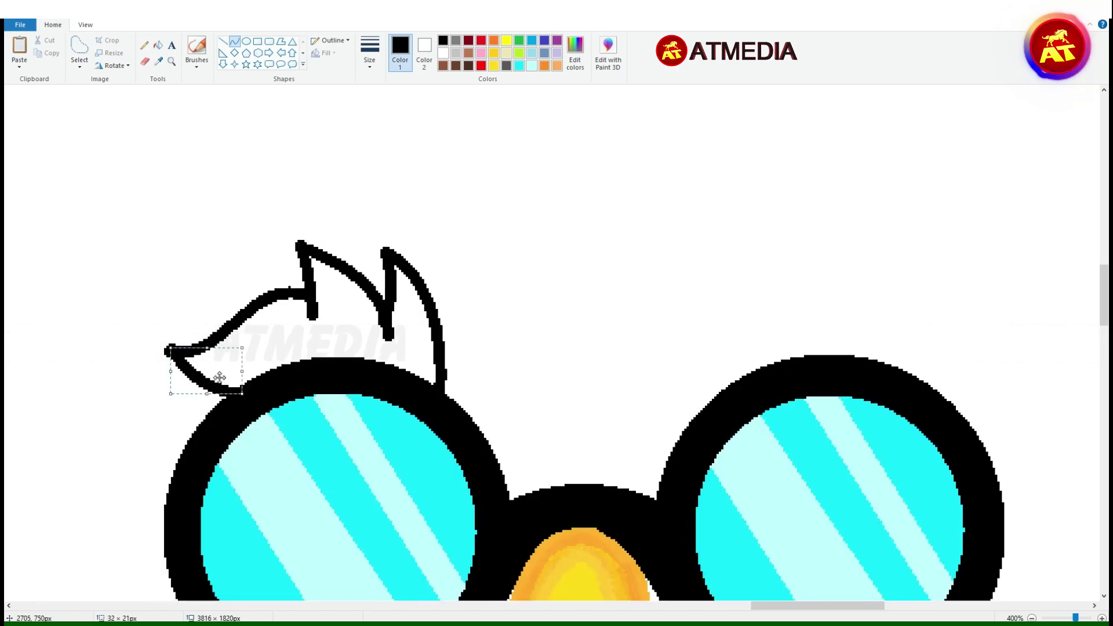
click(158, 45)
click(261, 336)
Duplicate the spiky eyebrow as a mirrored copy above the right lens.
drag(132, 154, 487, 418)
key(ctrl+c)
key(ctrl+v)
drag(174, 203, 755, 348)
click(598, 273)
Move the finished disguise of glasses, nose, eyebrows and moustache onto the fifth face and nudge it left into place.
scroll(597, 273, down, 2)
scroll(597, 273, down, 2)
drag(784, 261, 954, 422)
drag(869, 342, 510, 307)
key(ctrl+z)
drag(914, 391, 566, 361)
key(ctrl+z)
key(ctrl+y)
key(Left)
key(Left)
key(Left)
key(Left)
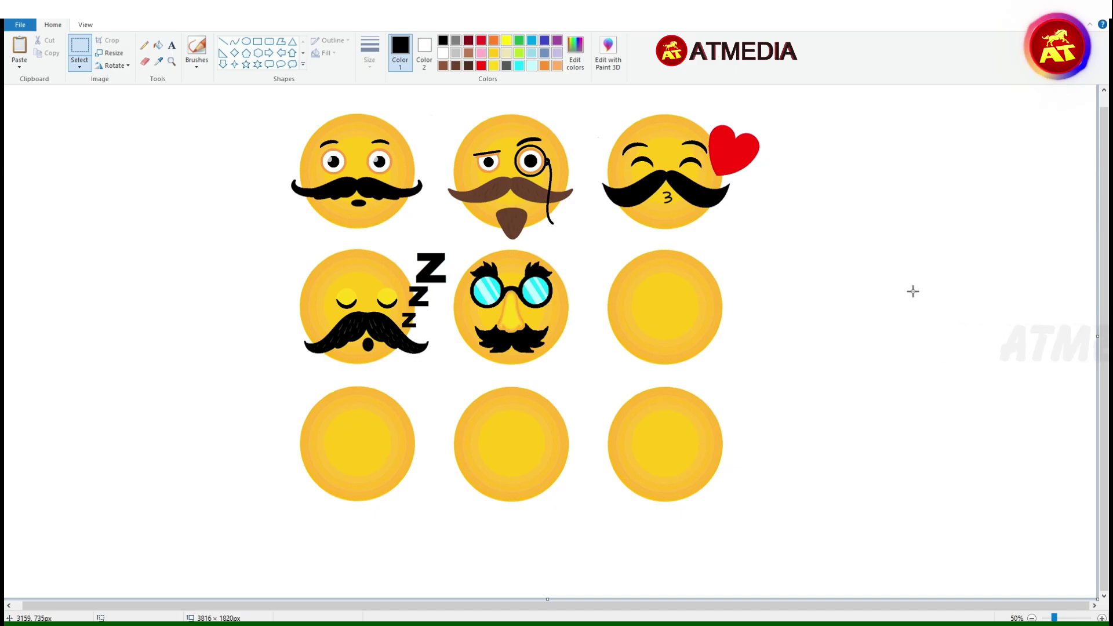
Place two black crescent-shaped smiling eyes side by side on the sixth face.
scroll(529, 502, up, 2)
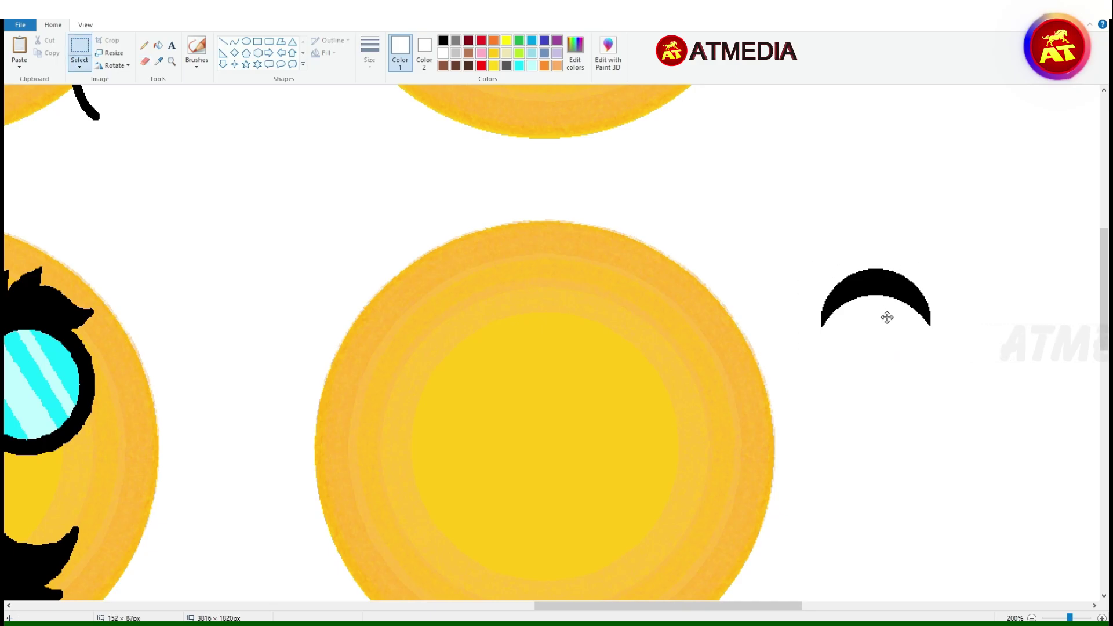
drag(886, 313, 468, 428)
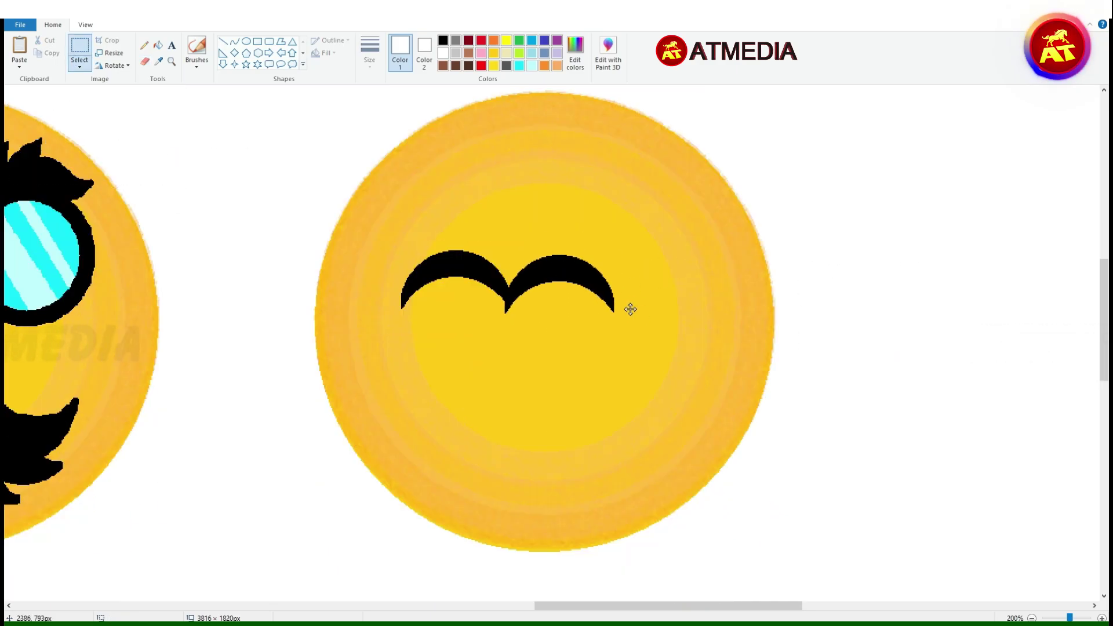
drag(628, 308, 649, 317)
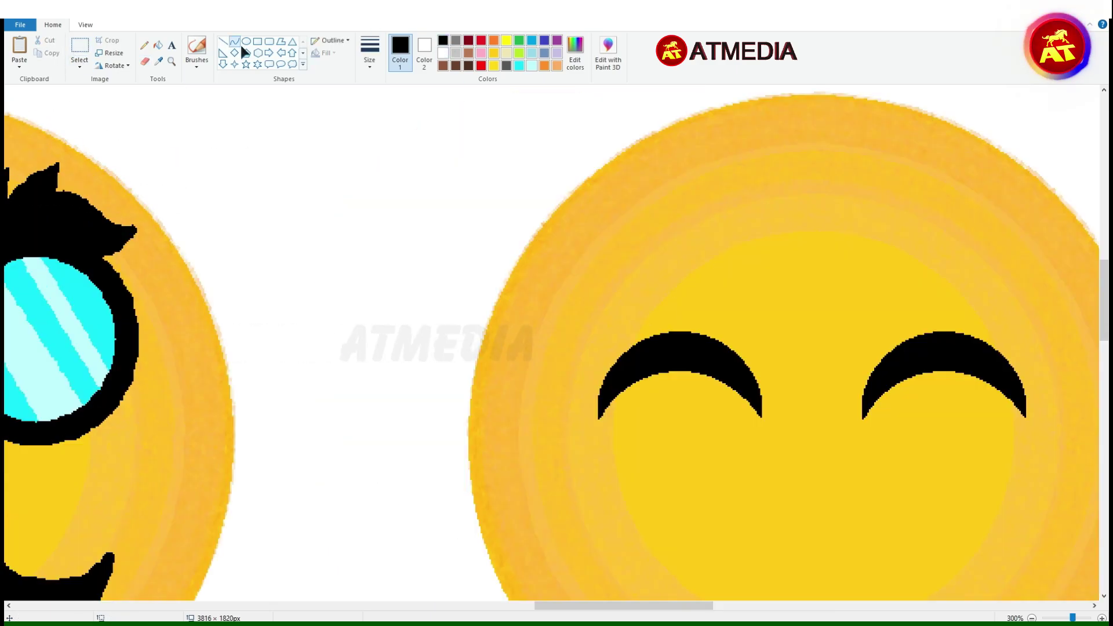
Draw thick curved black eyebrows above both eyes of the sixth face, the right one about 79 × 24 px.
drag(579, 321, 728, 268)
drag(597, 290, 609, 261)
scroll(261, 240, right, 5)
mouse_move(406, 276)
mouse_down()
mouse_move(519, 322)
mouse_move(475, 279)
mouse_up()
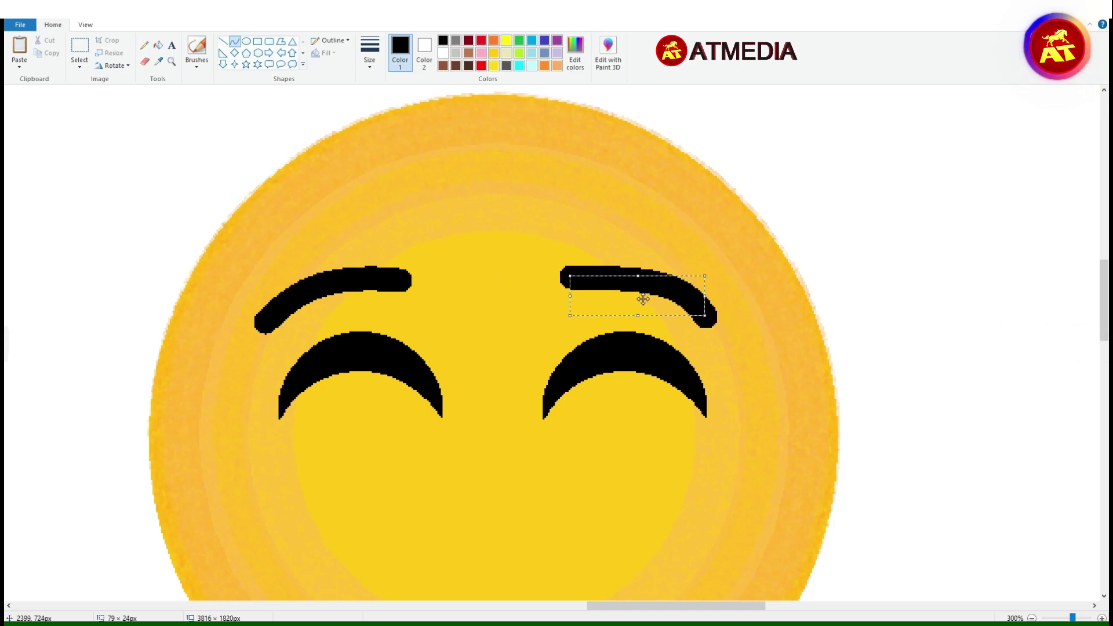
Draw a wide moustache with upturned ends in the blank area right of the sixth face and fill it with black.
scroll(516, 299, down, 2)
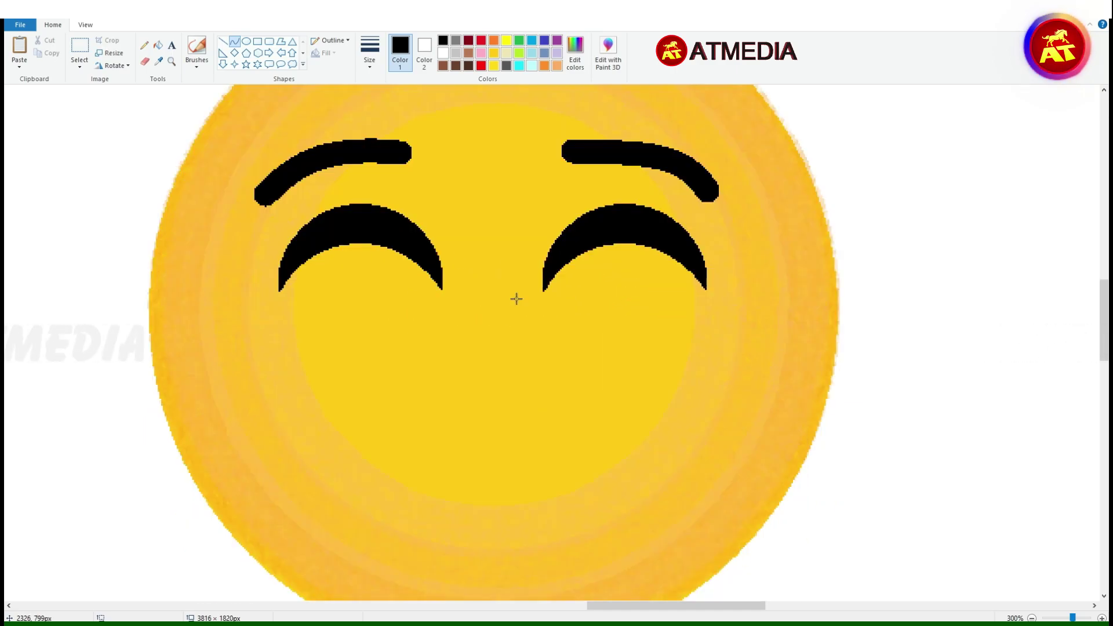
drag(631, 611, 713, 610)
drag(666, 341, 415, 450)
drag(539, 394, 539, 363)
drag(759, 333, 423, 355)
mouse_move(522, 371)
mouse_down()
mouse_move(467, 386)
mouse_move(444, 464)
mouse_move(753, 380)
mouse_up()
drag(620, 429, 580, 484)
click(158, 46)
click(608, 405)
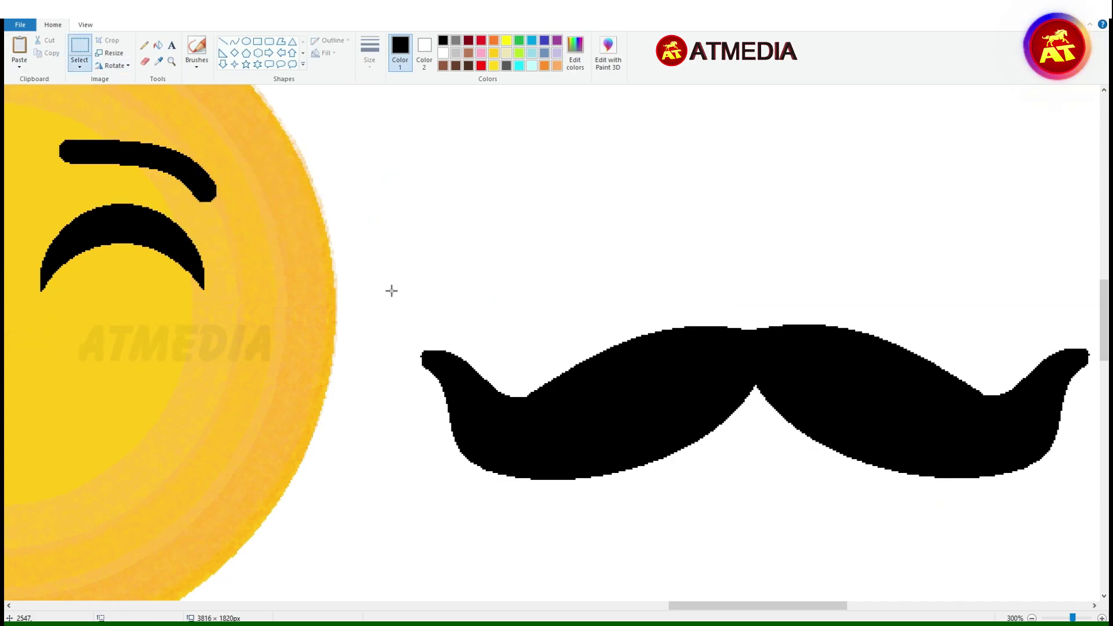
Move the moustache onto the sixth face below the eyes and draw a black smile about 68 × 30 px beneath it.
drag(832, 605, 758, 605)
drag(779, 432, 529, 428)
drag(411, 521, 436, 524)
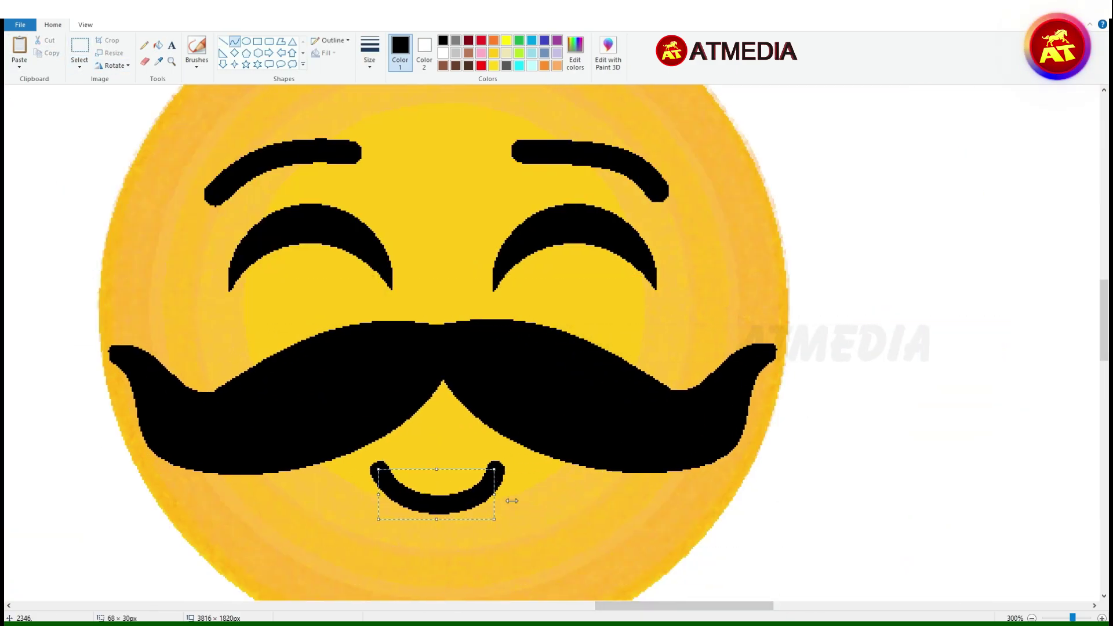
Draw two overlapping black circle outlines left of the seventh face and fill the crescent between their upper edges with black.
ctrl+scroll(410, 521, down, 2)
scroll(390, 422, up, 3)
scroll(390, 423, left, 3)
scroll(398, 414, down, 3)
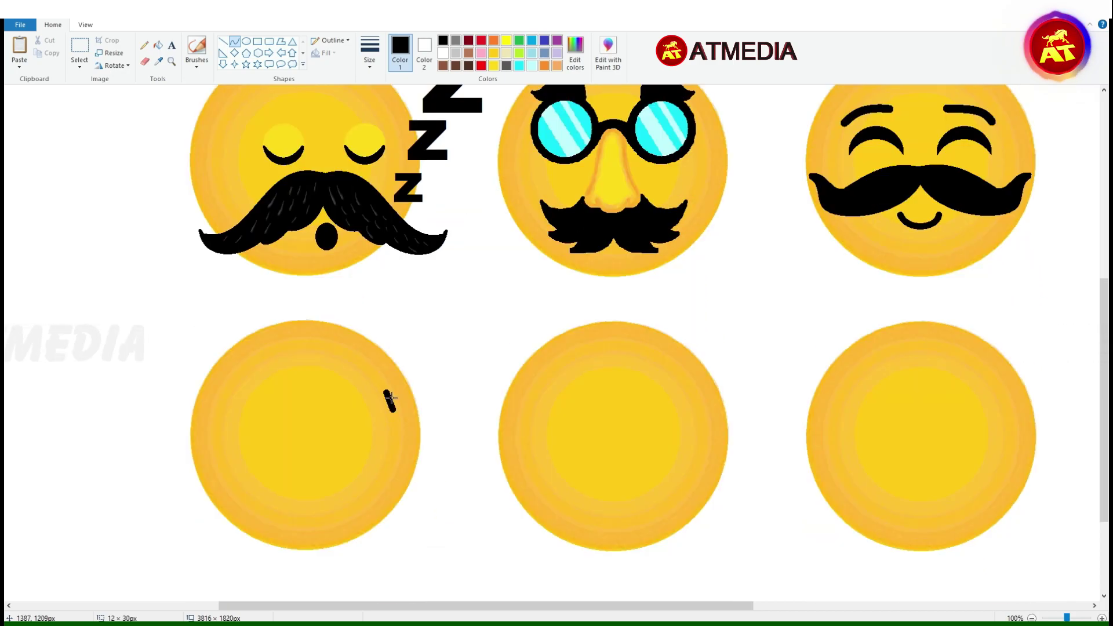
ctrl+scroll(390, 400, up, 3)
click(247, 41)
drag(137, 199, 261, 323)
drag(124, 219, 278, 361)
click(157, 44)
click(200, 208)
Separate the black crescent from the circle outlines by painting white lines across its ends.
ctrl+scroll(186, 118, up, 1)
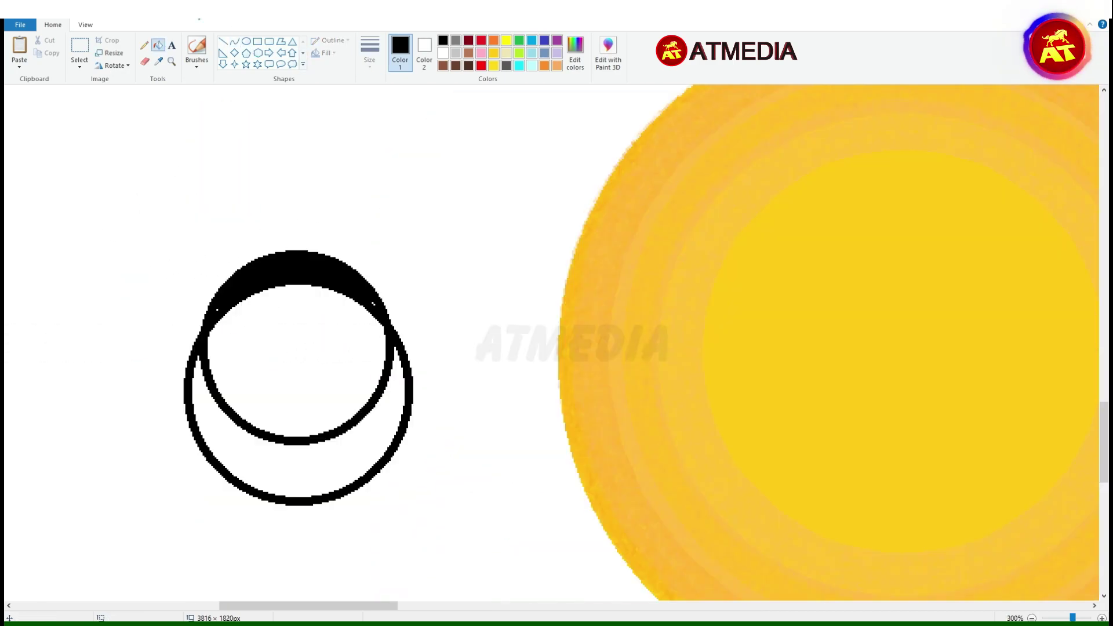
ctrl+scroll(186, 118, up, 1)
click(223, 41)
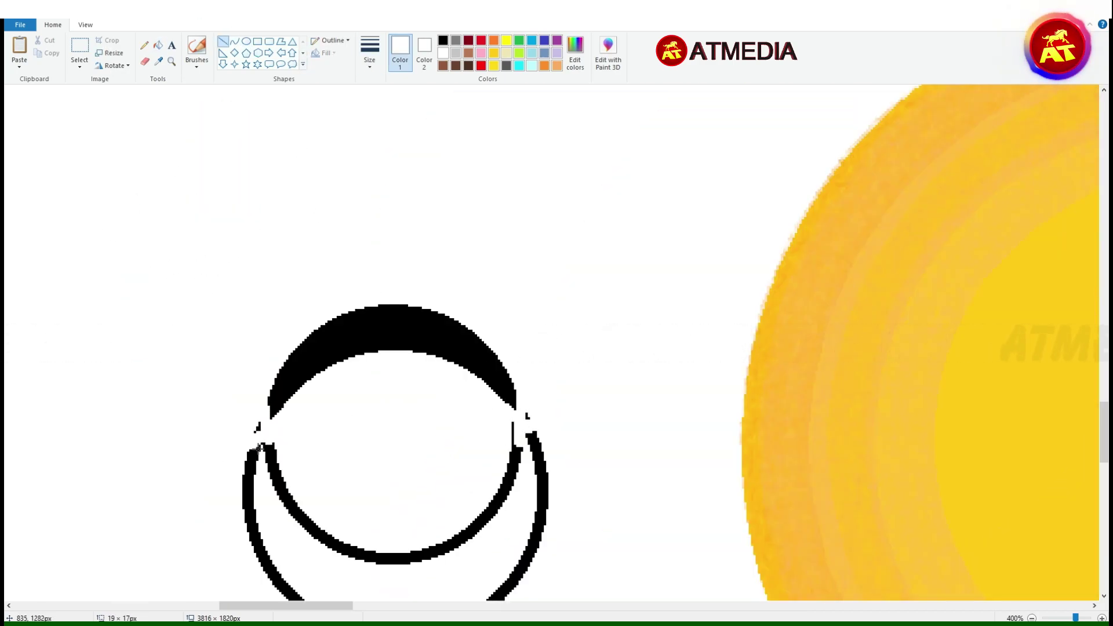
Move the crescent onto the seventh face as its left eye and place a duplicate as the right eye.
click(79, 46)
drag(255, 293, 525, 432)
ctrl+scroll(435, 350, down, 2)
scroll(434, 350, up, 2)
drag(246, 363, 552, 365)
key(ctrl+c)
key(ctrl+v)
mouse_move(162, 187)
mouse_down()
mouse_move(748, 385)
mouse_move(742, 377)
mouse_up()
Draw a thick curved black eyebrow about 84 × 44 px above the seventh face's left eye.
ctrl+scroll(742, 378, up, 1)
drag(643, 468, 772, 409)
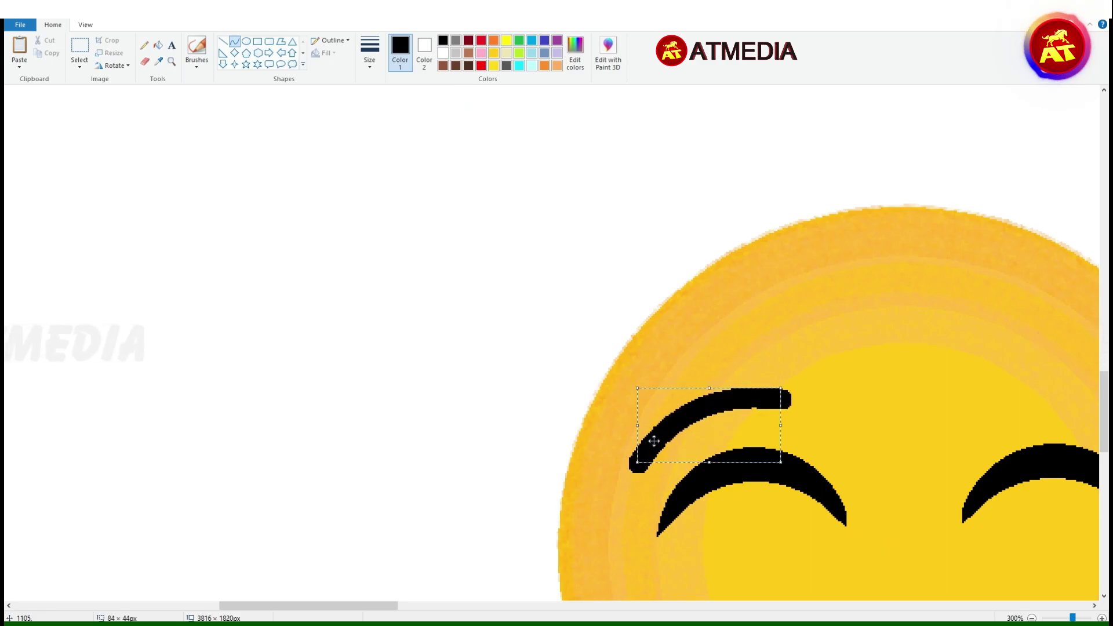
Add a matching curved black eyebrow about 83 × 40 px above the seventh face's right eye.
scroll(187, 411, right, 5)
click(127, 66)
click(133, 142)
drag(139, 427, 497, 393)
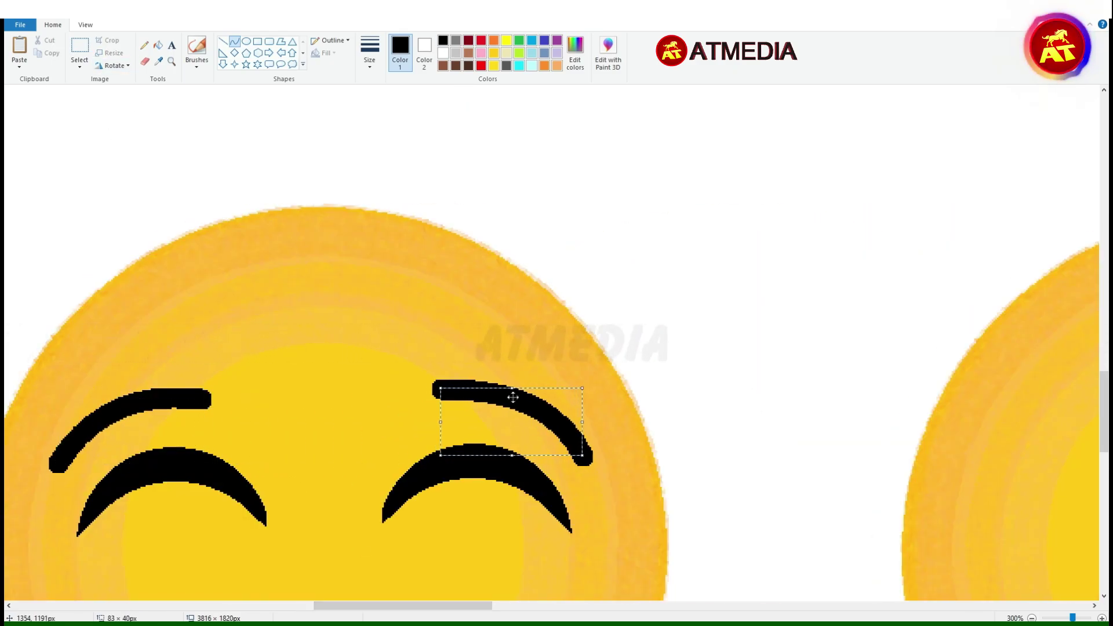
Outline the left half of a bushy moustache left of the seventh face with black curves, giving it a pointed tip and jagged lower edge.
scroll(487, 492, left, 2)
scroll(487, 492, down, 3)
drag(566, 427, 355, 348)
drag(521, 406, 611, 340)
drag(417, 348, 417, 248)
drag(360, 427, 346, 462)
scroll(346, 462, left, 6)
drag(592, 355, 464, 392)
drag(534, 390, 601, 354)
drag(464, 392, 561, 436)
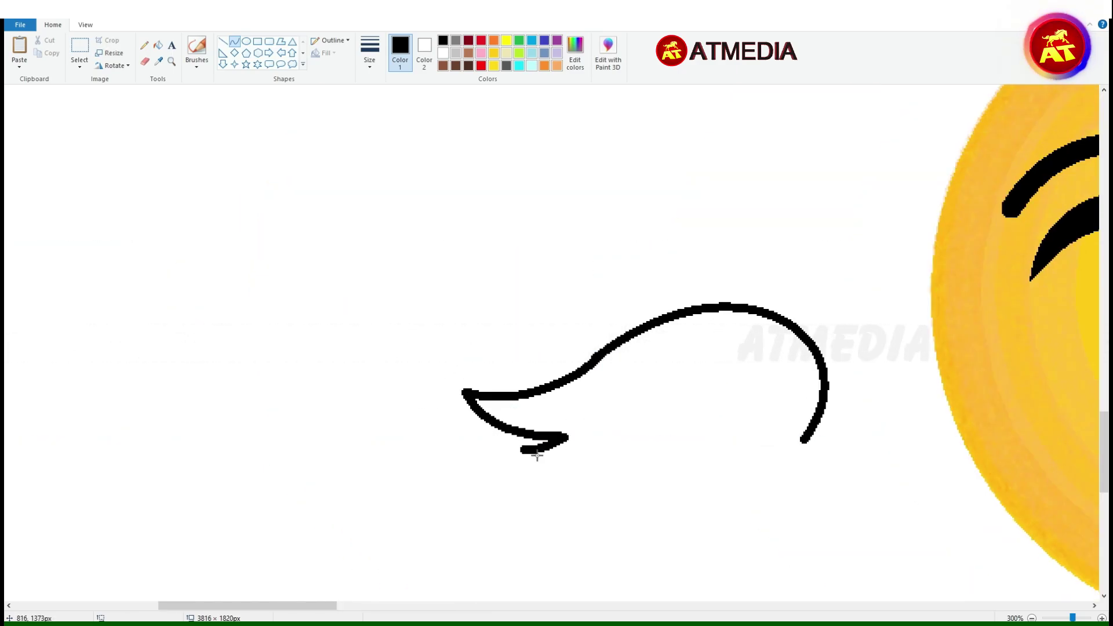
drag(619, 480, 802, 441)
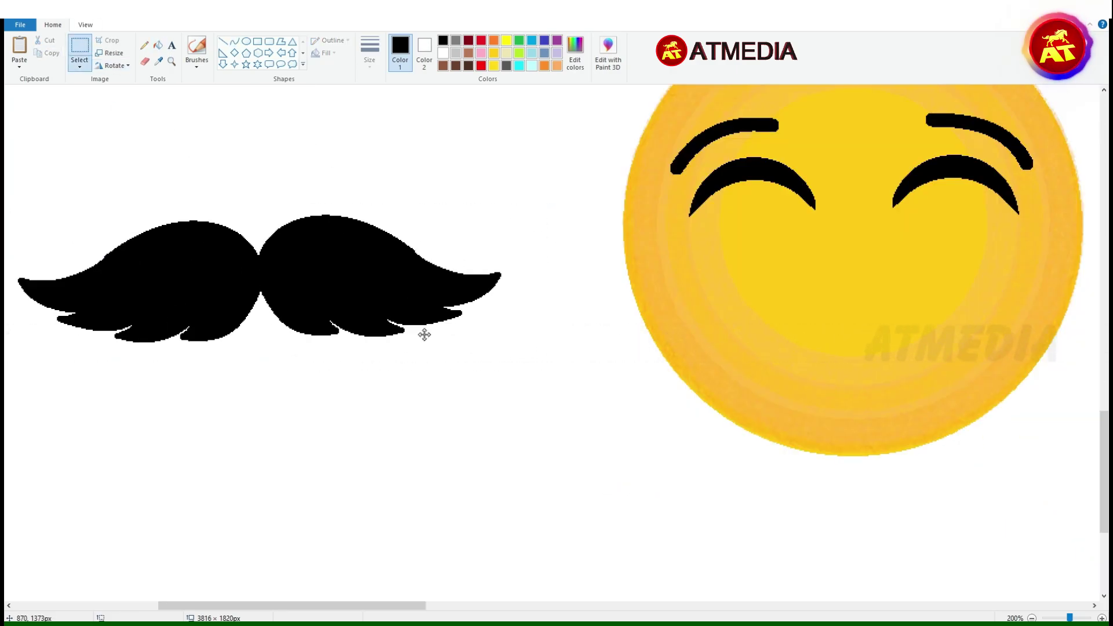
Move the complete black moustache onto the seventh face below the eyes and draw a short curved smile beneath it.
drag(551, 356, 7, 186)
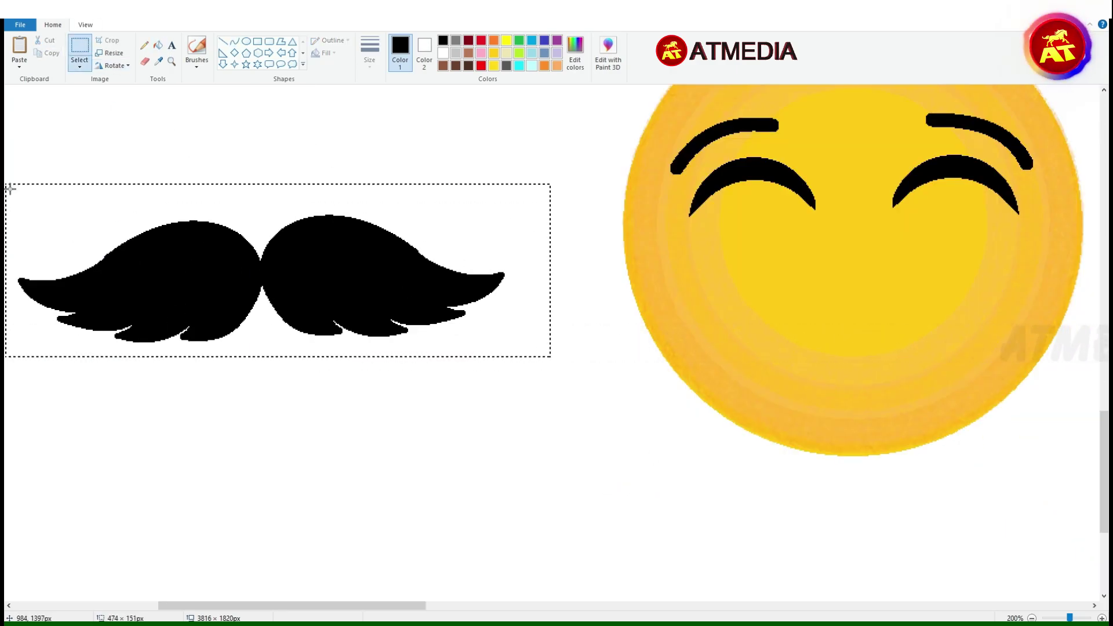
drag(274, 296, 864, 315)
drag(887, 381, 884, 368)
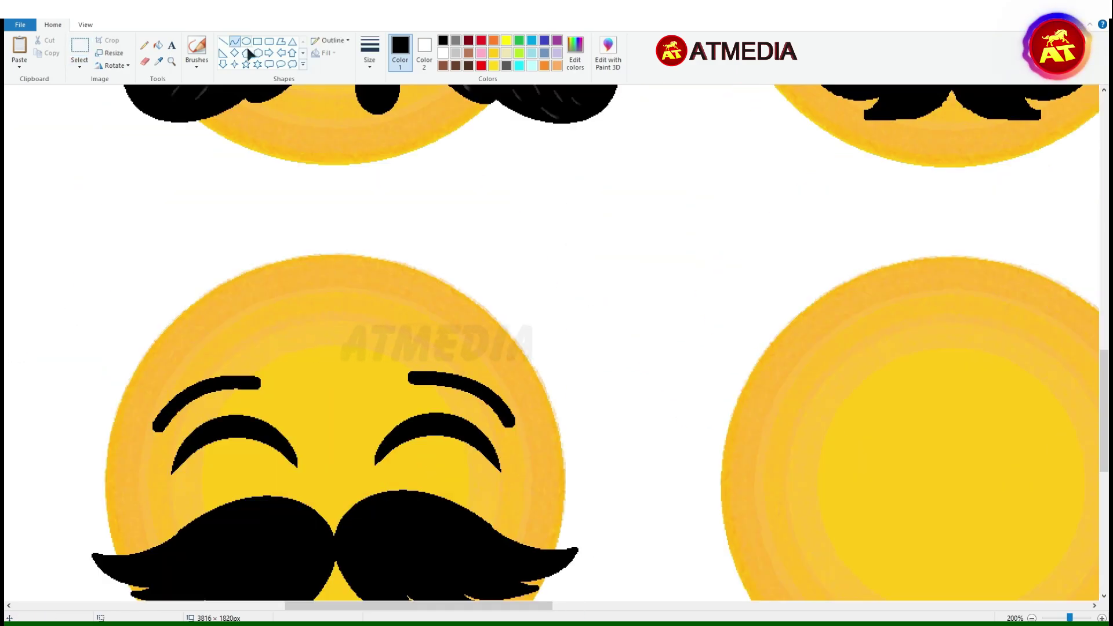
Draw two overlapping flat cyan ellipses, the inner one about 316 × 58 px, above the seventh face as a halo.
click(246, 41)
click(519, 65)
drag(170, 229, 535, 290)
drag(350, 231, 339, 226)
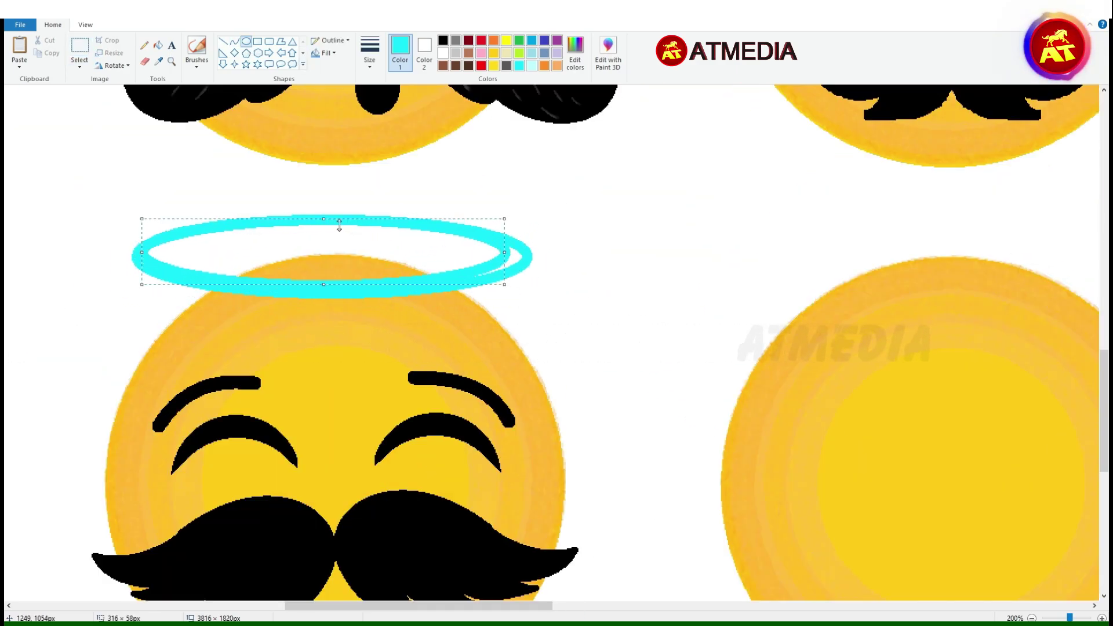
Build a small tilted solid heart beside the eighth face from two round lobes and straight sides meeting at a point.
ctrl+scroll(655, 252, down, 1)
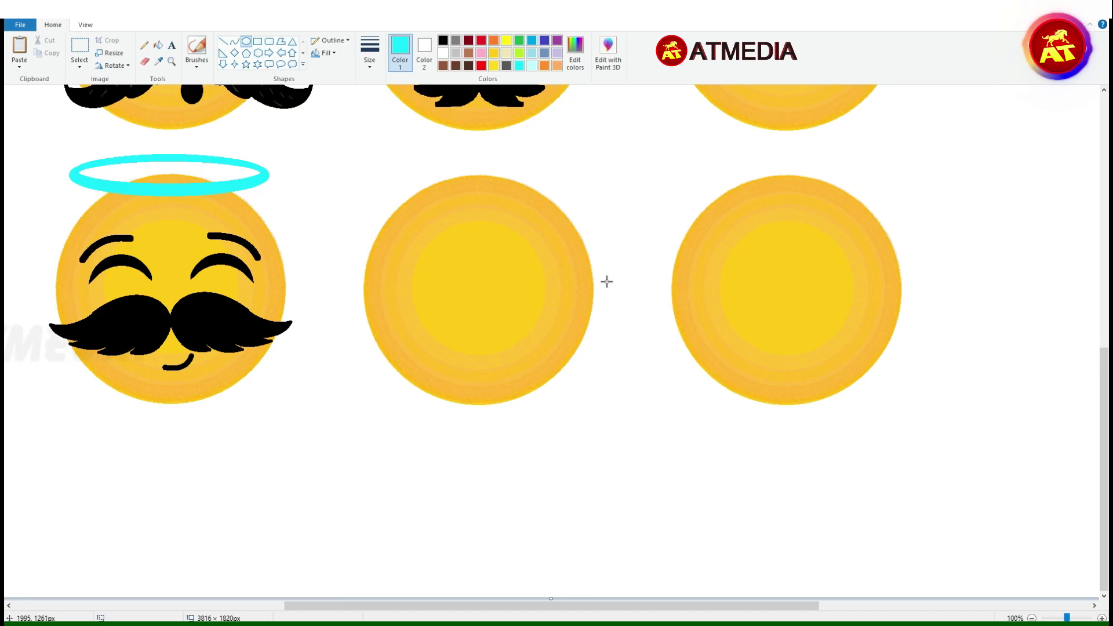
ctrl+scroll(309, 422, up, 1)
scroll(499, 422, right, 5)
click(80, 49)
drag(268, 315, 385, 422)
drag(352, 367, 390, 363)
click(224, 42)
drag(311, 379, 357, 416)
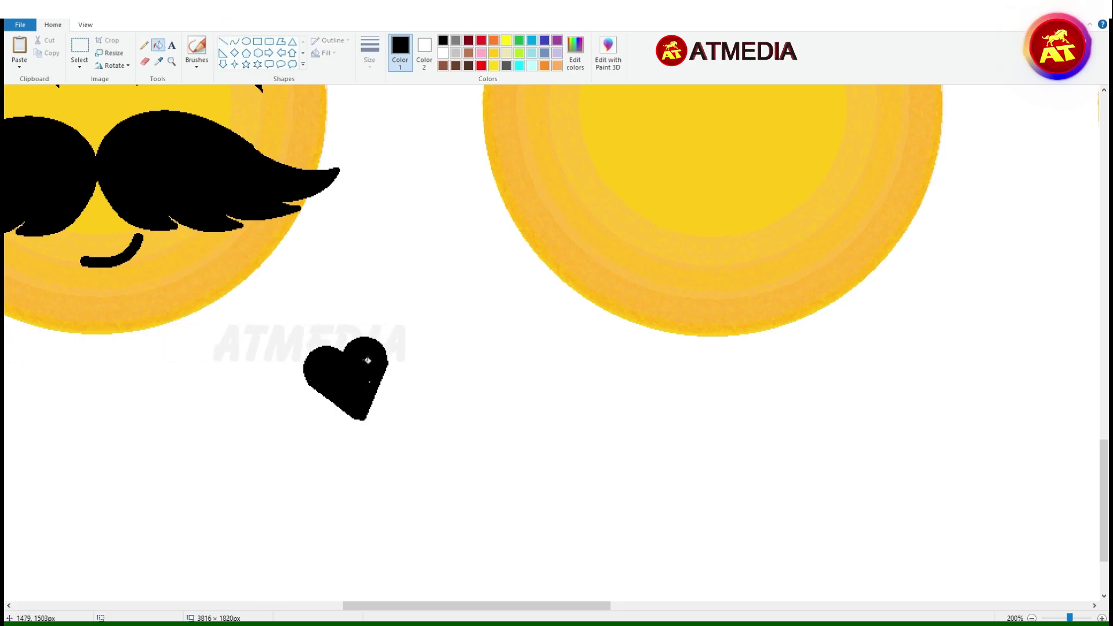
ctrl+scroll(365, 360, up, 1)
drag(540, 459, 551, 457)
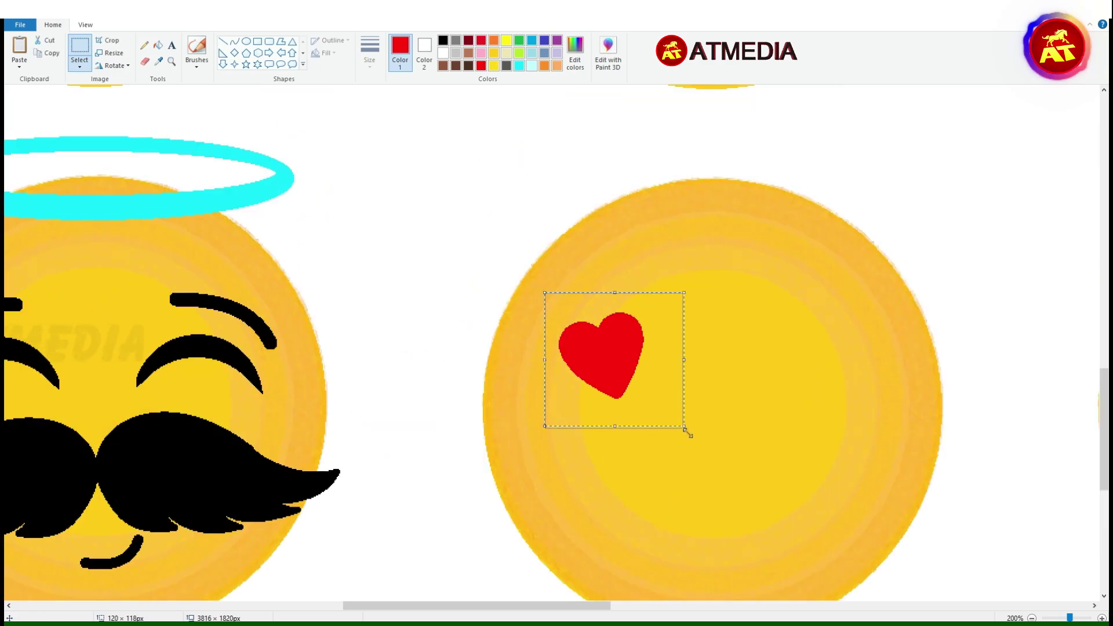
Place a mirrored duplicate of the red heart on the eighth face as its right eye.
key(ctrl+v)
drag(87, 157, 818, 351)
click(494, 189)
scroll(494, 188, down, 2)
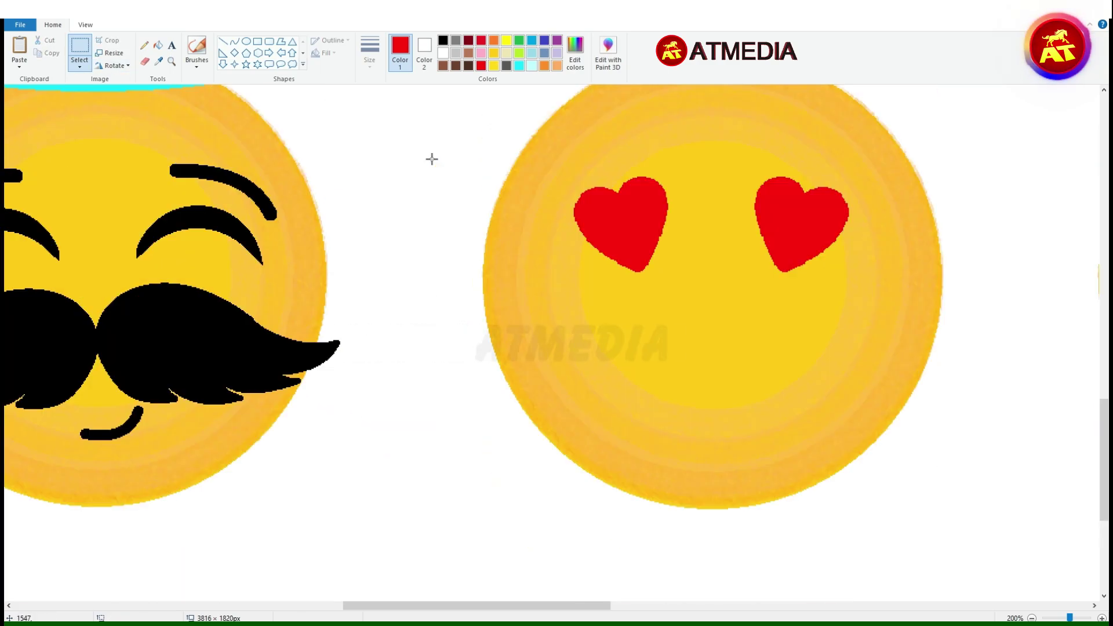
Draw a half moustache's wavy upper edge and inner curl with thick black curves in the blank area right of the ninth face.
drag(708, 334, 447, 367)
drag(580, 348, 985, 458)
drag(604, 605, 914, 606)
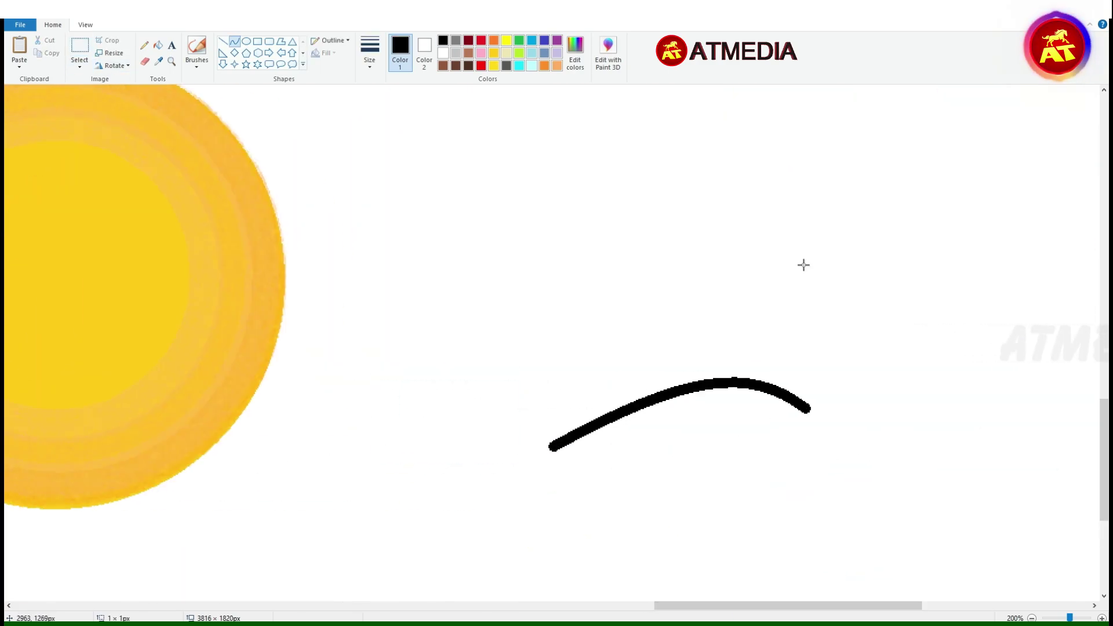
scroll(530, 515, up, 1)
drag(483, 411, 467, 468)
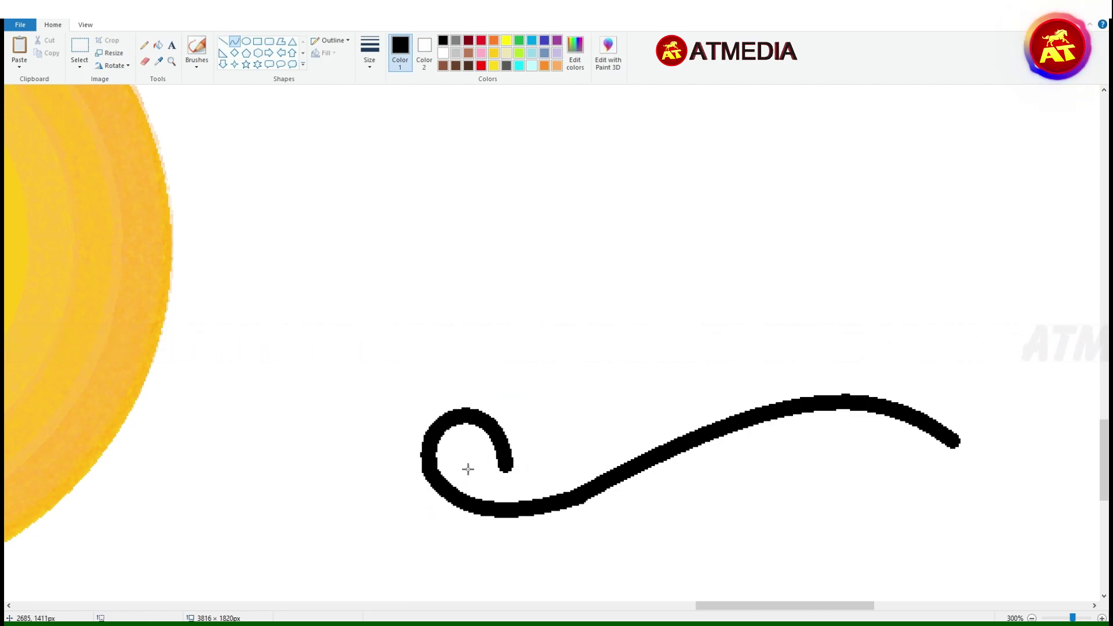
drag(468, 374, 487, 400)
Complete the half moustache with an outer loop around the curl, a curved lower edge and a short horizontal line at its inner end.
scroll(487, 400, down, 2)
drag(462, 236, 534, 455)
drag(405, 406, 359, 278)
drag(521, 459, 847, 380)
drag(708, 605, 770, 605)
drag(249, 423, 255, 441)
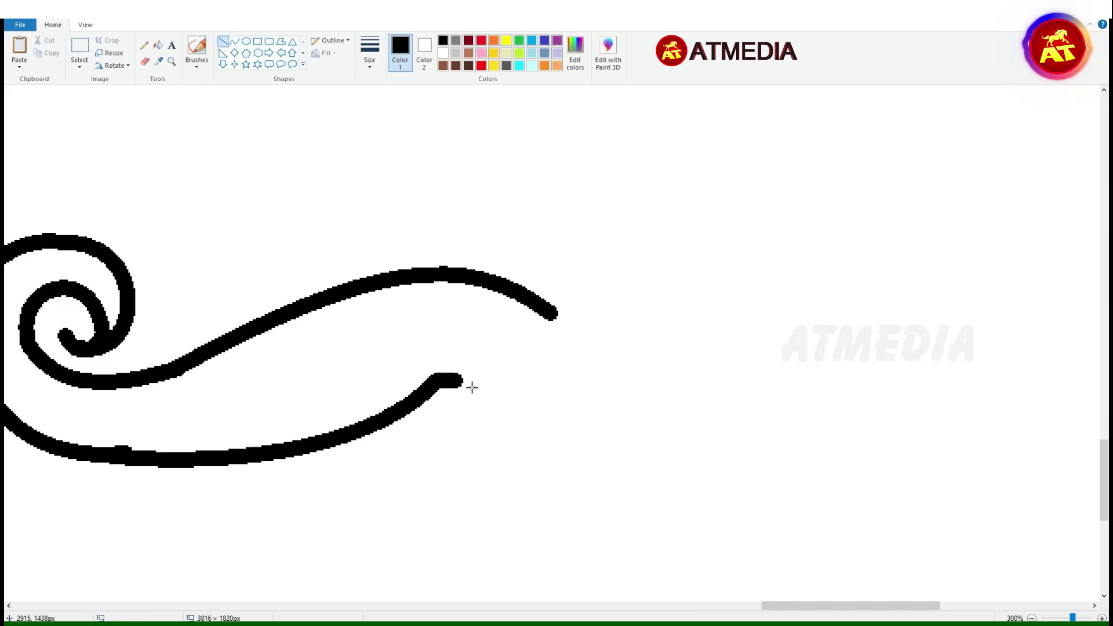
scroll(406, 290, down, 1)
click(223, 42)
drag(580, 283, 656, 283)
Join a mirrored duplicate to the half moustache and fill the complete curled moustache with black.
key(ctrl+c)
key(ctrl+v)
drag(587, 278, 800, 249)
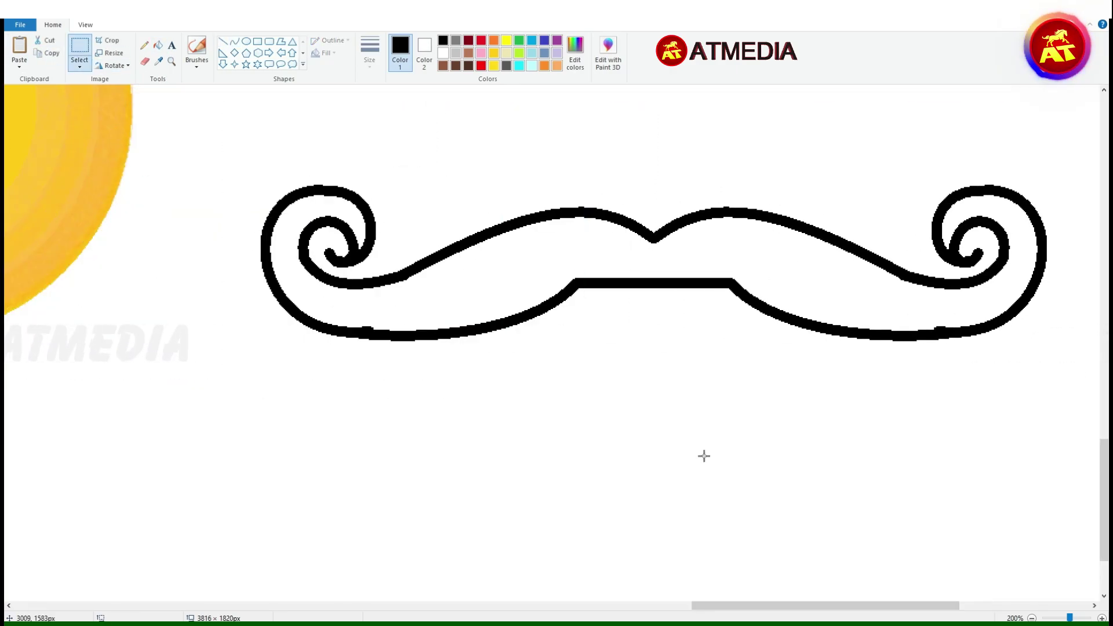
click(158, 45)
click(637, 255)
click(234, 41)
drag(529, 316, 785, 327)
drag(655, 322, 655, 388)
key(ctrl+z)
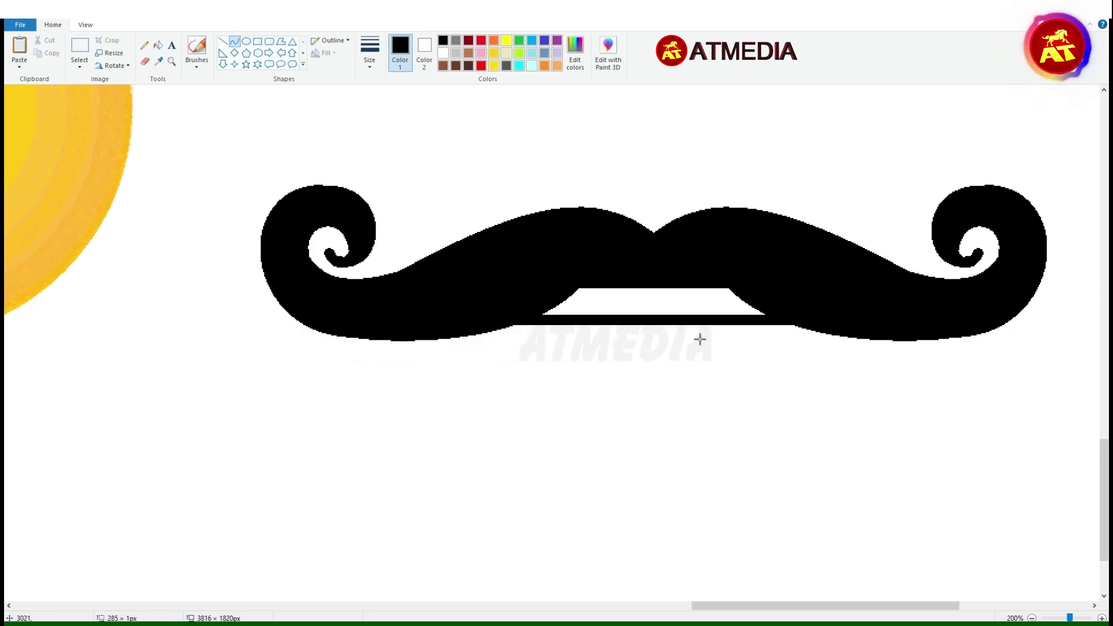
Draw a downward-bowed black mouth curve across the gap under the curled moustache.
drag(489, 319, 817, 319)
drag(653, 324, 653, 406)
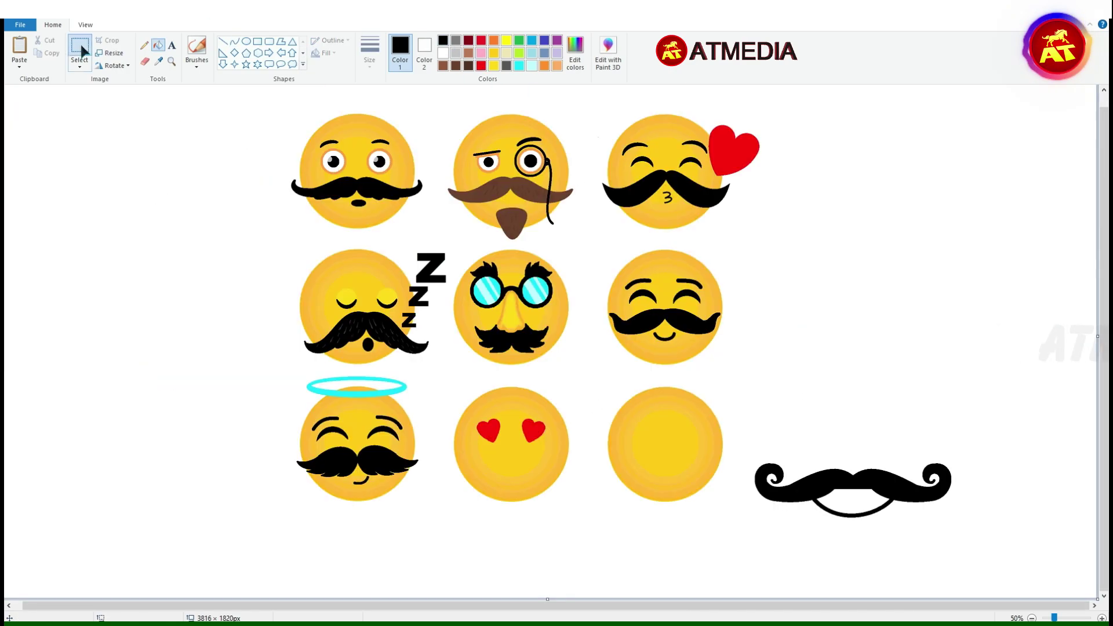
Shrink the curled moustache and mouth, place them on the eighth face, and fill the mouth with white.
drag(850, 485, 671, 460)
drag(790, 504, 763, 465)
drag(776, 504, 527, 488)
click(158, 45)
click(443, 53)
click(506, 463)
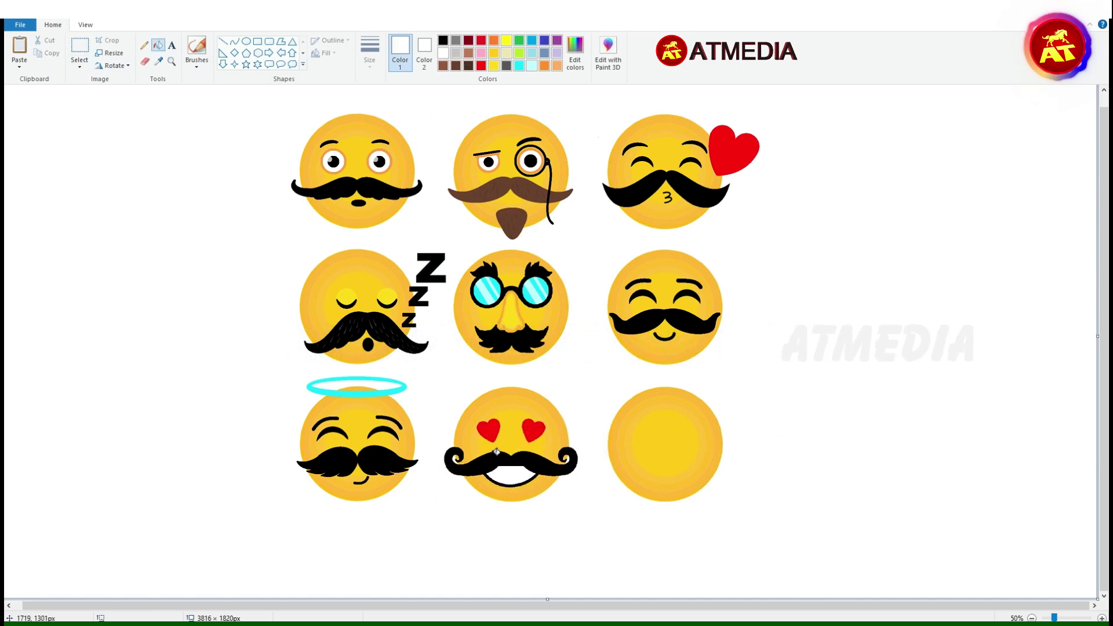
Draw a thick black mouth curve about 196 × 84 px under a copy of the curled moustache left of the faces.
scroll(209, 362, up, 2)
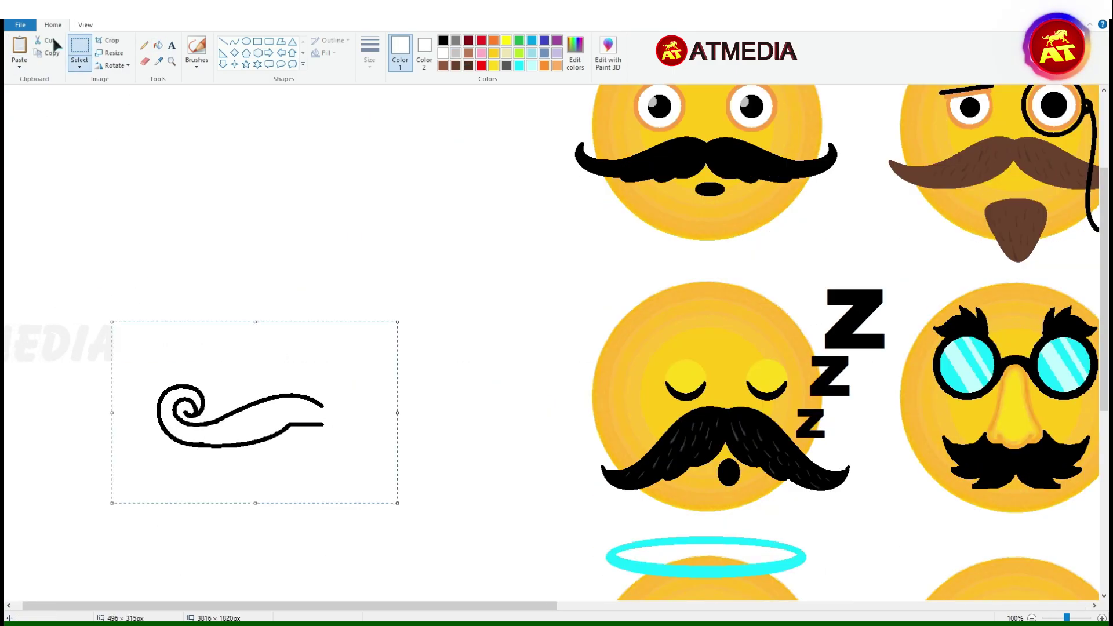
drag(261, 440, 362, 441)
drag(311, 442, 311, 484)
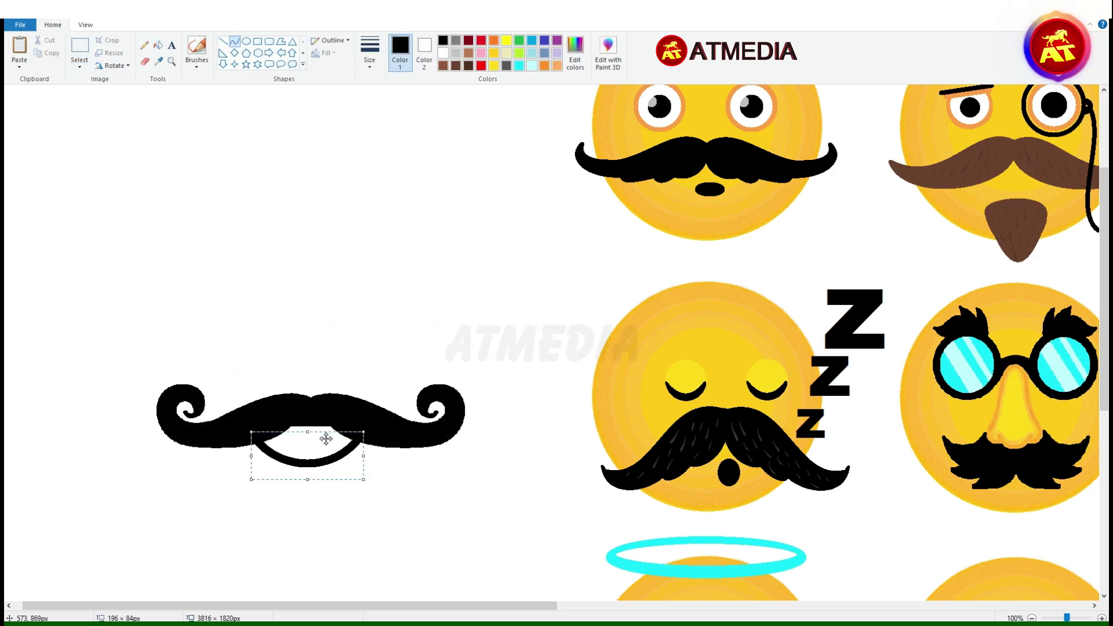
Delete the left curl of the copied moustache and replace it with a curved, pointed tip filled with black.
scroll(323, 443, down, 1)
click(80, 46)
scroll(70, 280, up, 2)
scroll(270, 253, down, 2)
drag(270, 253, 426, 458)
key(Delete)
click(235, 41)
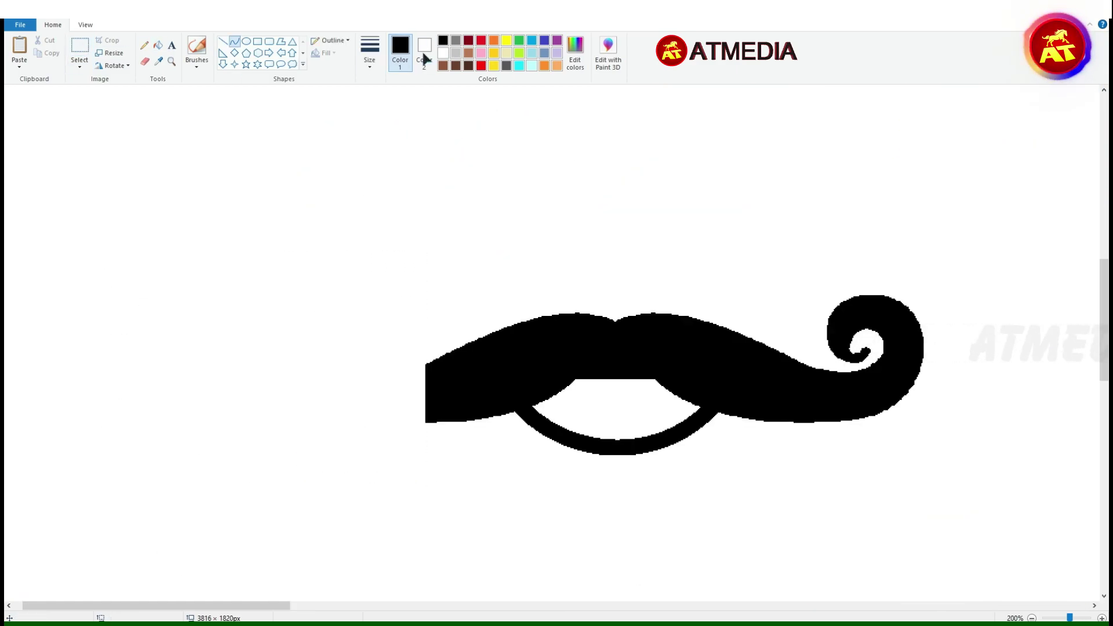
drag(390, 387, 400, 429)
click(157, 45)
click(376, 403)
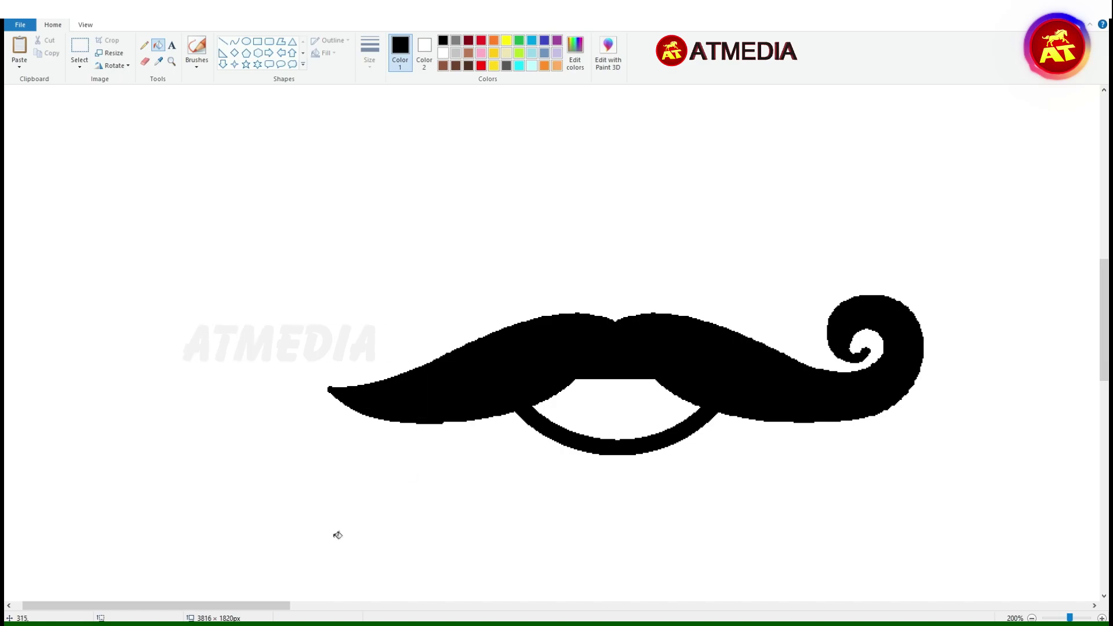
Delete the copied moustache's right curl and replace it with a mirrored duplicate of the pointed left tip.
click(79, 47)
scroll(557, 348, right, 2)
drag(827, 481, 688, 245)
key(Delete)
drag(170, 255, 313, 472)
key(ctrl+c)
key(ctrl+v)
click(114, 66)
click(136, 148)
drag(80, 164, 753, 328)
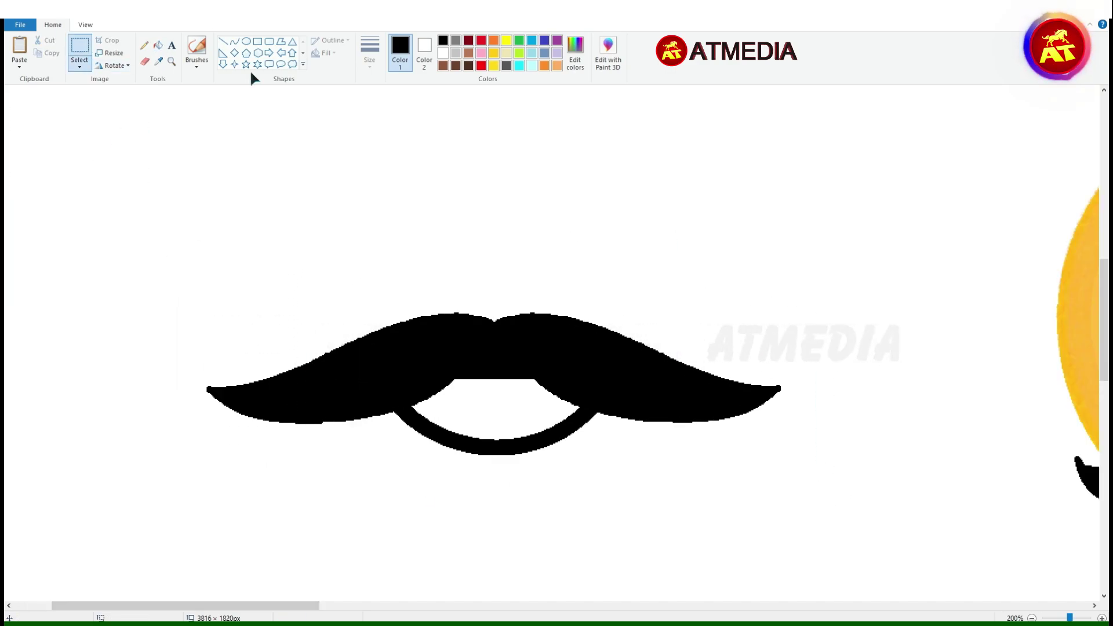
Fill the mouth under the pointed moustache with light gray and move both onto the ninth face.
scroll(266, 87, down, 1)
drag(92, 181, 418, 301)
drag(255, 238, 248, 360)
click(455, 53)
click(244, 367)
click(79, 46)
drag(87, 307, 397, 397)
drag(300, 378, 896, 555)
Separate the ninth face's moustache from the mouth outline with brown lines and fill the moustache with dark brown.
scroll(556, 348, up, 2)
click(442, 66)
click(222, 41)
scroll(664, 411, up, 1)
scroll(663, 410, down, 2)
drag(535, 296, 587, 283)
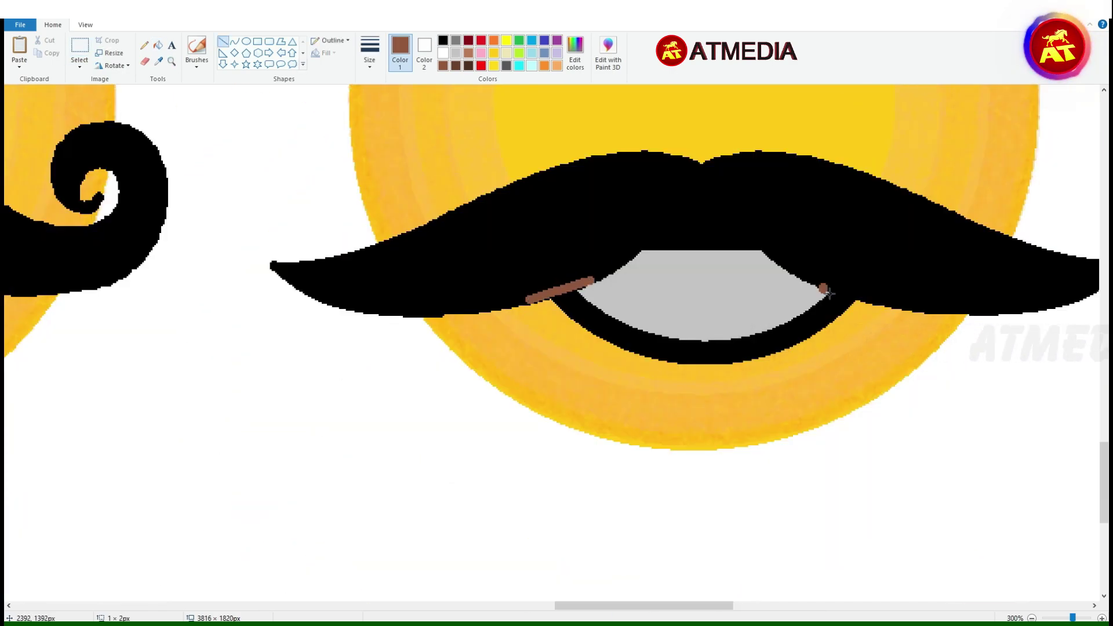
click(158, 44)
click(579, 174)
click(456, 65)
click(522, 209)
Divide the ninth face's open mouth with a curve into white upper teeth and a black lower part.
click(443, 40)
click(234, 41)
mouse_move(618, 271)
mouse_down()
mouse_move(786, 272)
mouse_move(634, 268)
mouse_up()
key(ctrl+z)
key(ctrl+z)
key(ctrl+z)
key(ctrl+y)
key(ctrl+y)
click(443, 52)
drag(702, 273, 700, 292)
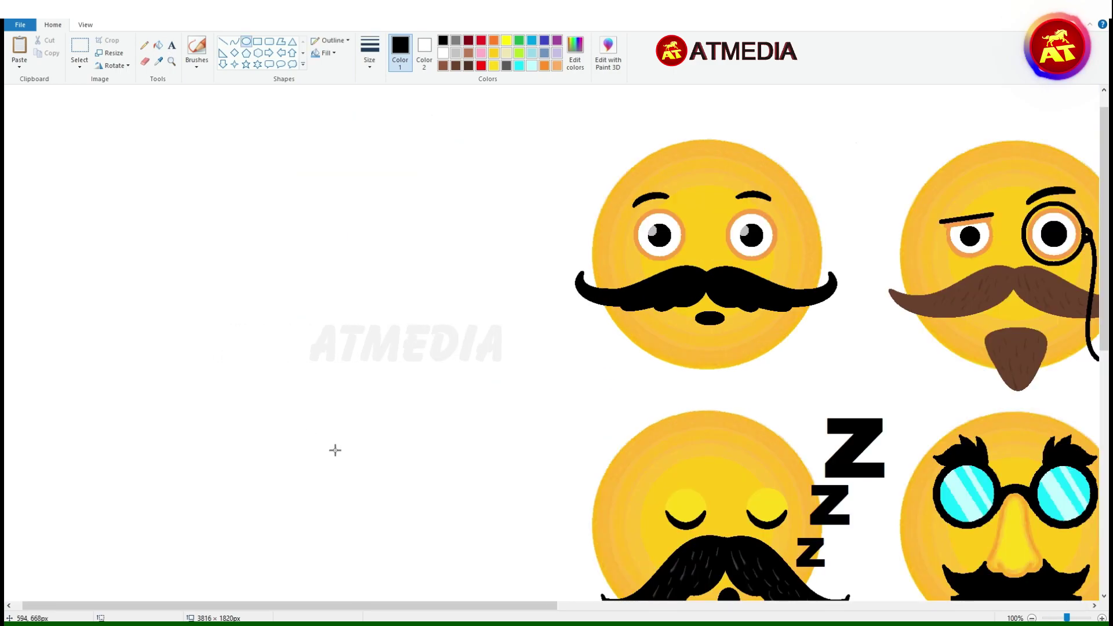
Draw two overlapping black circle outlines left of the faces and cut the ends of their upper crescent free with white lines.
drag(305, 427, 373, 495)
drag(293, 437, 370, 520)
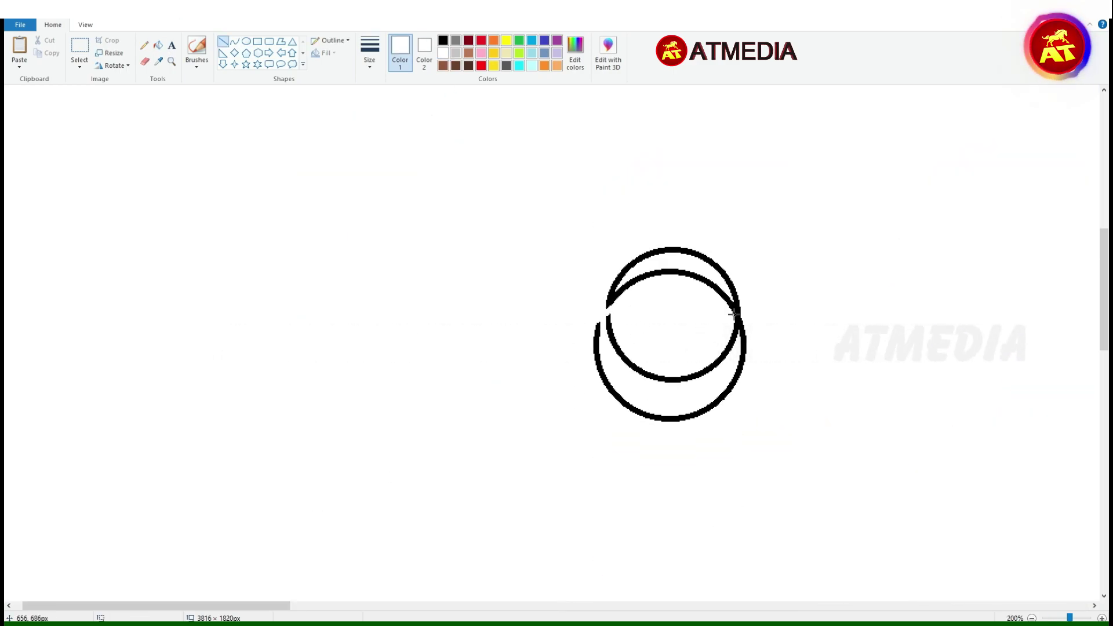
drag(734, 314, 759, 345)
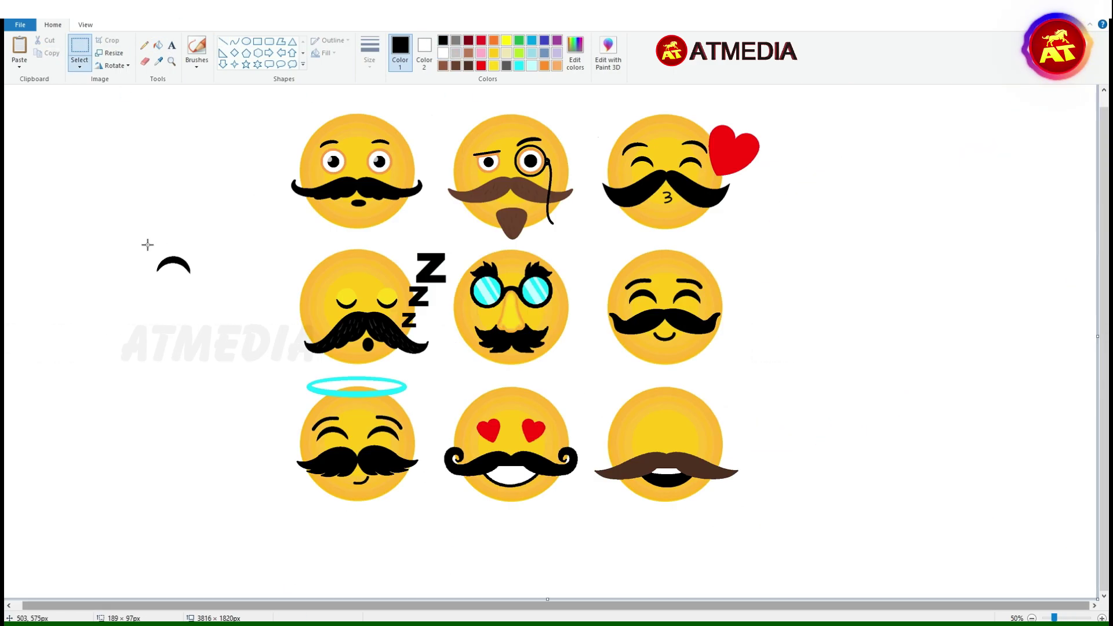
Place the black crescent on the ninth face as its left eye and a duplicate as its right eye.
drag(146, 243, 647, 427)
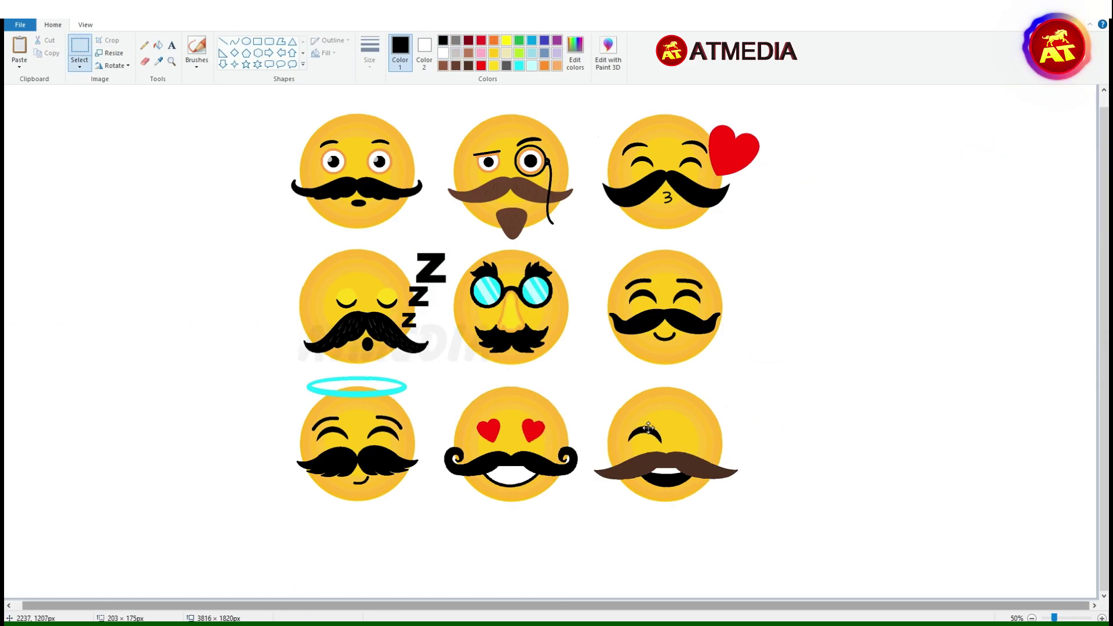
drag(33, 100, 674, 436)
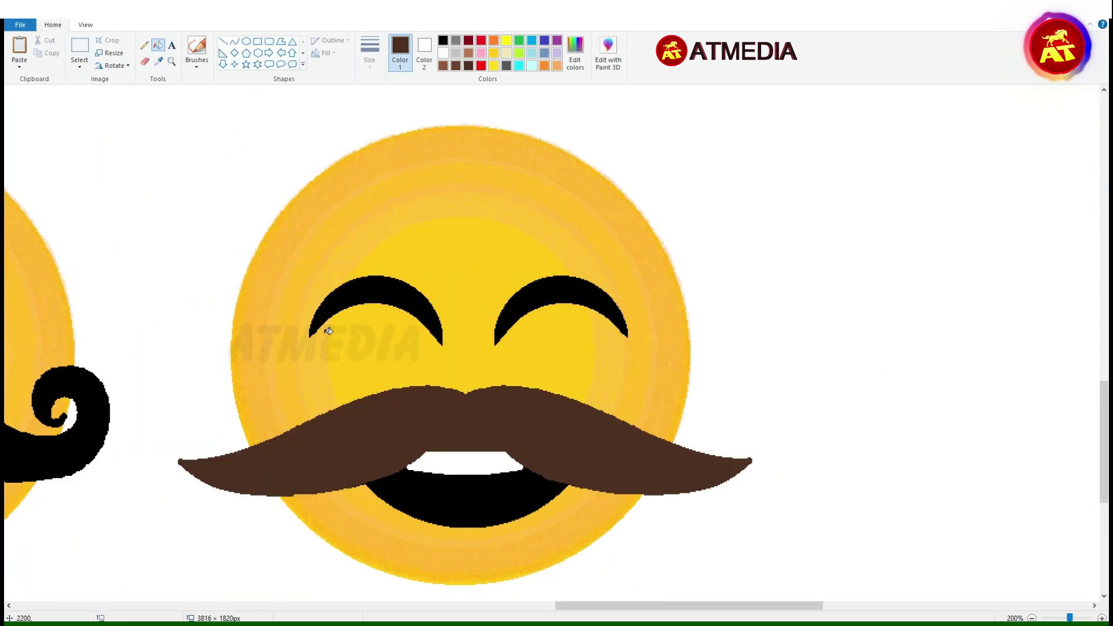
Build a teardrop right of the ninth face from a circle and curved sides meeting at a point, and color it cyan.
mouse_move(768, 339)
mouse_down()
mouse_move(881, 293)
mouse_move(860, 273)
mouse_move(869, 381)
mouse_up()
scroll(635, 247, up, 1)
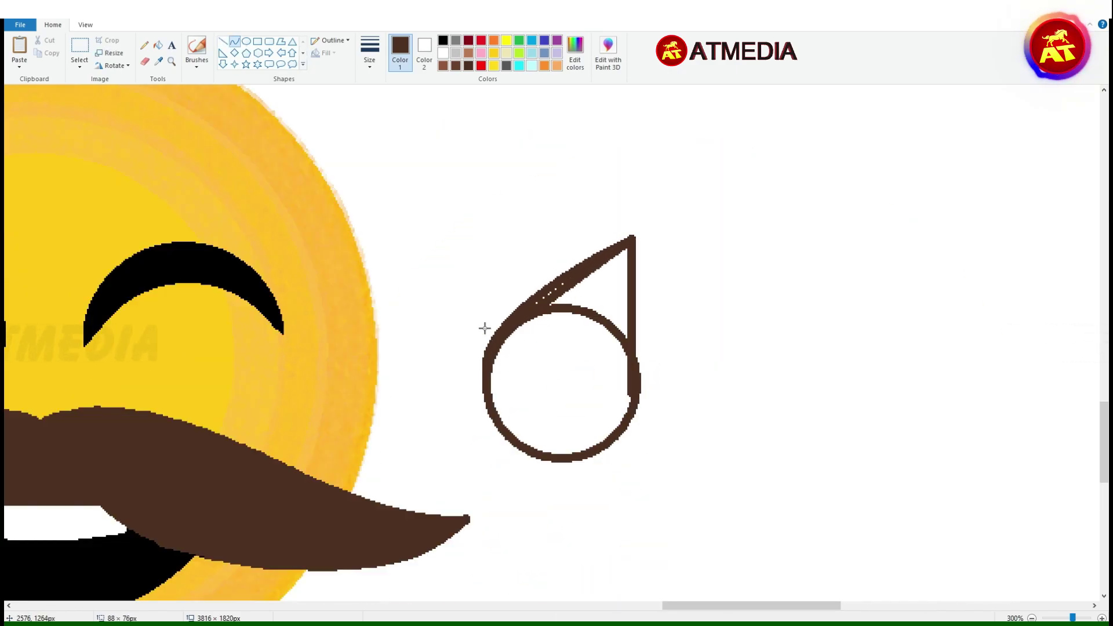
click(558, 303)
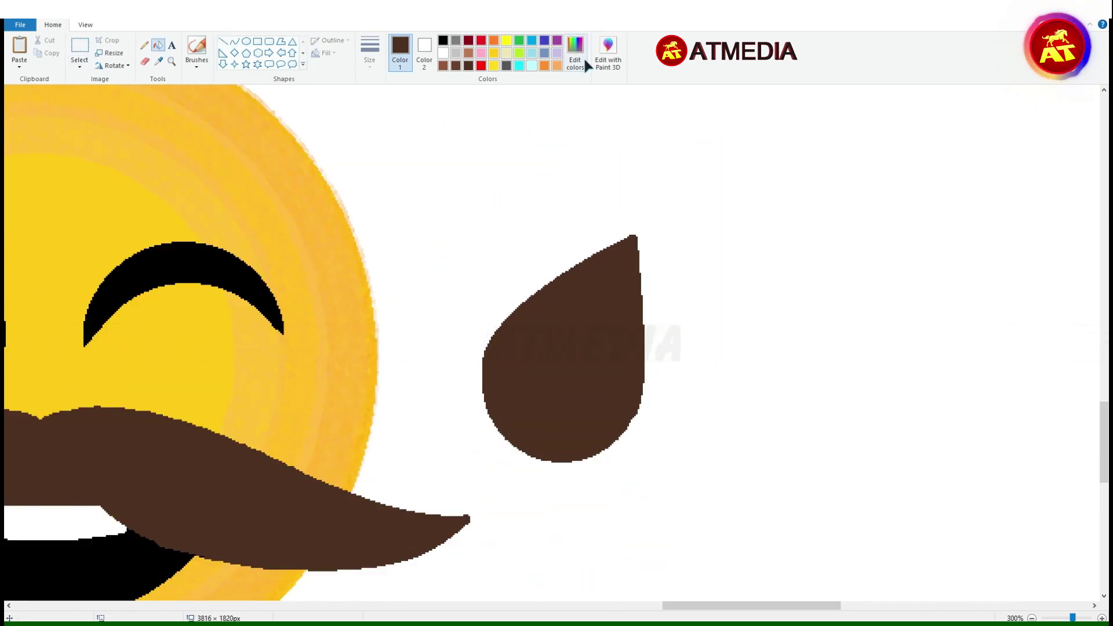
click(519, 66)
click(529, 383)
Draw a light cyan crescent highlight from curves inside the lower part of the teardrop.
click(531, 66)
click(234, 41)
drag(513, 362, 612, 406)
mouse_move(556, 406)
mouse_down()
mouse_move(579, 402)
mouse_move(558, 440)
mouse_up()
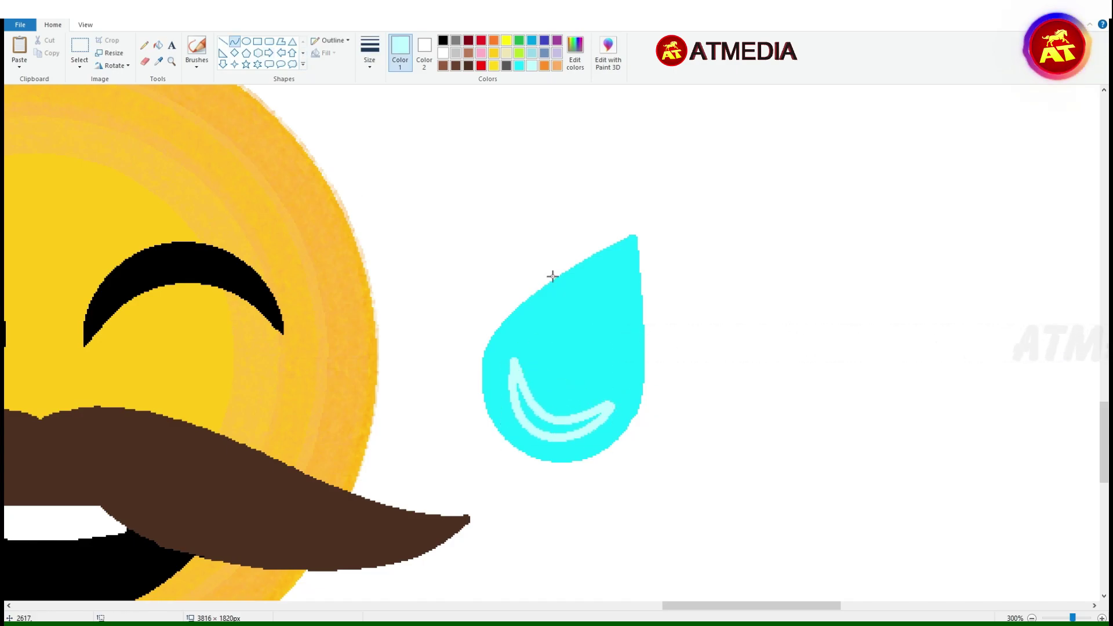
Place the teardrop at one cheek of the ninth face and a mirrored duplicate at the other.
ctrl+scroll(558, 277, down, 2)
click(80, 49)
drag(376, 241, 443, 327)
drag(428, 307, 121, 298)
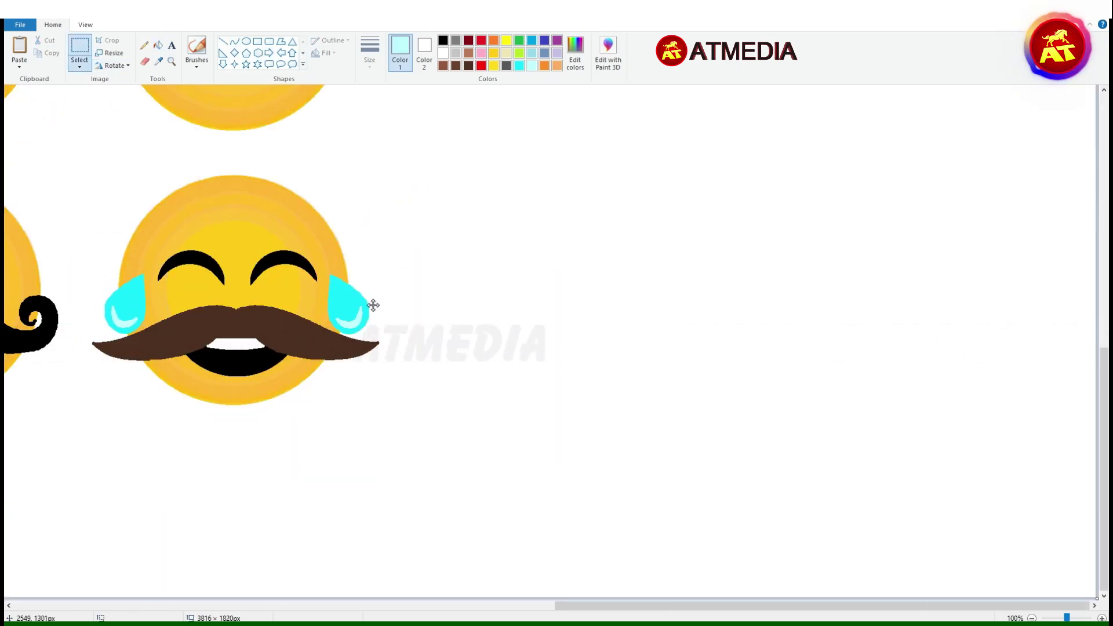
Select an area of about 2099 × 1676 px enclosing all nine emoji faces.
ctrl+scroll(368, 302, down, 2)
drag(856, 590, 253, 109)
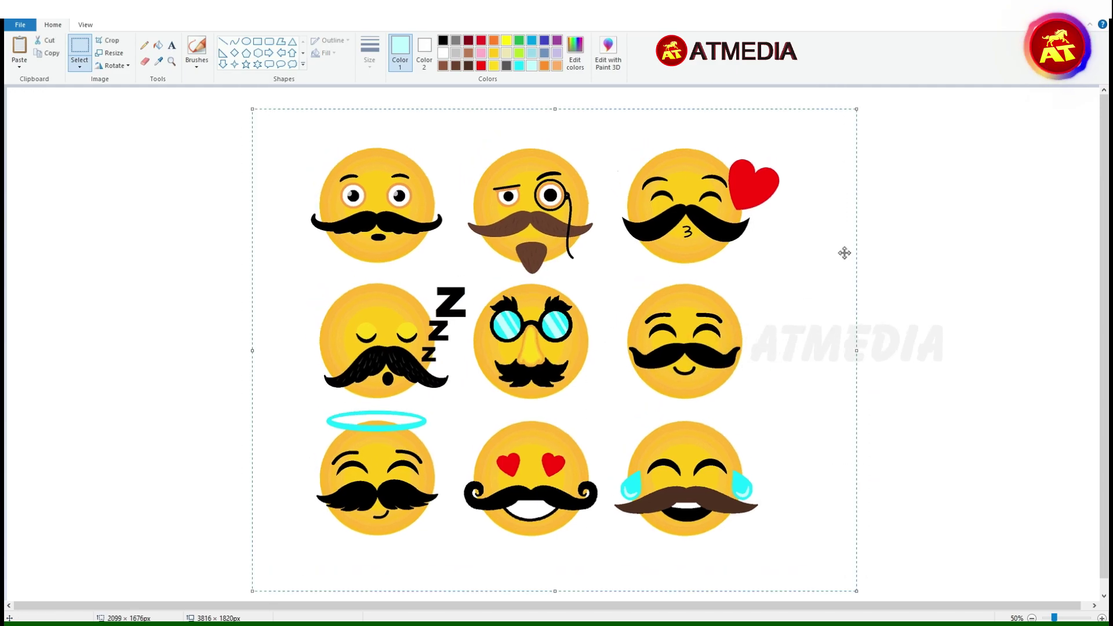